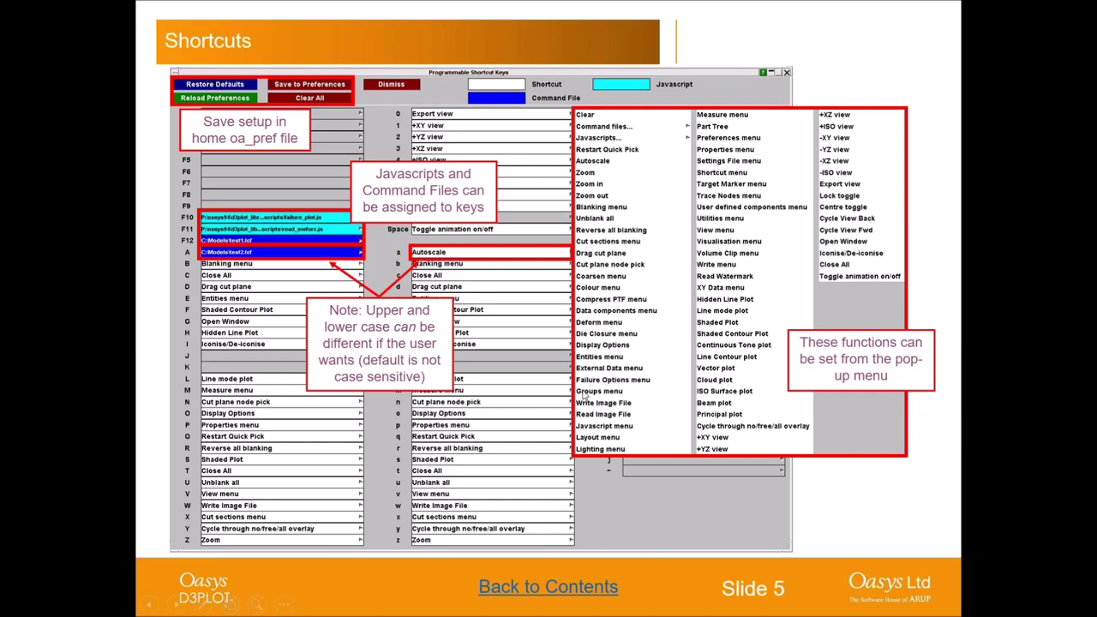
left_click(583, 368)
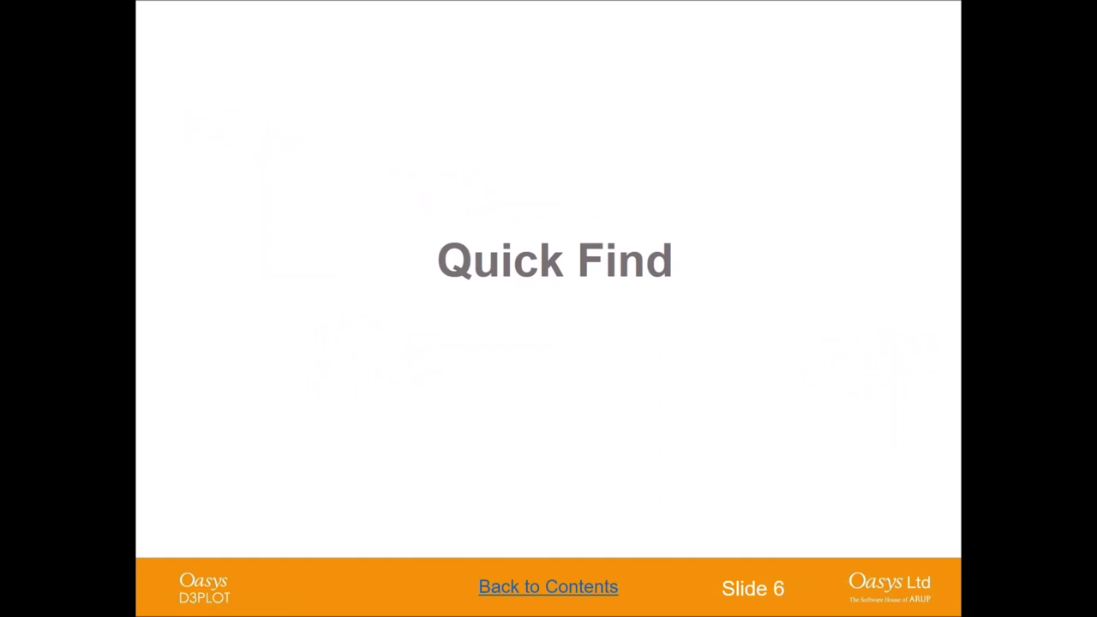
key("Right")
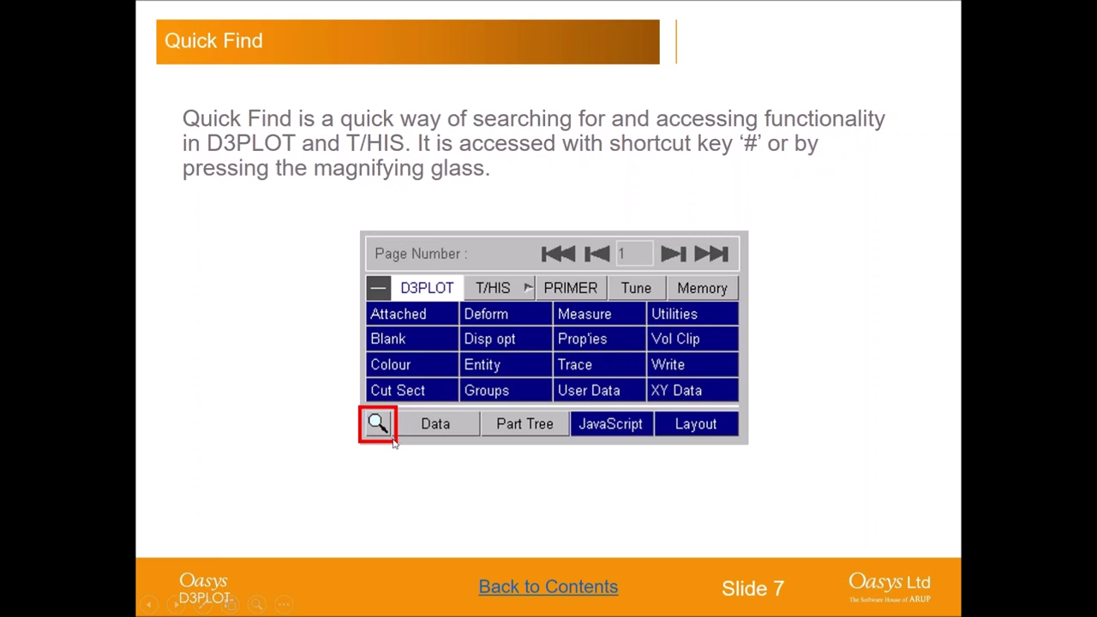
left_click(561, 404)
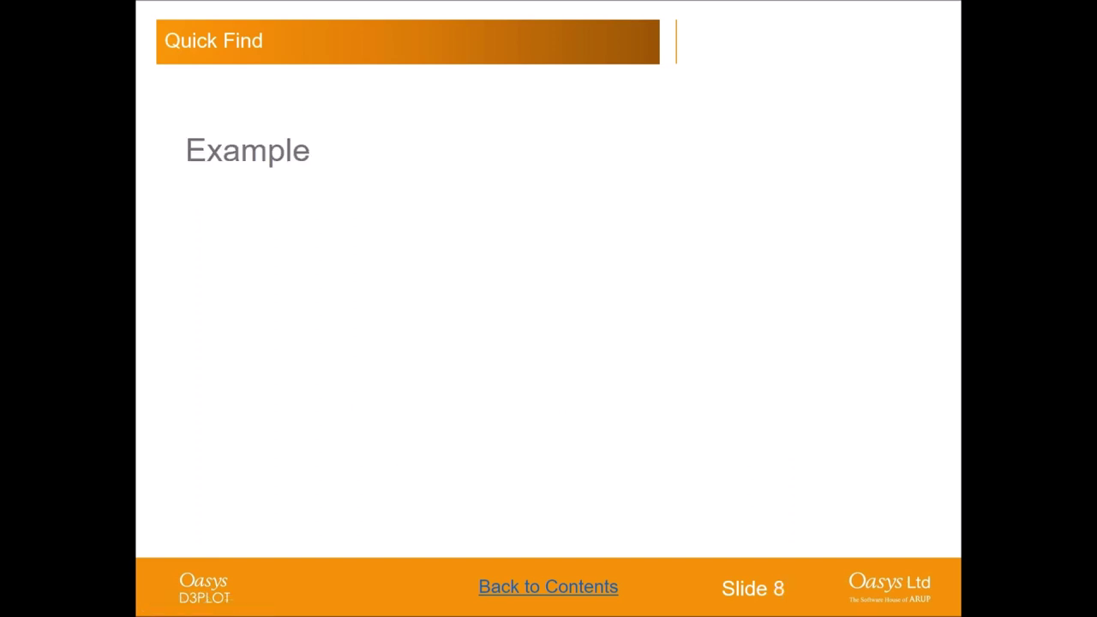
Step: End the slide show and switch to the D3PLOT window containing the car model
key("Escape")
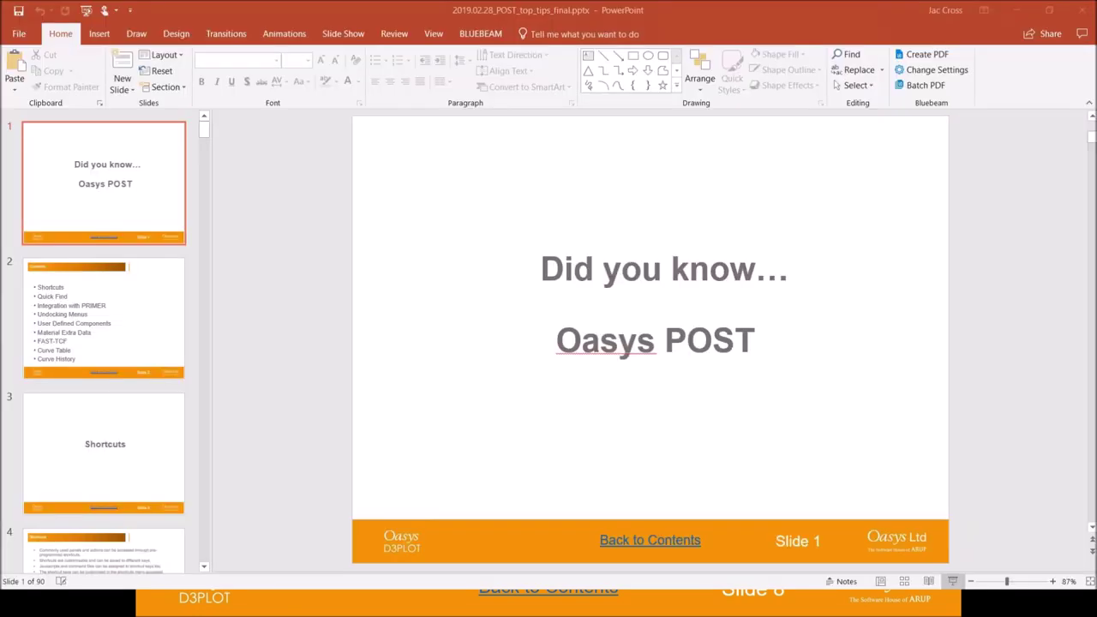
mouse_move(410, 606)
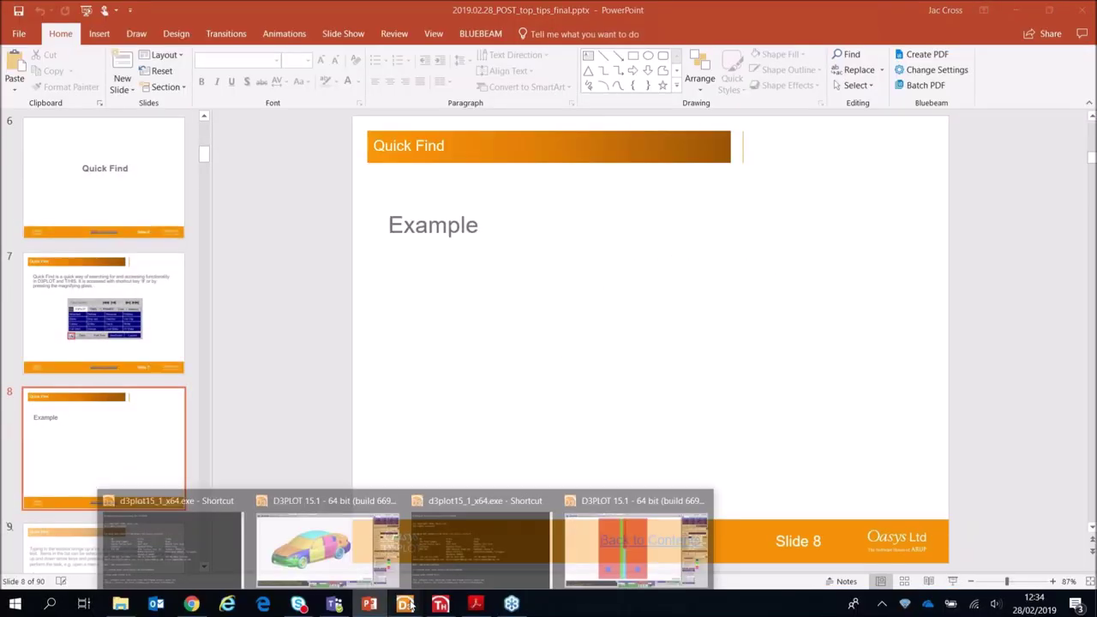
left_click(331, 542)
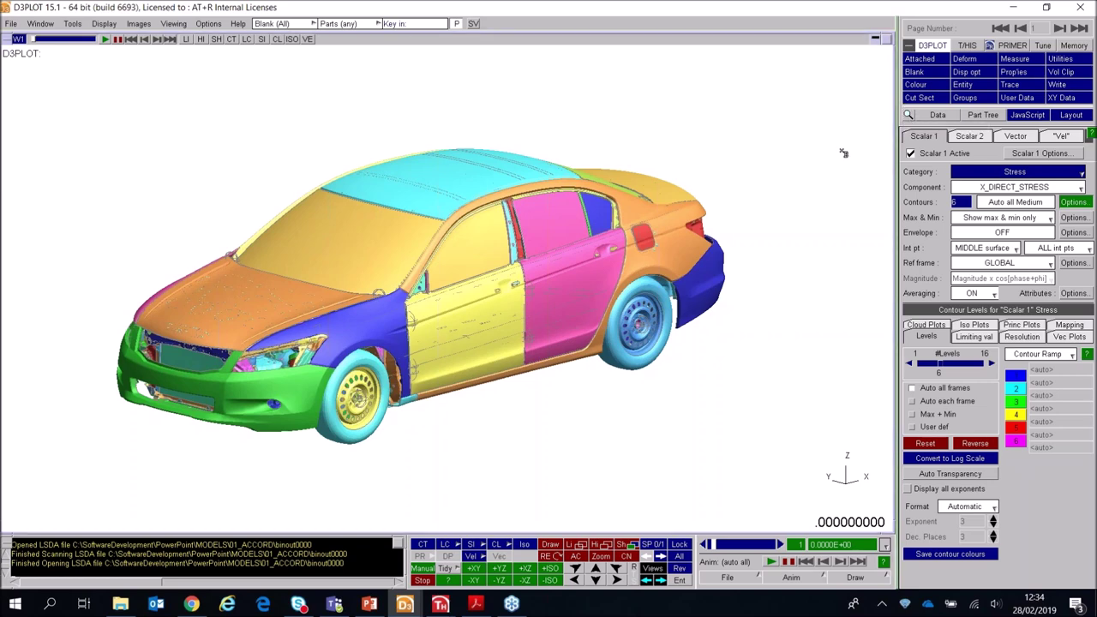
Step: Use Quick Find to search for "ov" and open the Overlay Display result under Display Options
key("numbersign")
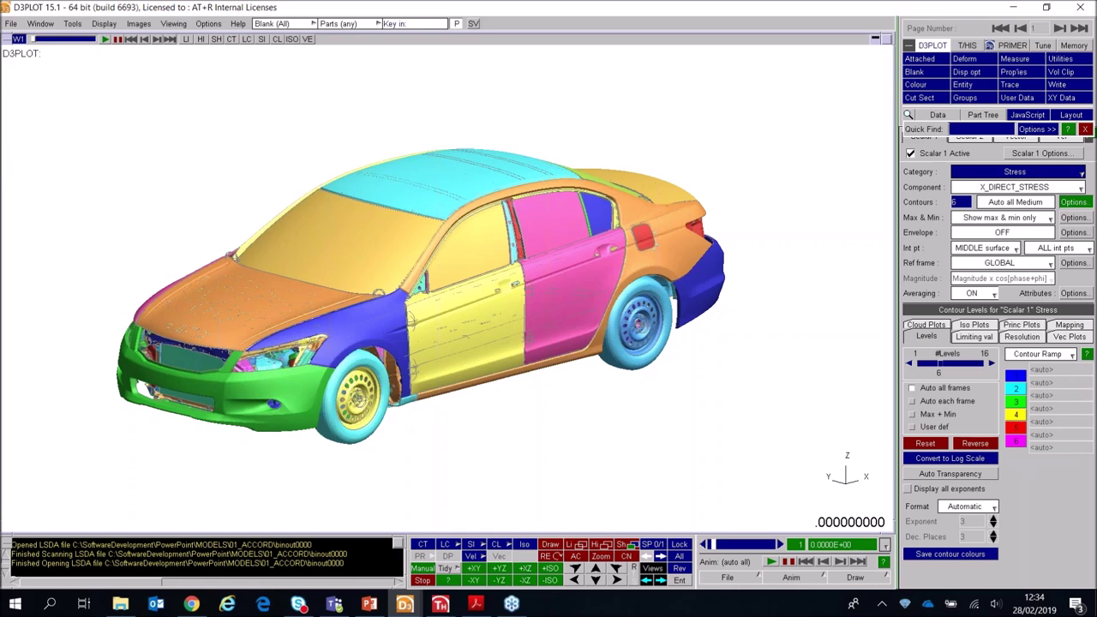
type("ov")
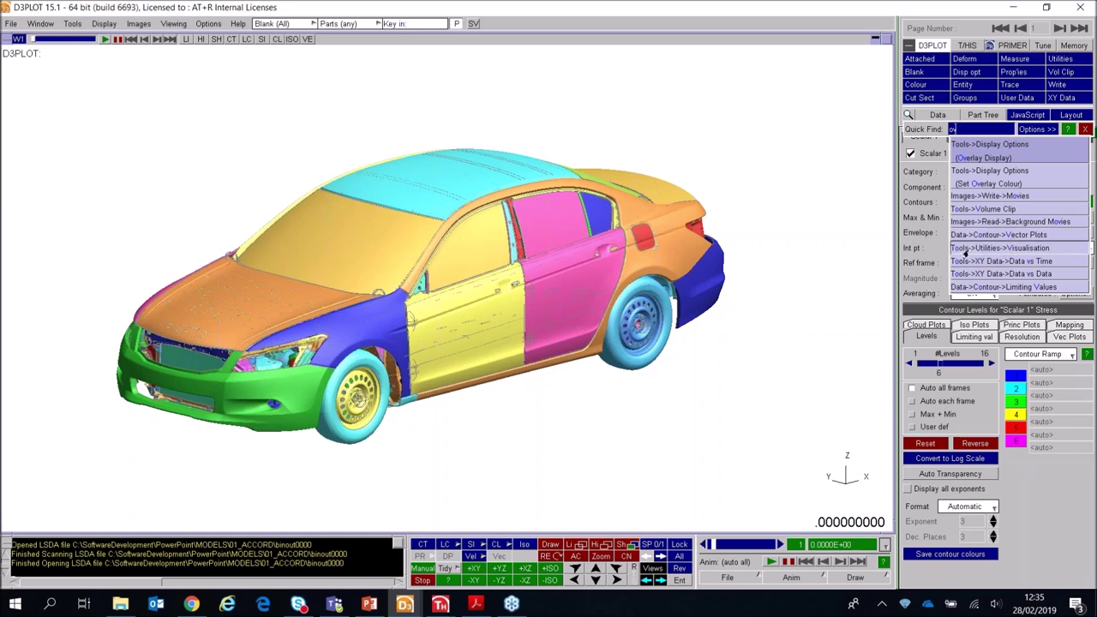
left_click(1004, 155)
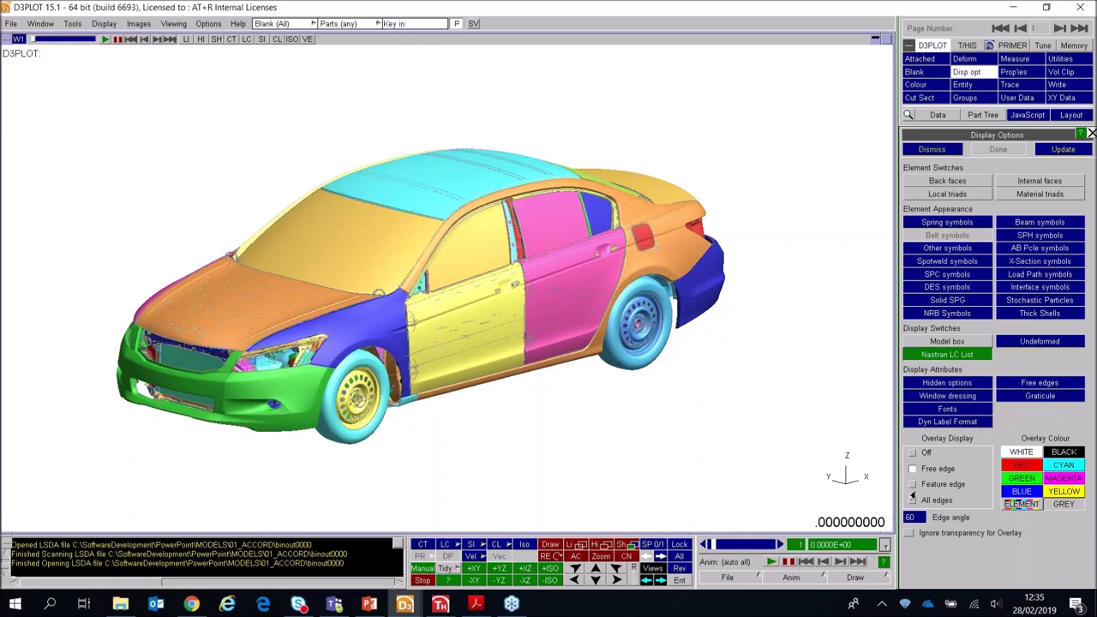
Step: Try the all-edges and off overlay settings on the car model and return the overlay to free edge
left_click(913, 484)
left_click(912, 485)
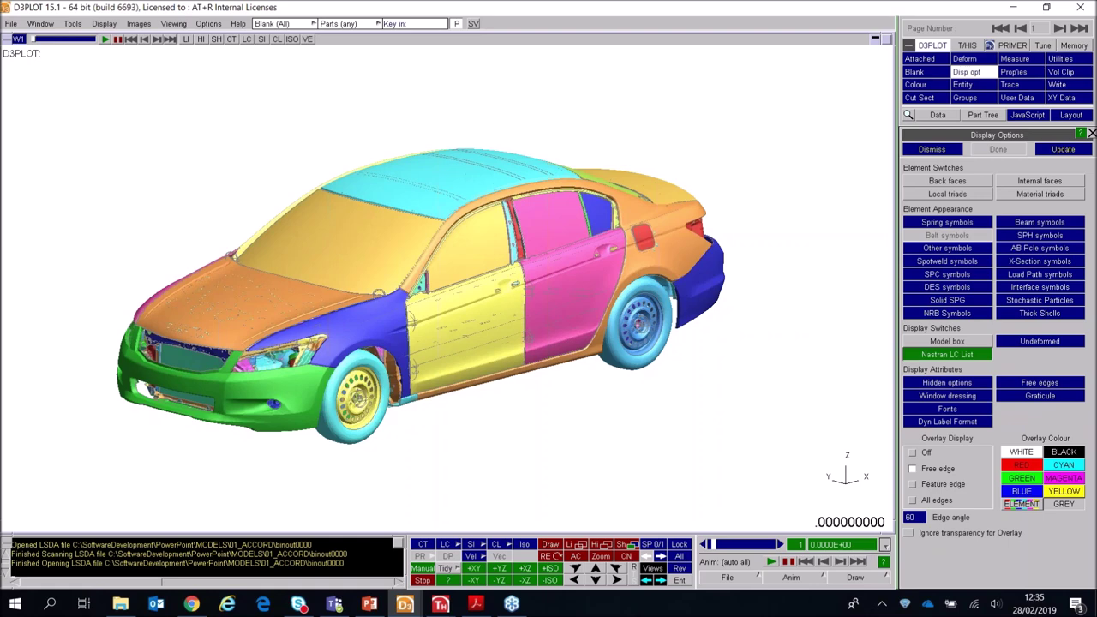
left_click(914, 500)
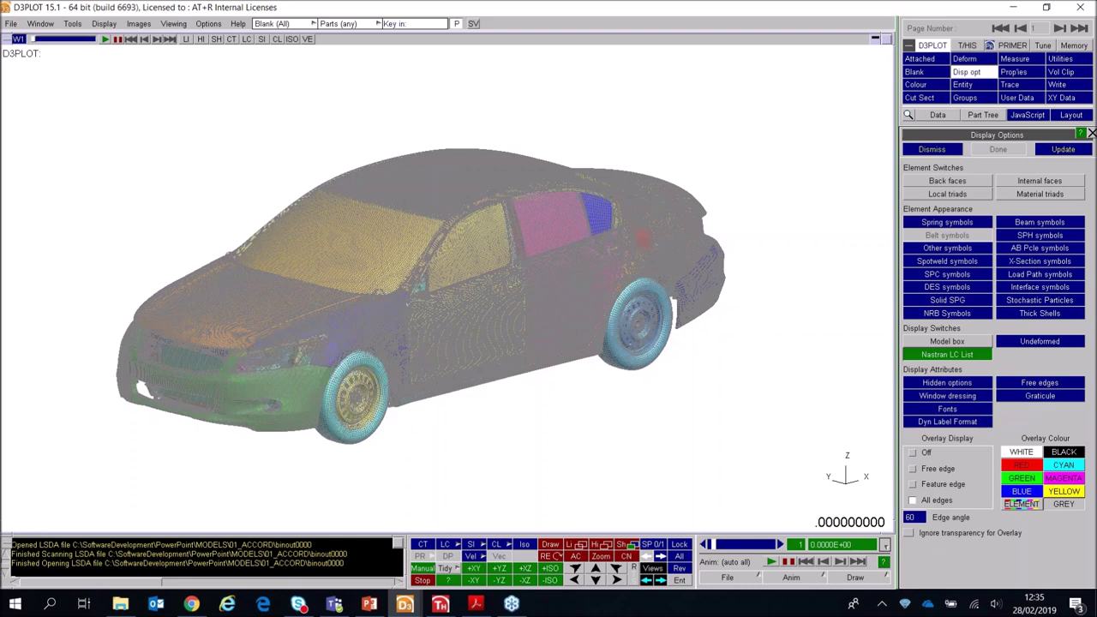
left_click(913, 452)
left_click(913, 469)
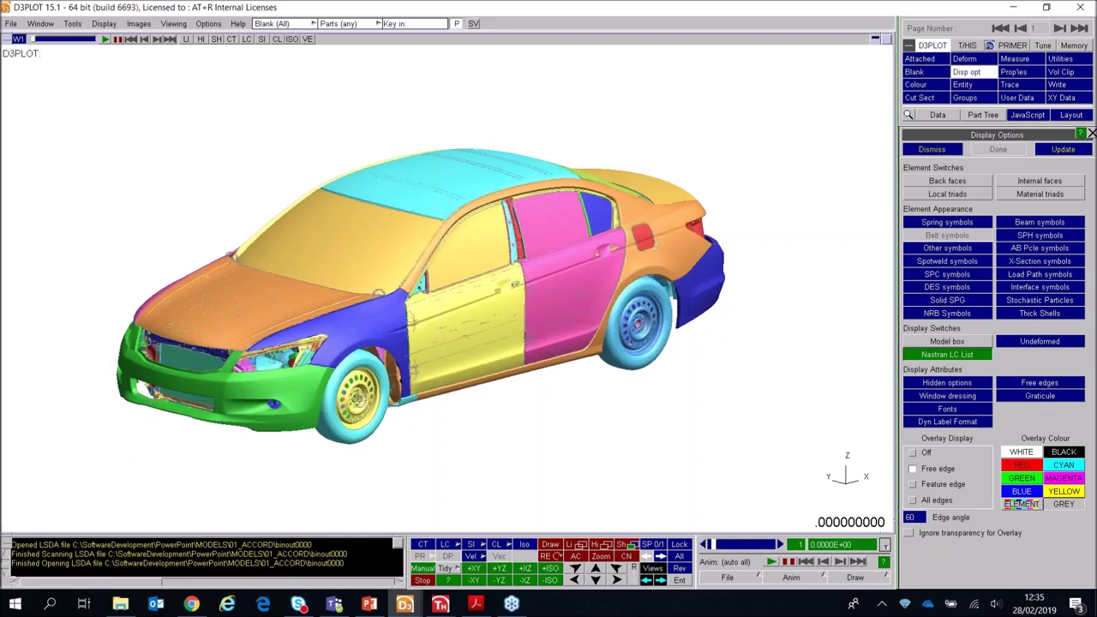
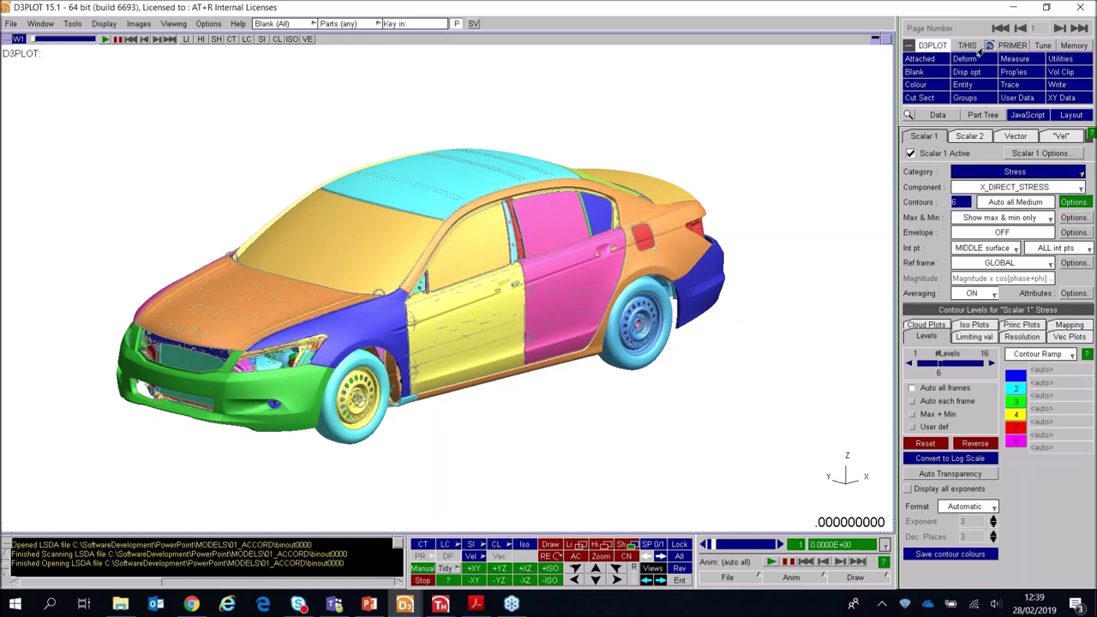
Step: Start PRIMER on the model's keyword file and supply the missing include file CLOSURES_018.key from the INCL_1 folder
left_click(1010, 47)
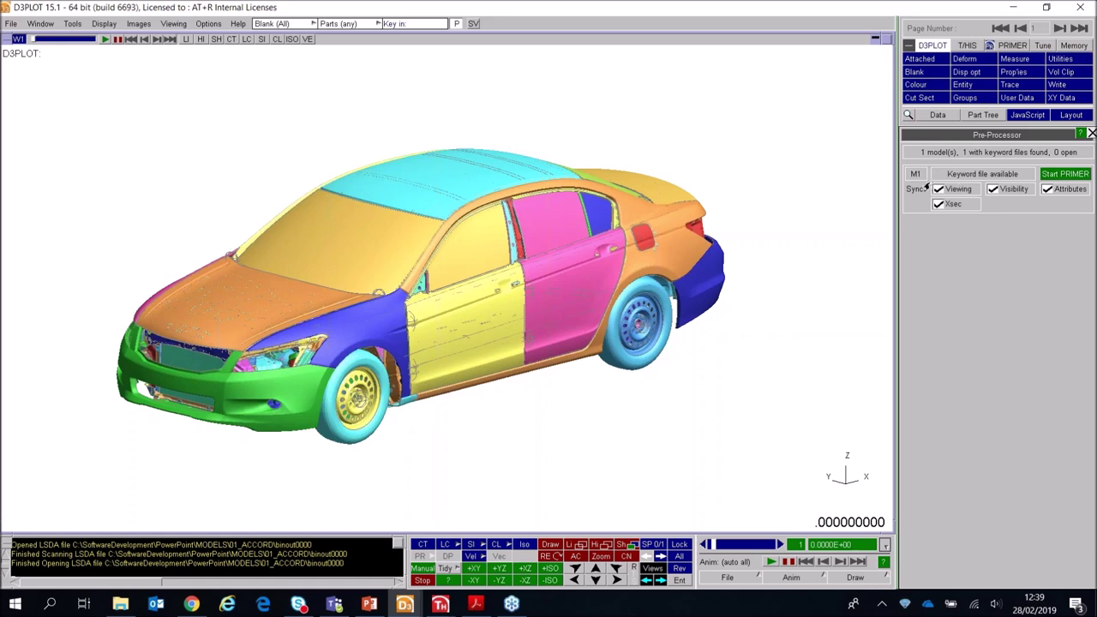
left_click(1060, 175)
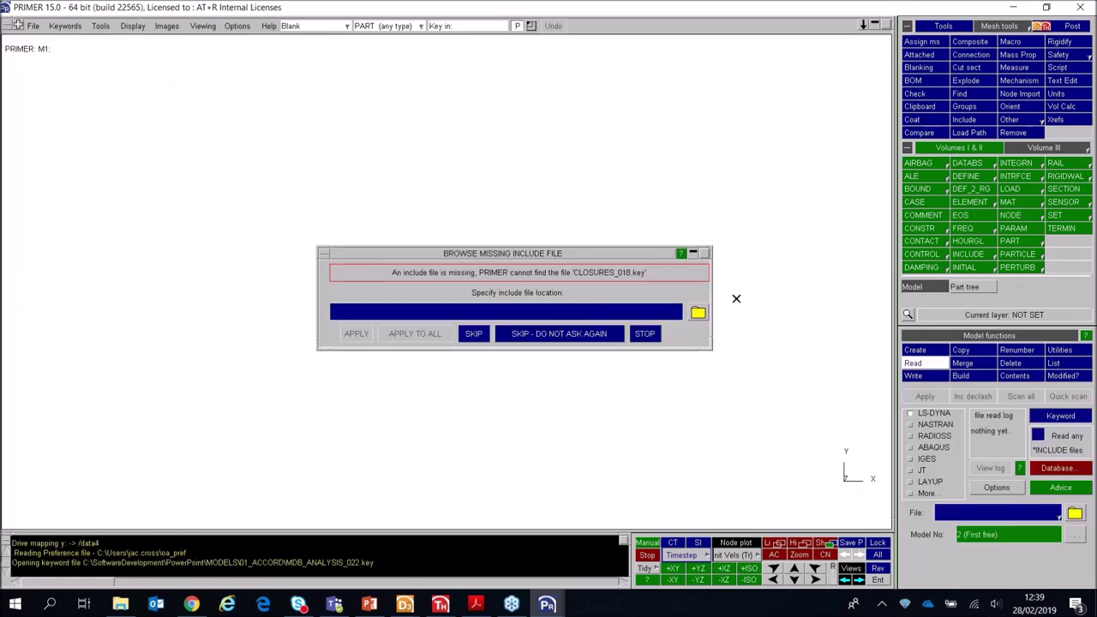
left_click(698, 312)
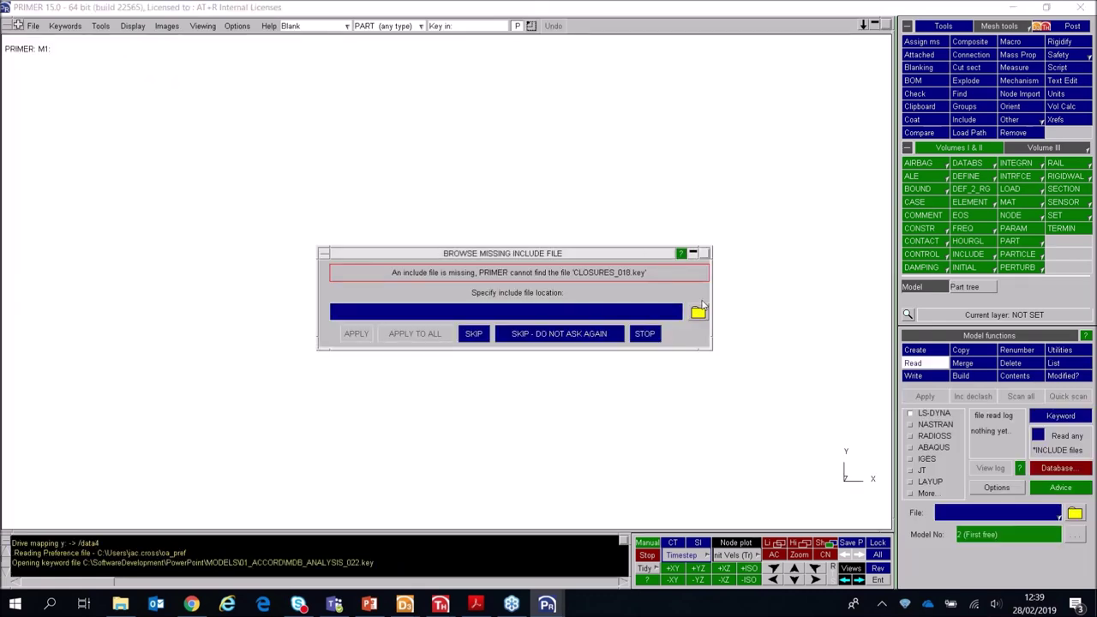
double_click(172, 133)
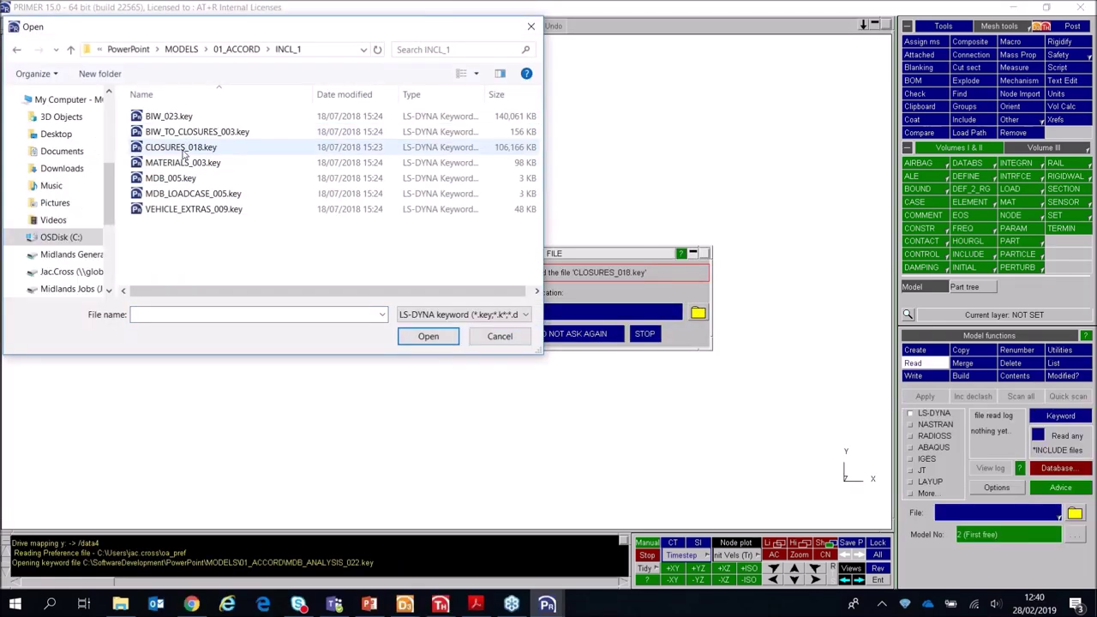
double_click(197, 149)
left_click(429, 335)
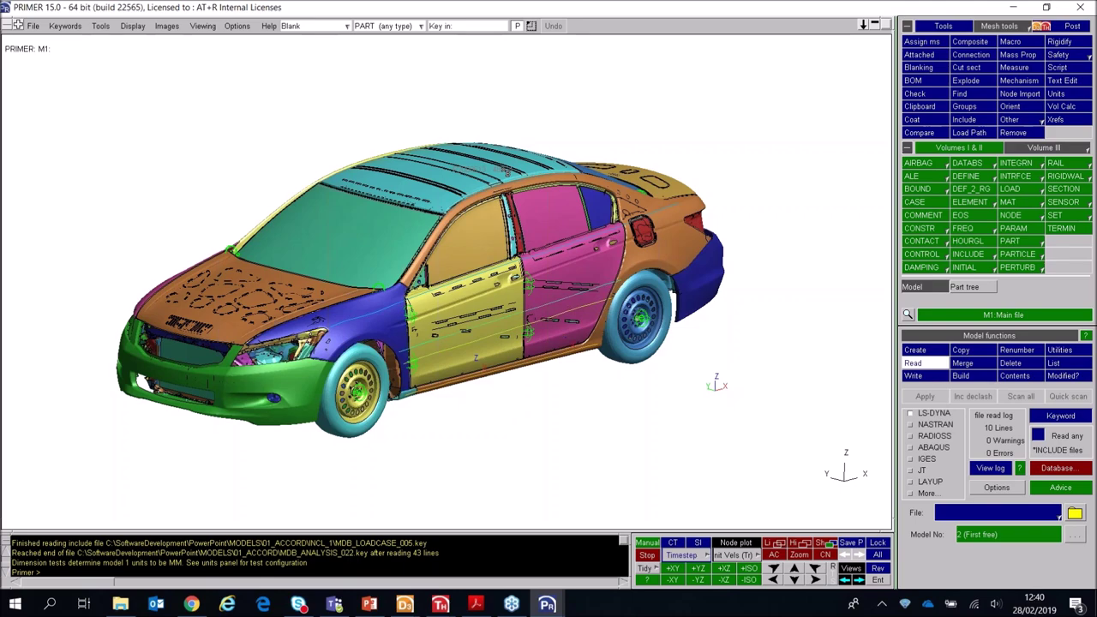
Step: Tile PRIMER and the D3PLOT car model side by side and rotate the car in D3PLOT to check view synchronisation
key("super+Left")
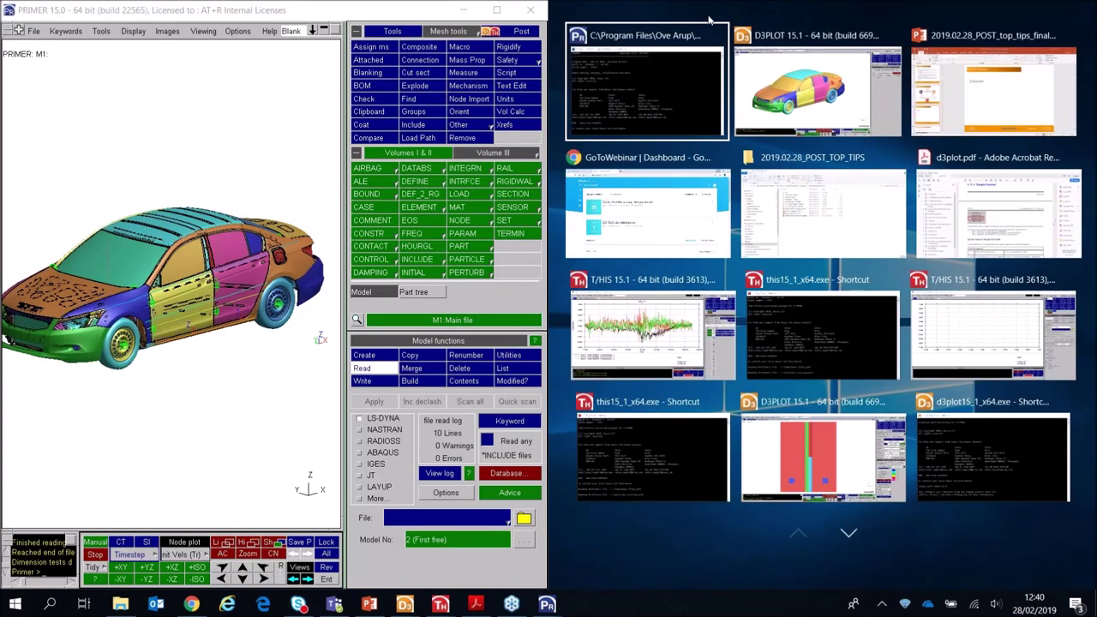
left_click(796, 80)
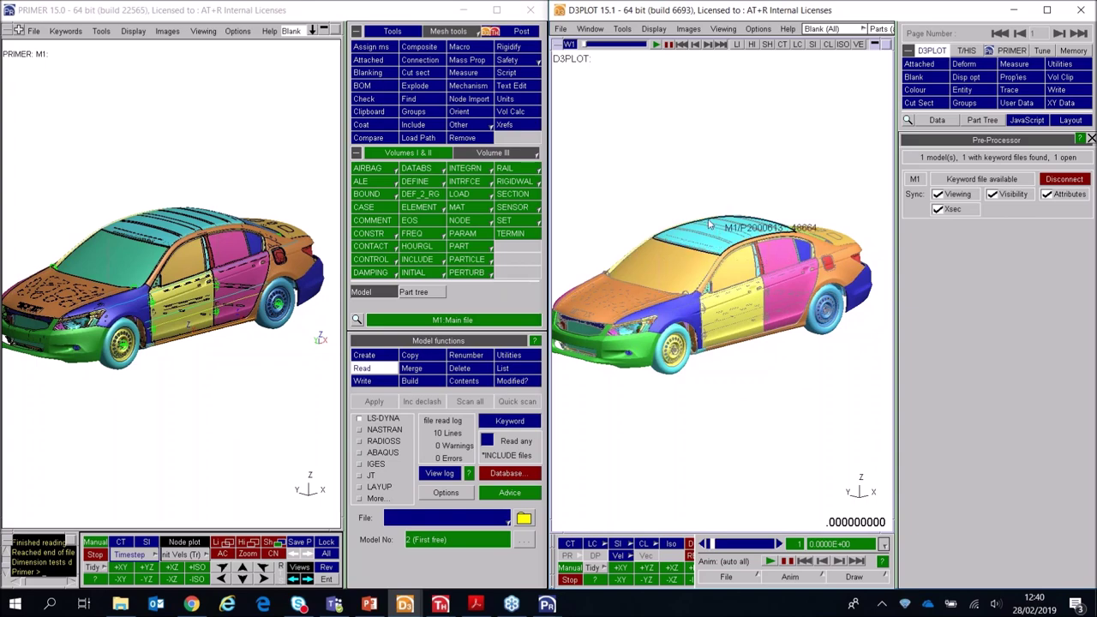
mouse_move(710, 226)
left_mouse_down("shift")
mouse_move(686, 193)
mouse_move(741, 274)
left_mouse_up("shift")
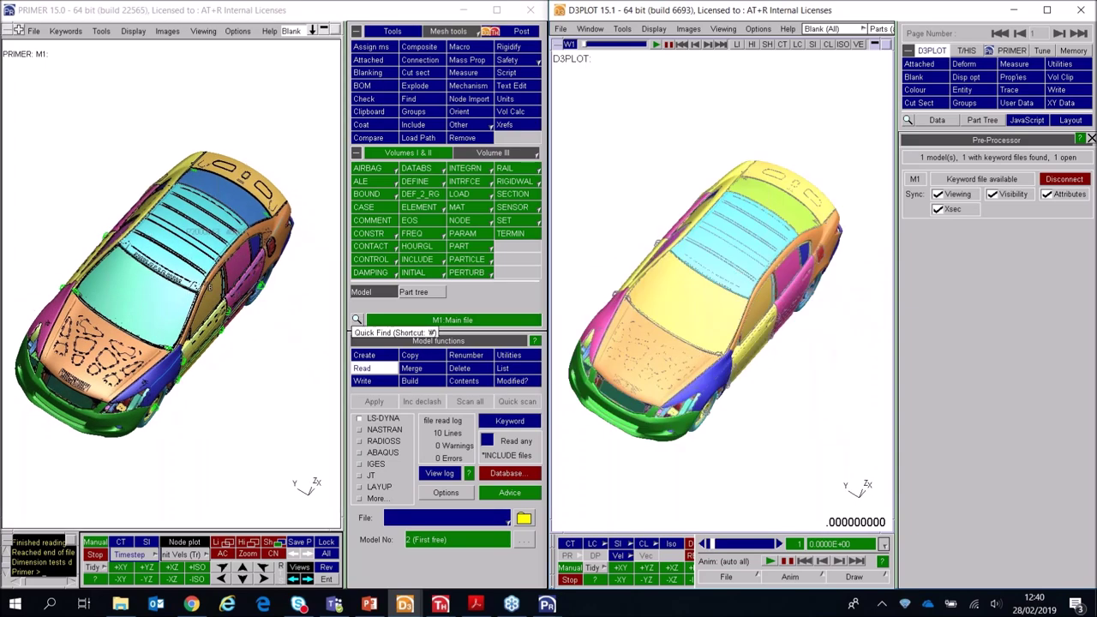
left_click_drag(754, 326, 776, 293, "shift")
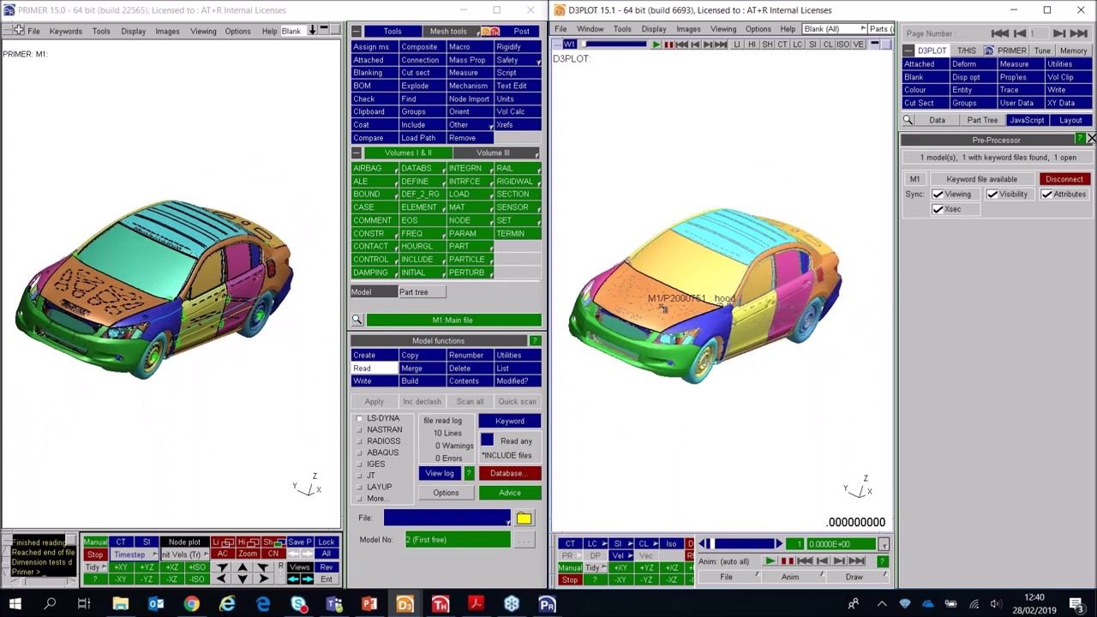
Step: In D3PLOT, blank the hood and the panel beneath it, plus the parts within a screen area over the car's front end
right_click(660, 300)
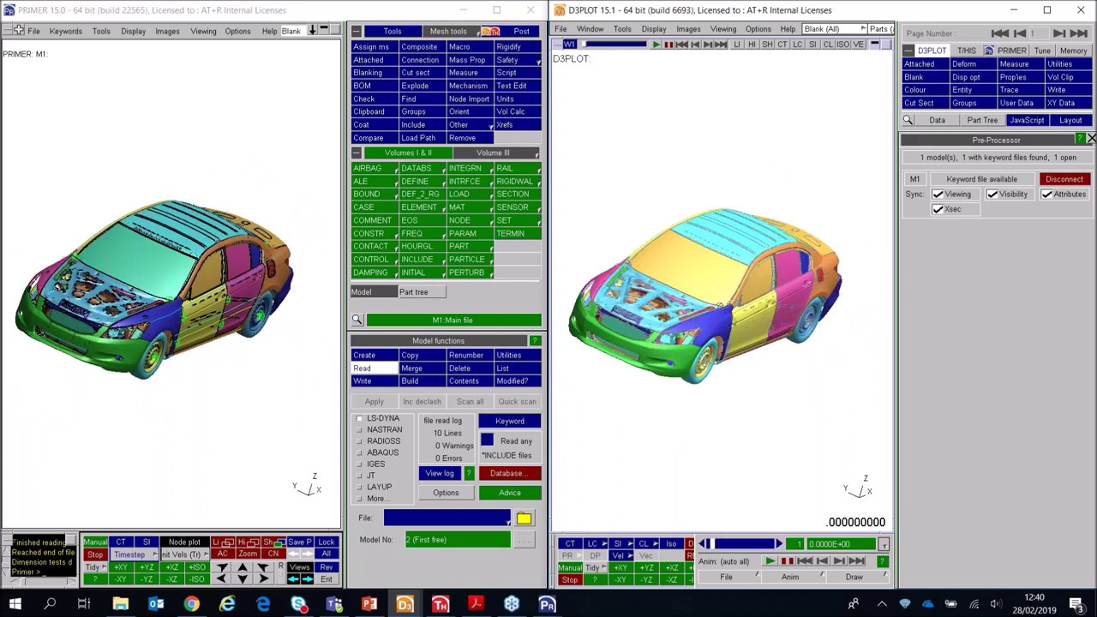
right_click(665, 300)
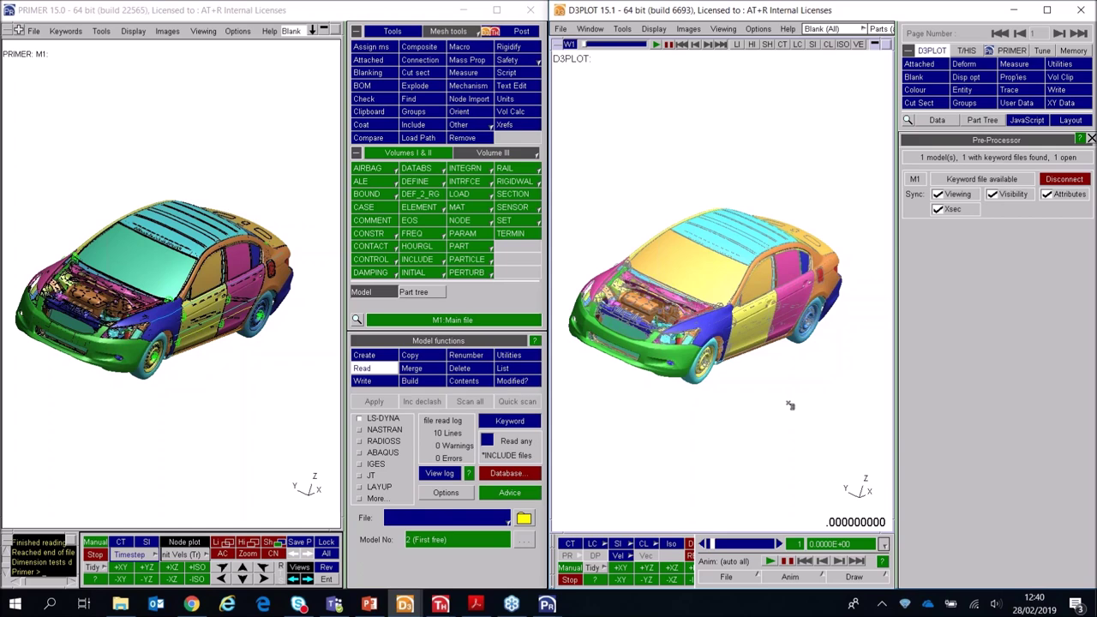
left_click(914, 76)
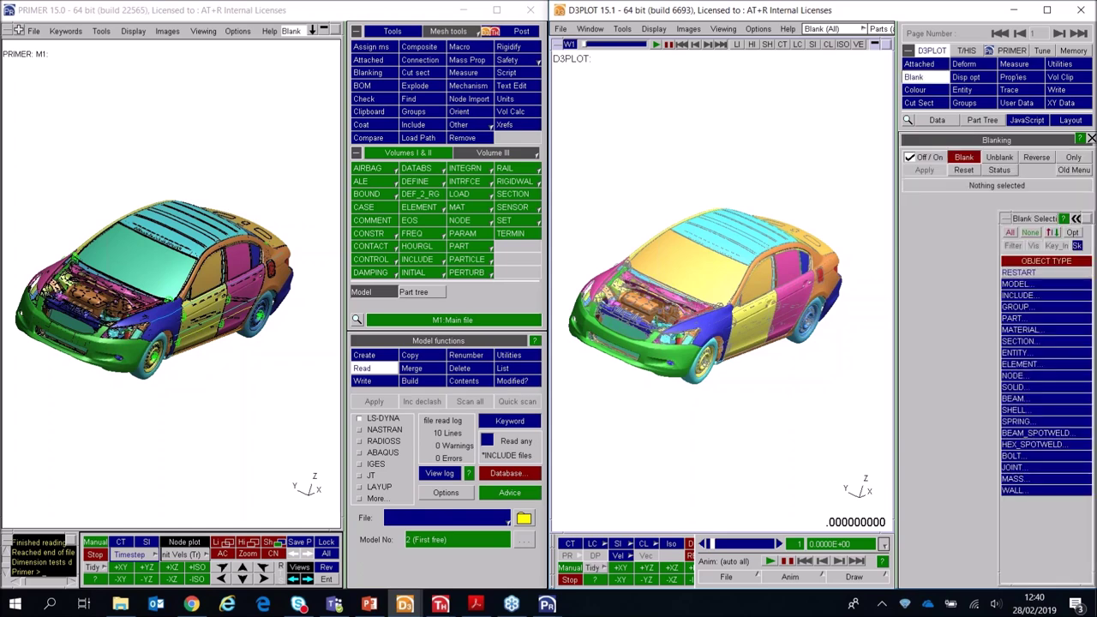
left_click(1014, 319)
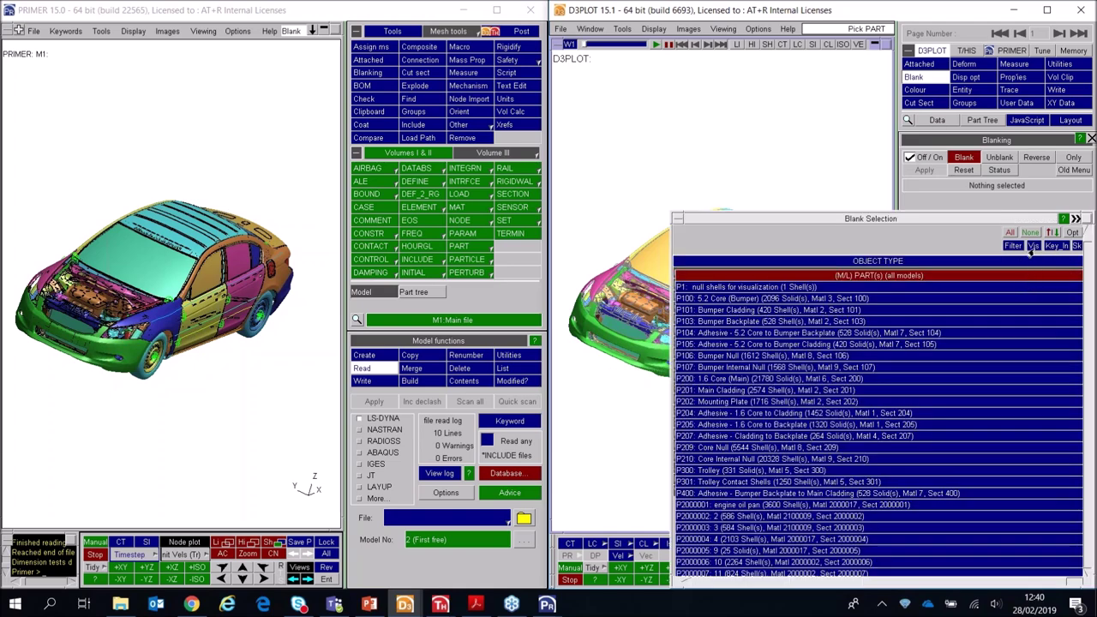
left_click_drag(727, 357, 643, 413)
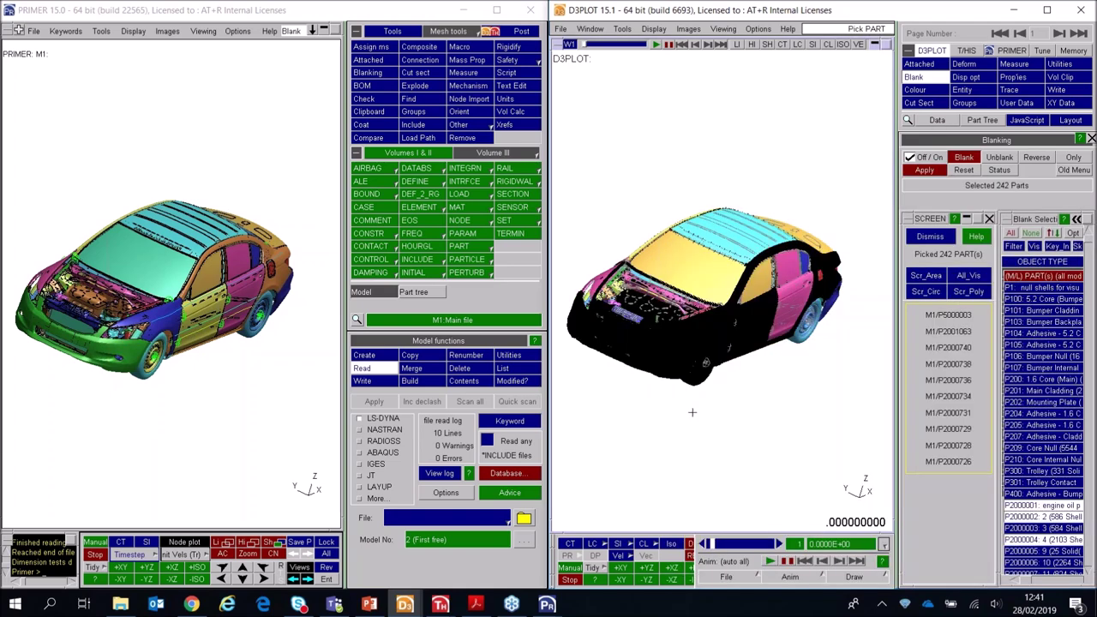
left_click(924, 170)
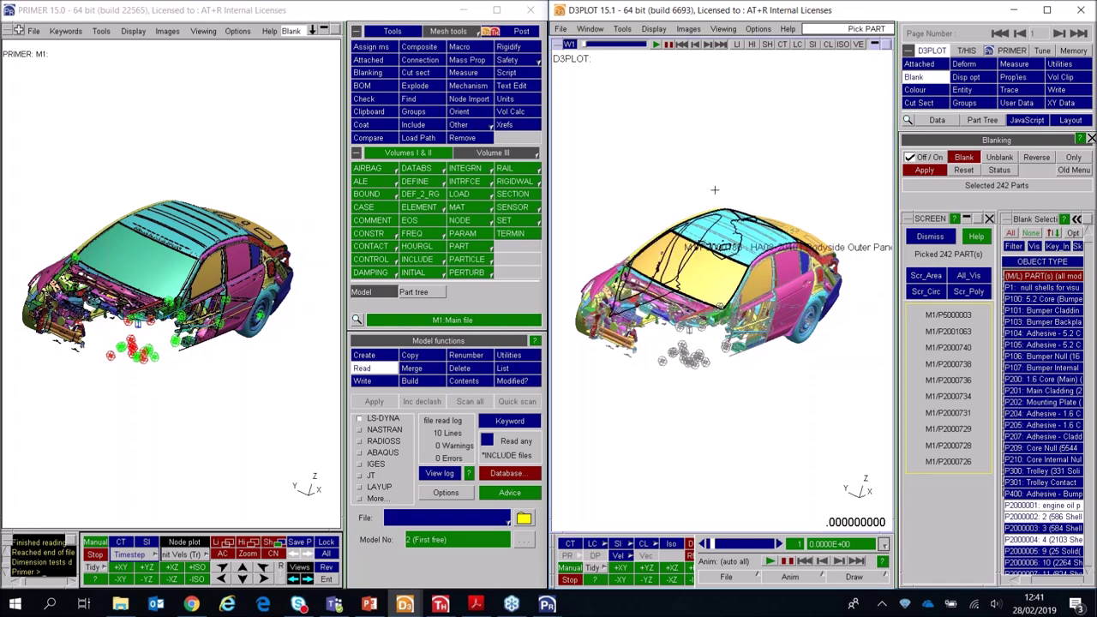
Step: Create a constant X cut section through node 2174963 on the car body and set its positive action to Normal
left_click(919, 103)
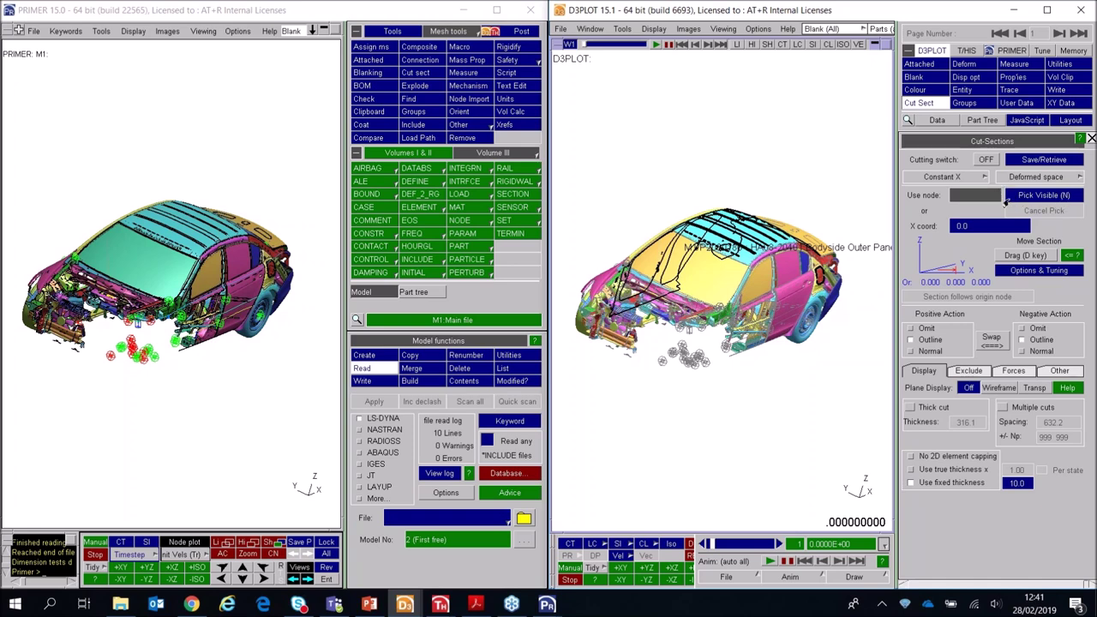
left_click(955, 201)
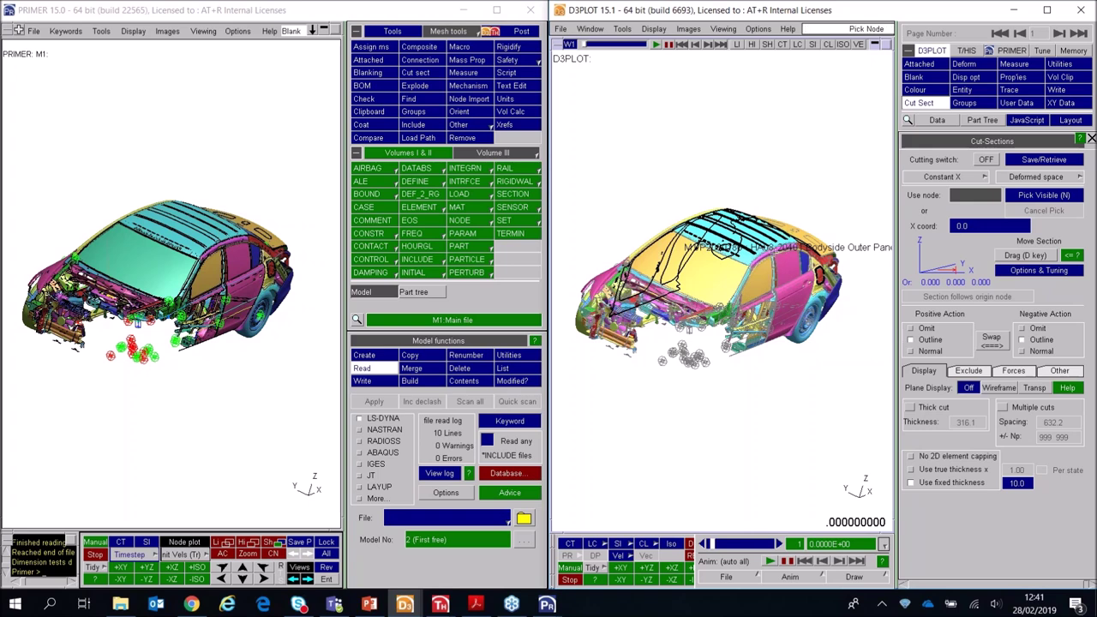
left_click(767, 253)
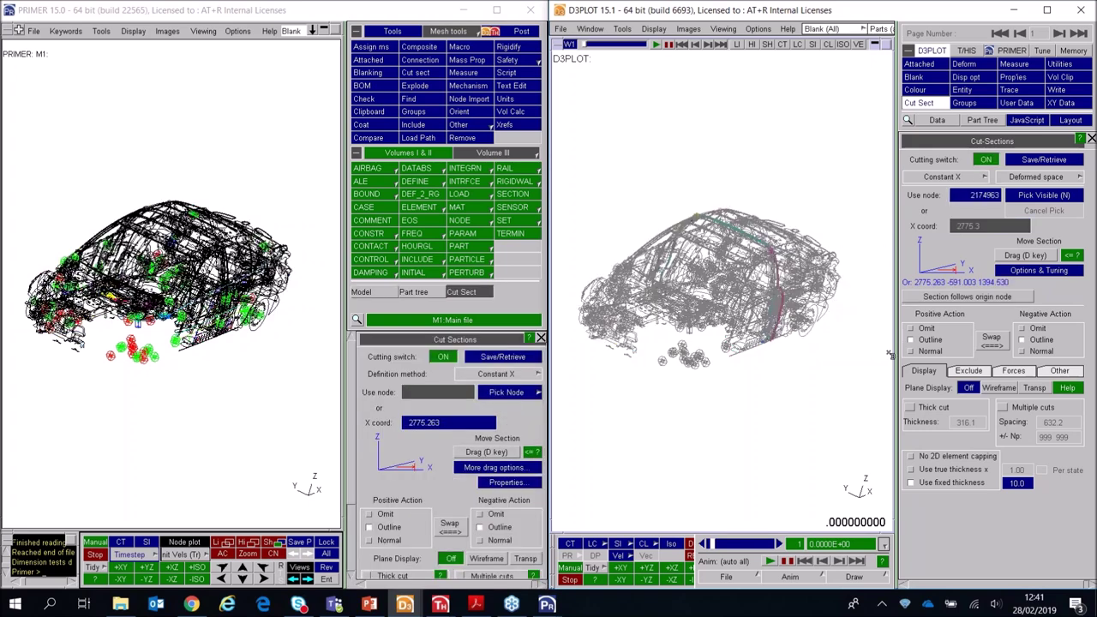
left_click(910, 339)
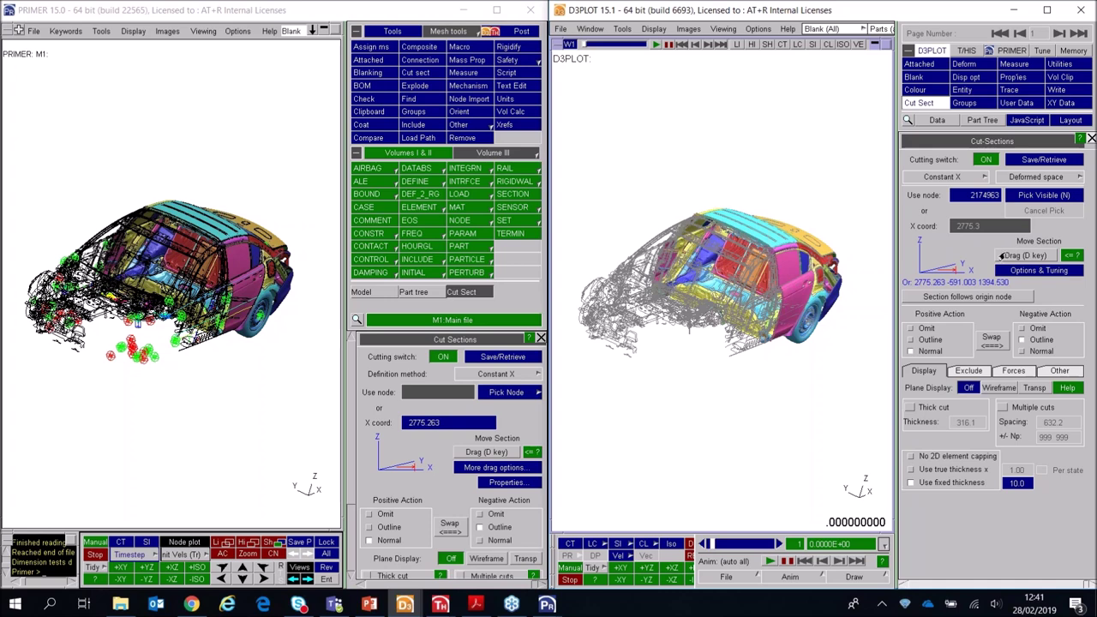
Step: Move the cut section along X to about 2561.1 and switch the cutting off
left_click(1022, 257)
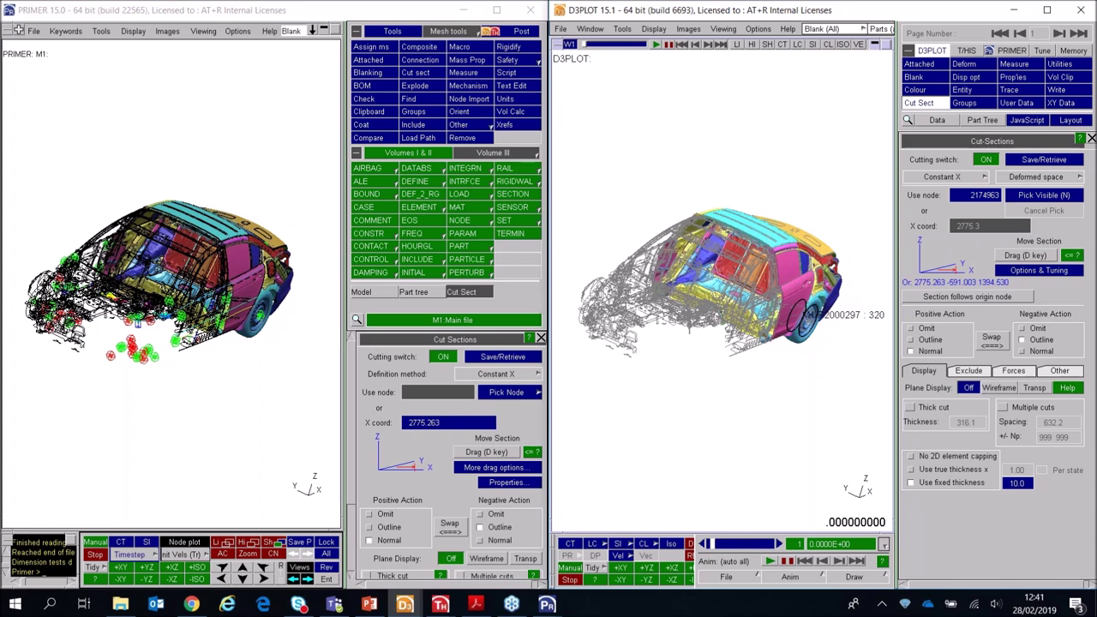
key("d")
left_click_drag(782, 377, 739, 391)
left_click(985, 160)
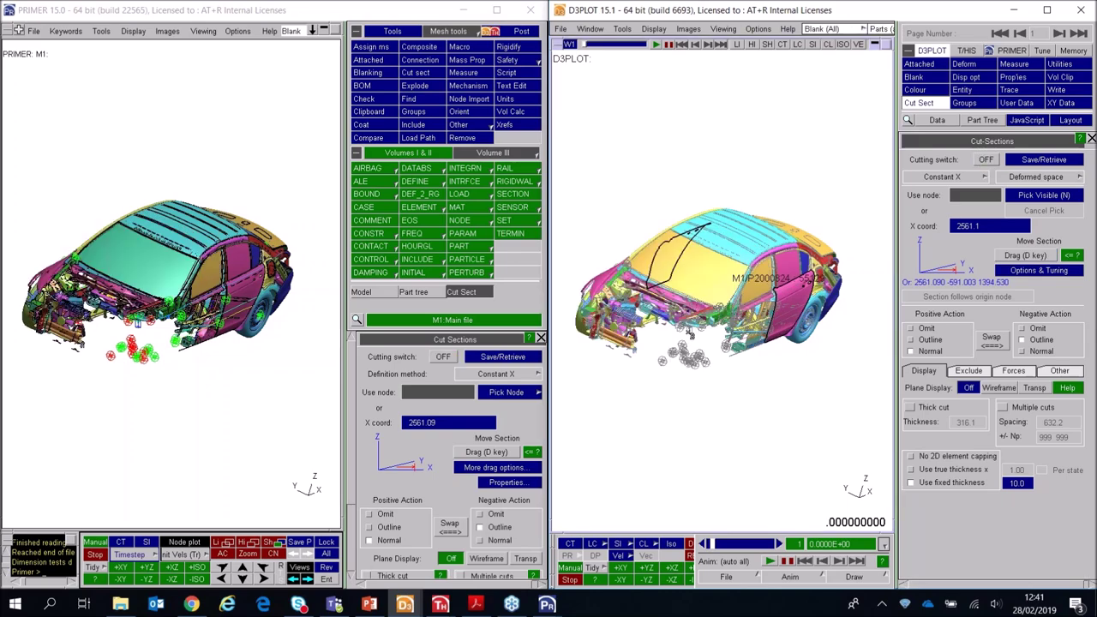
mouse_move(193, 296)
left_mouse_down("shift")
mouse_move(330, 453)
mouse_move(309, 432)
left_mouse_up("shift")
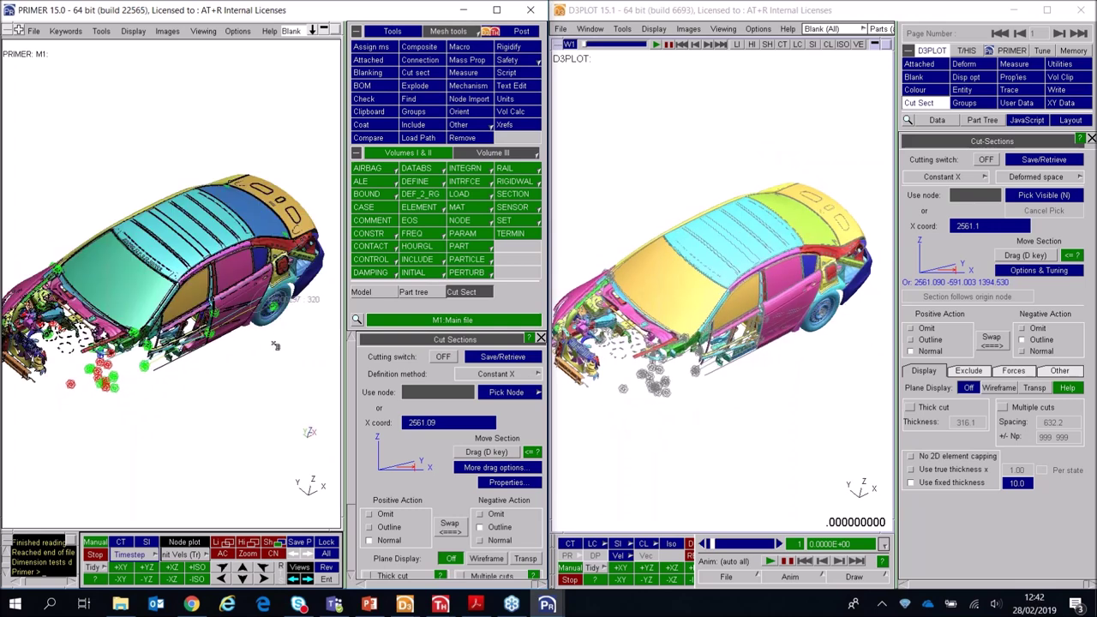
Step: Isolate the rear side window part in PRIMER, and view its part definition by opening it for editing from D3PLOT
right_click(227, 272)
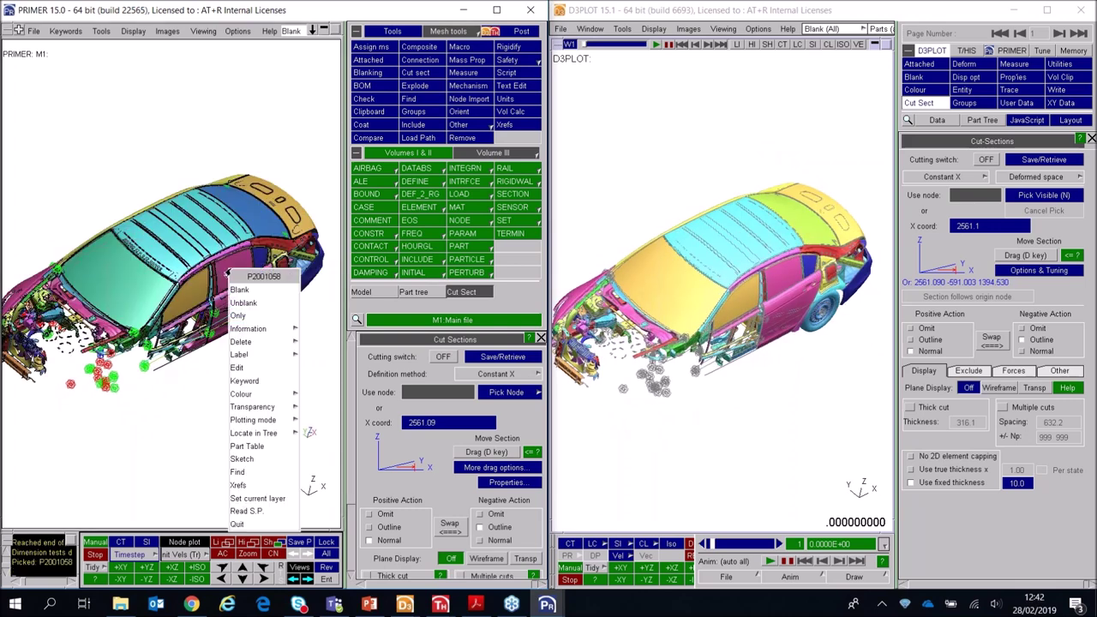
left_click(250, 316)
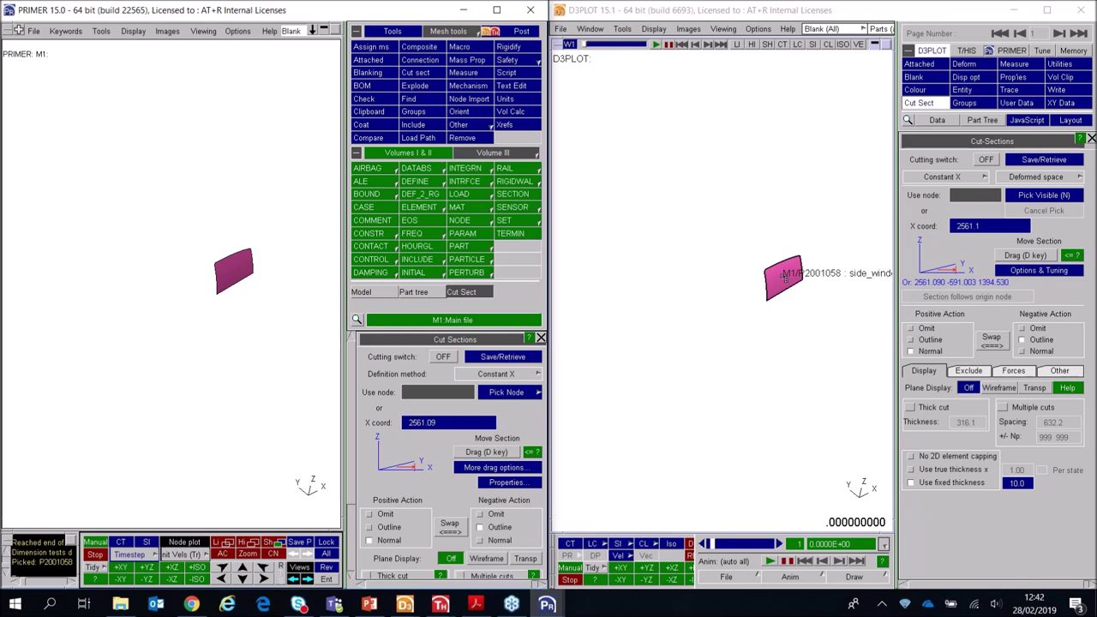
right_click(785, 280)
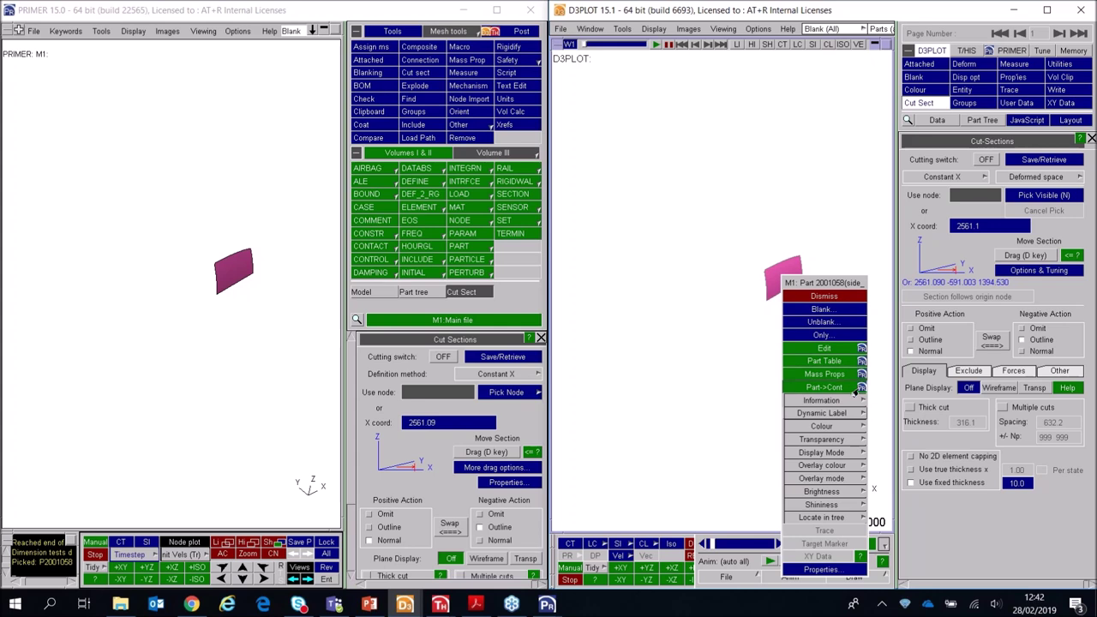
left_click(831, 350)
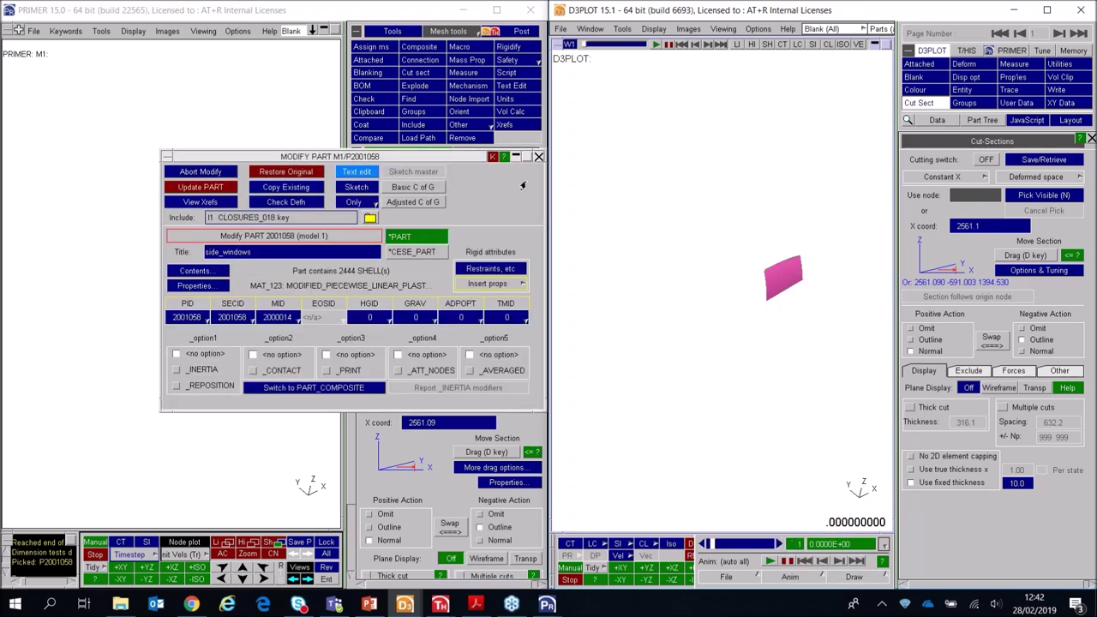
left_click(539, 156)
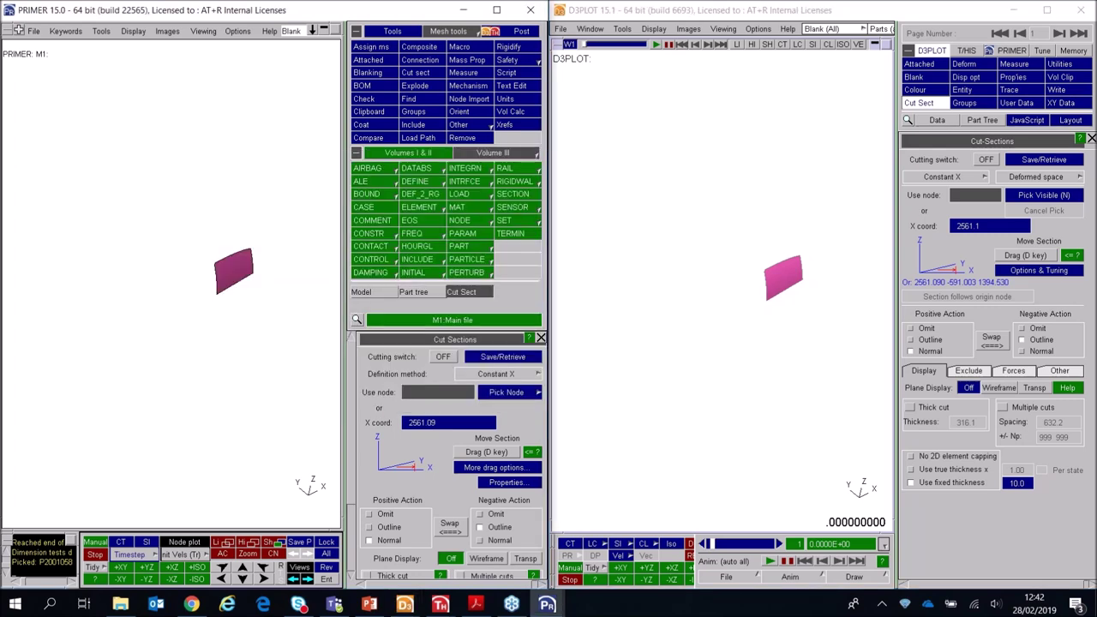
Step: From the side window part in D3PLOT, bring up its part table in PRIMER for inspection and close it
right_click(780, 275)
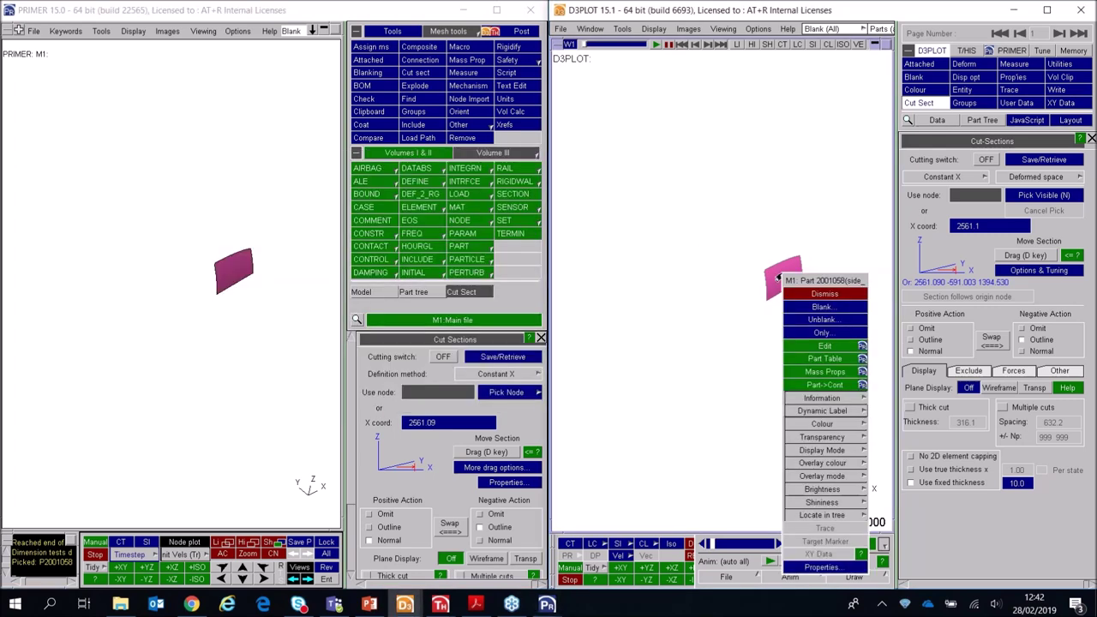
left_click(822, 358)
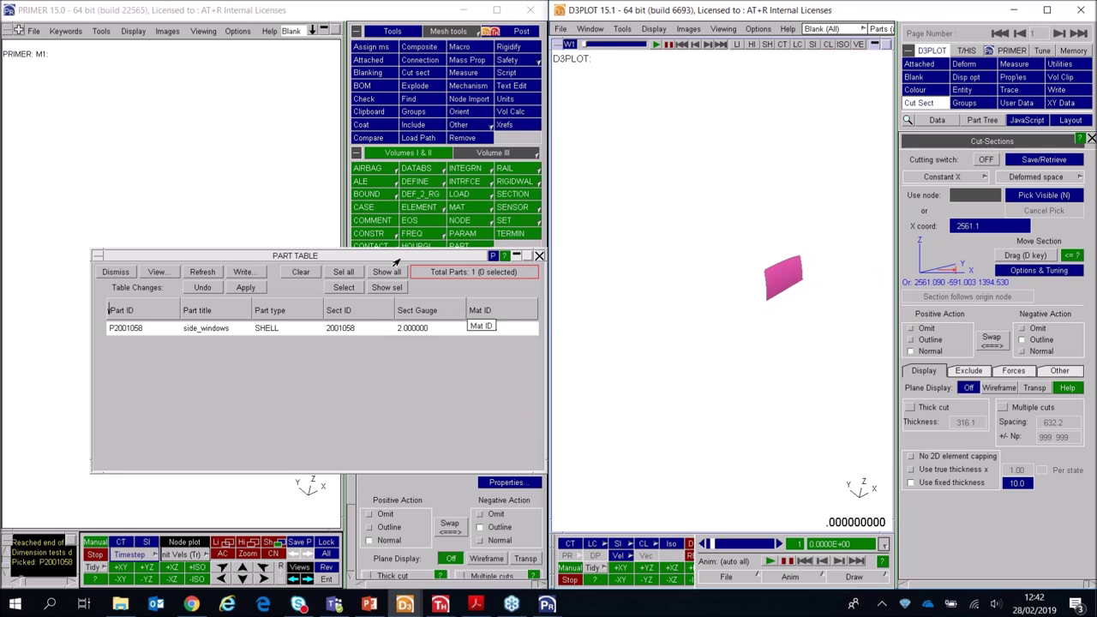
left_click_drag(383, 256, 337, 200)
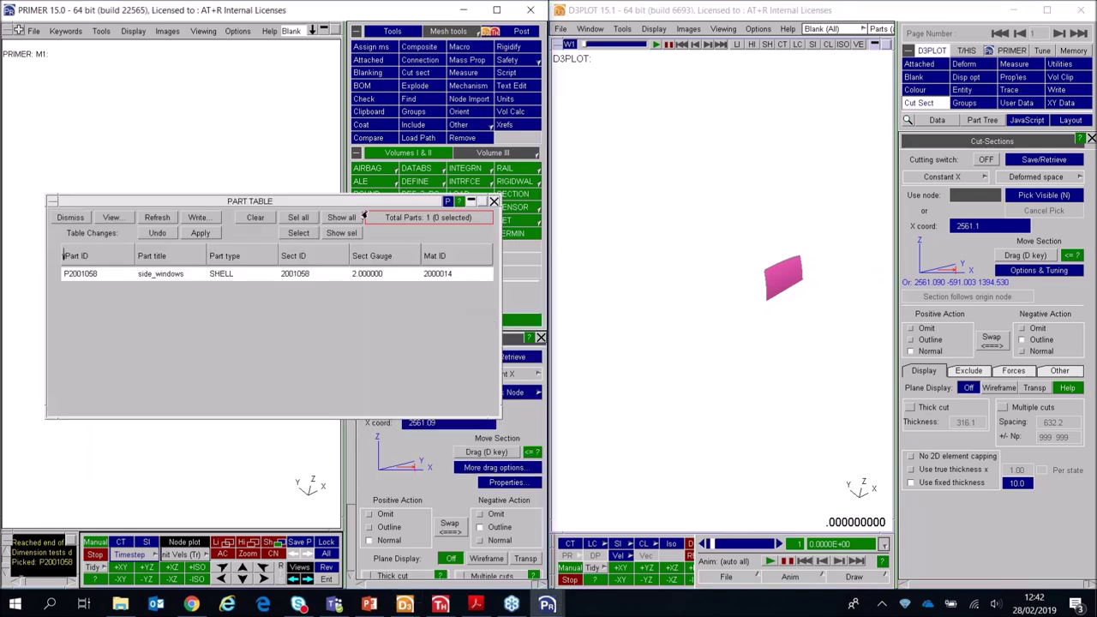
left_click(494, 201)
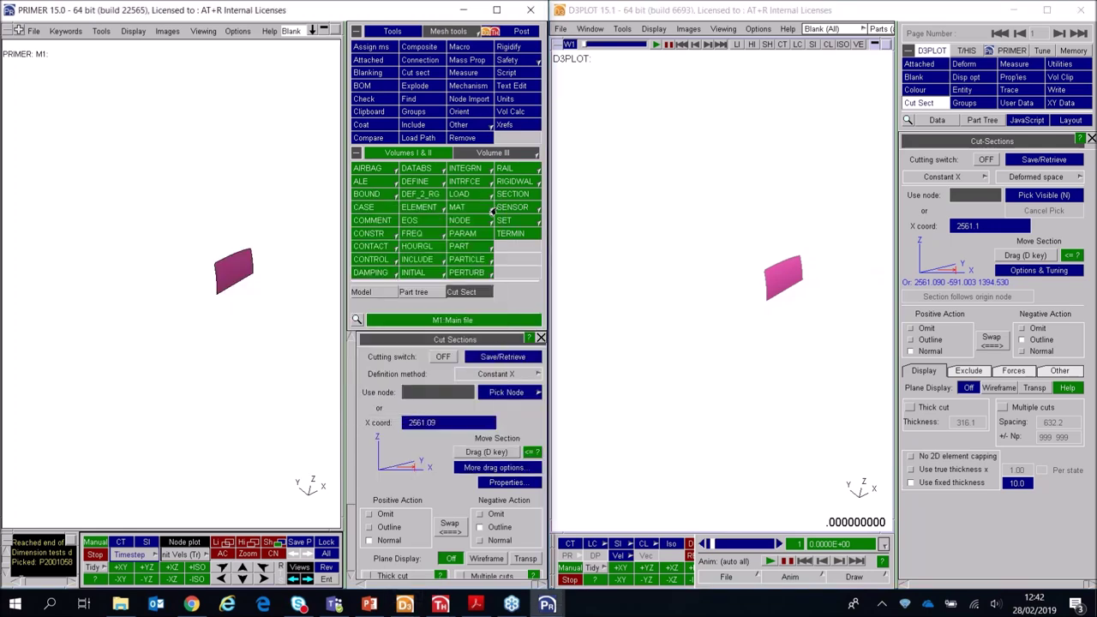
Step: Exit PRIMER, maximise the D3PLOT window and fit the full unblanked car and barrier model in the view
left_click(530, 10)
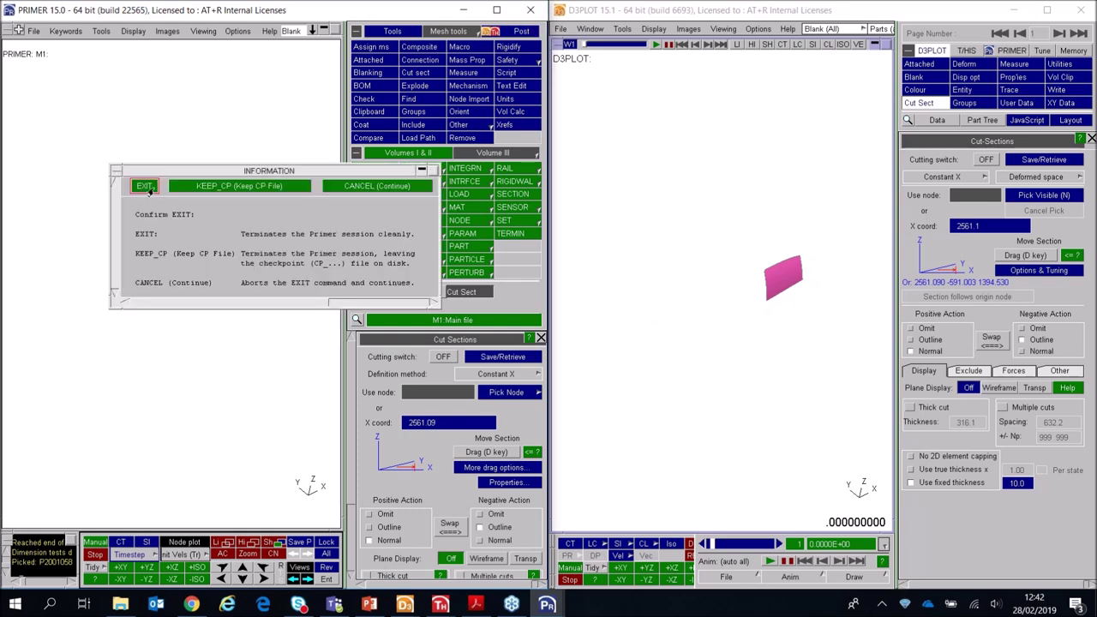
left_click(146, 189)
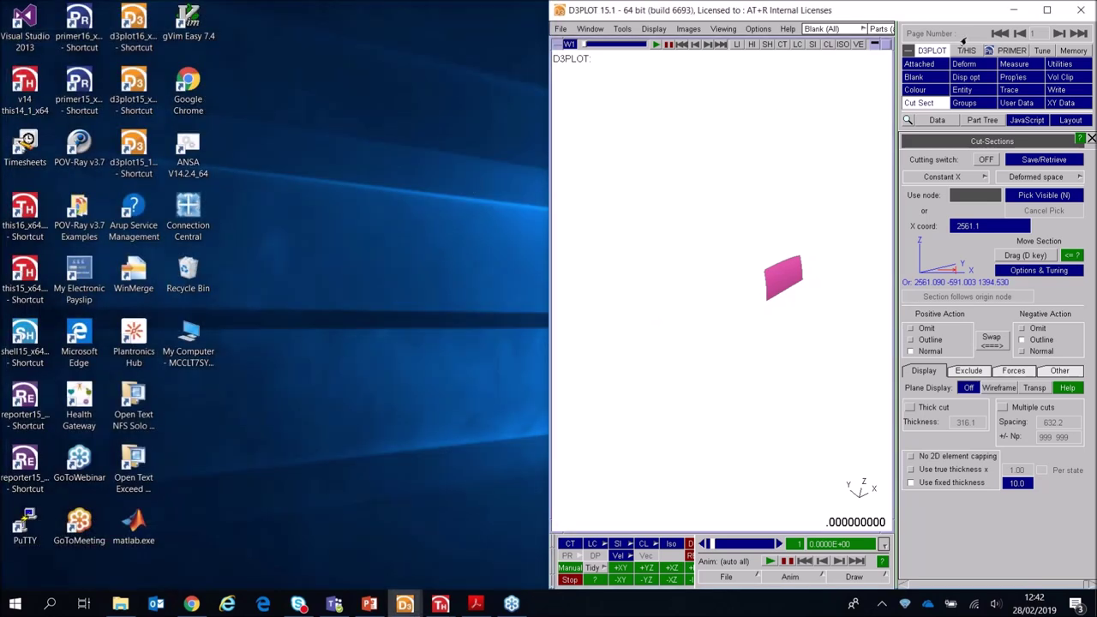
left_click(1047, 10)
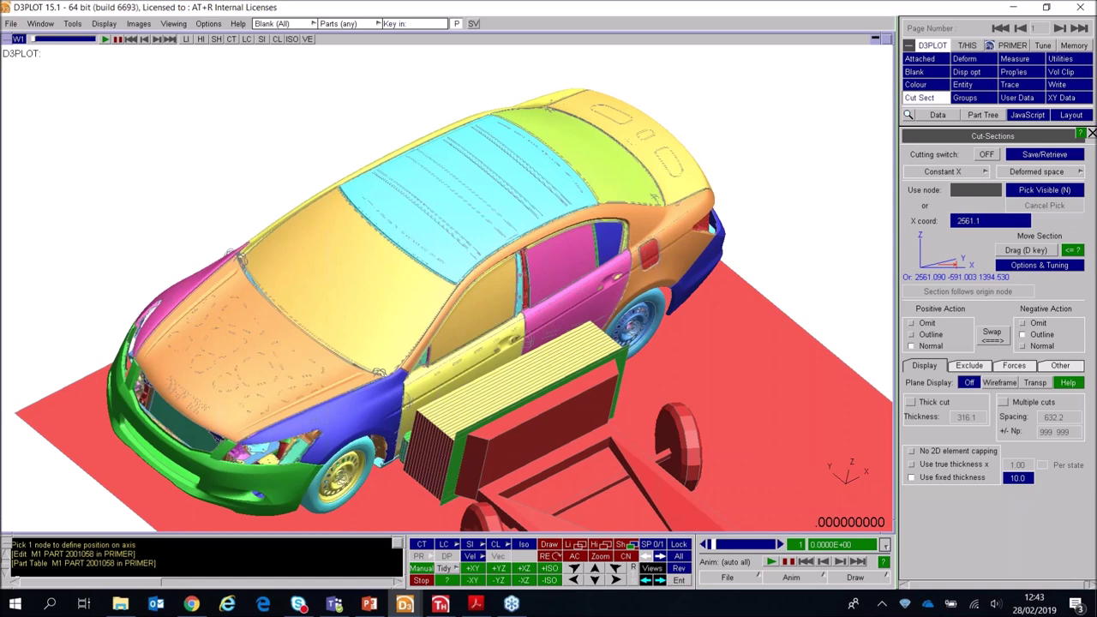
key("a")
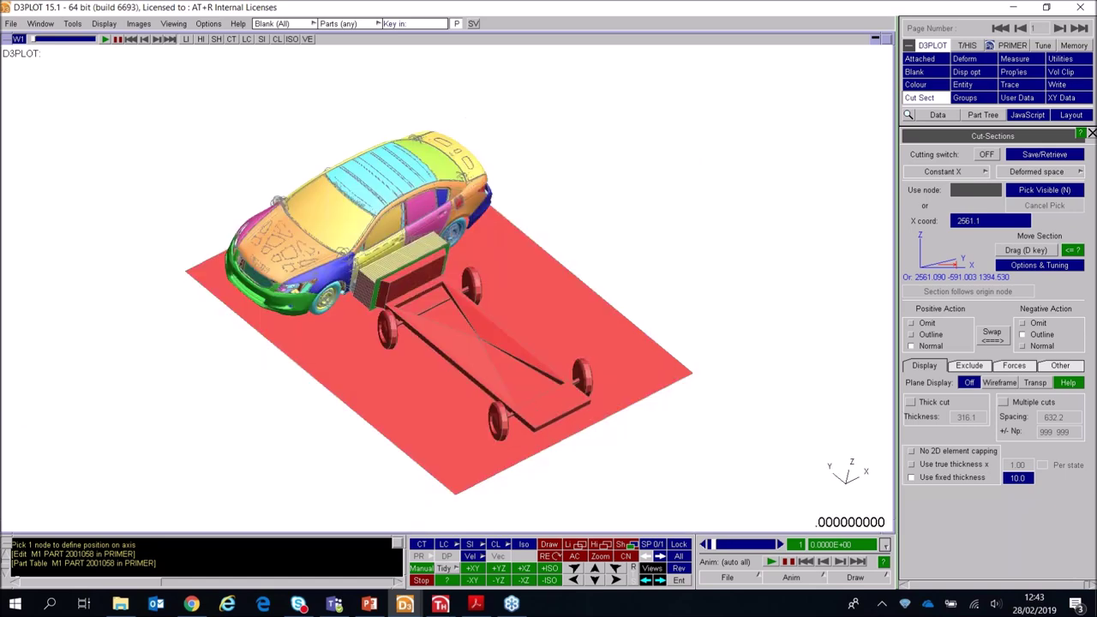
key("d")
Step: Switch to the T/HIS door energy plot, inspect the curve's PRIMER editing options and minimise T/HIS
mouse_move(442, 605)
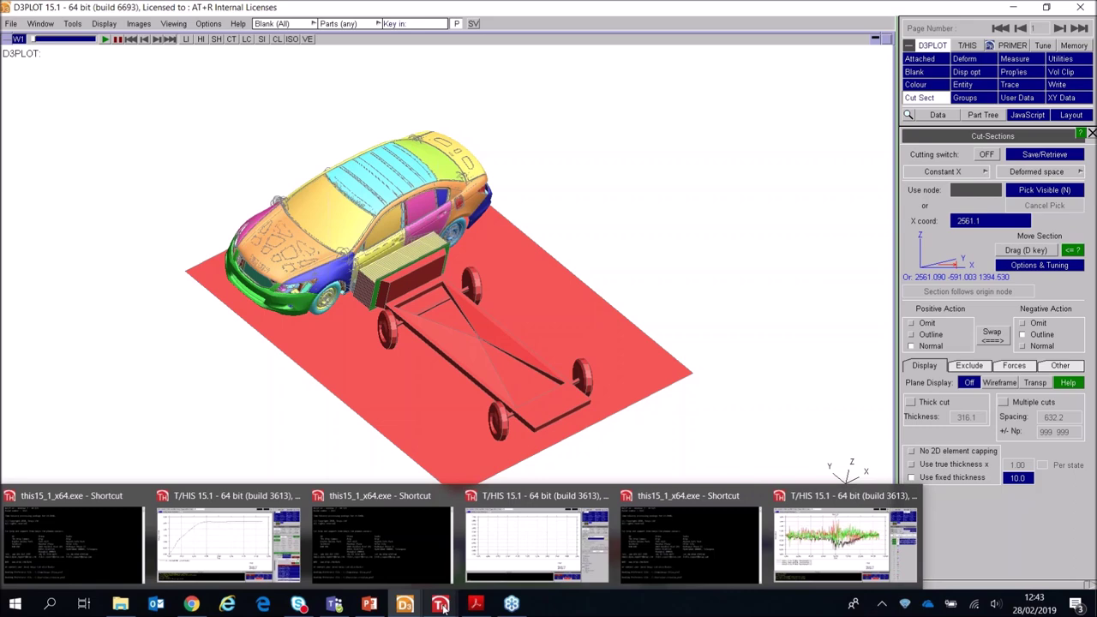
left_click(215, 546)
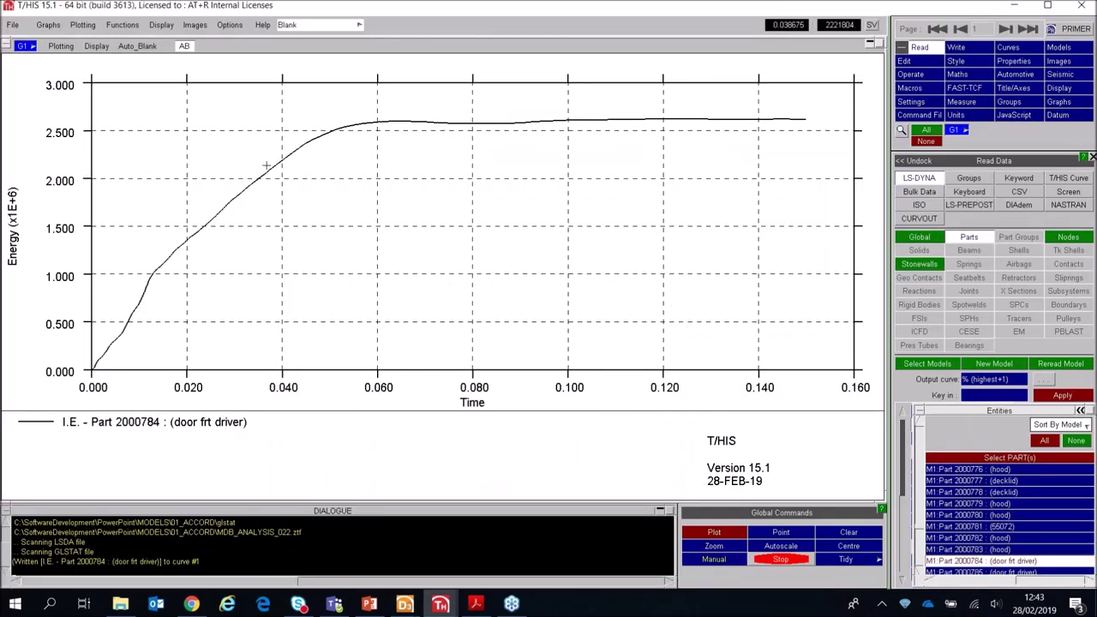
right_click(503, 124)
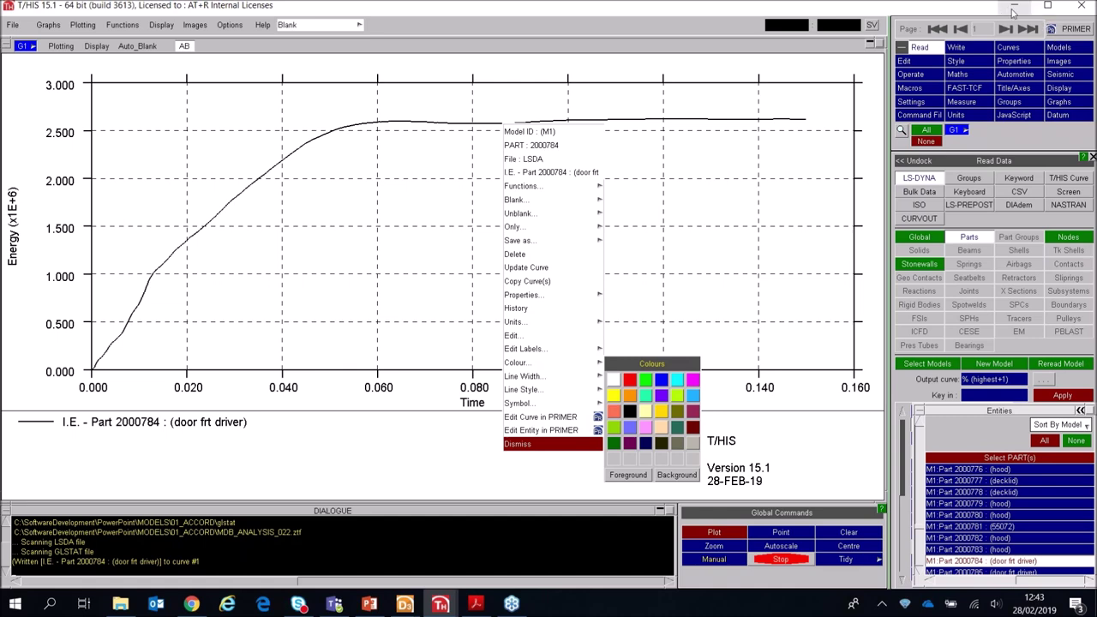
left_click(1014, 10)
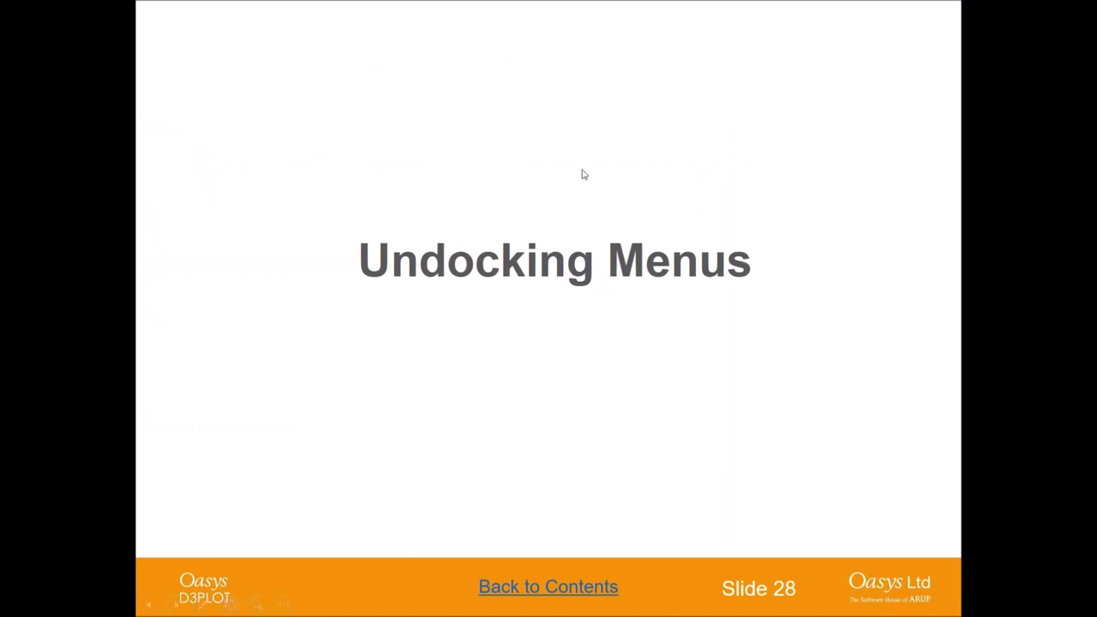
left_click(598, 275)
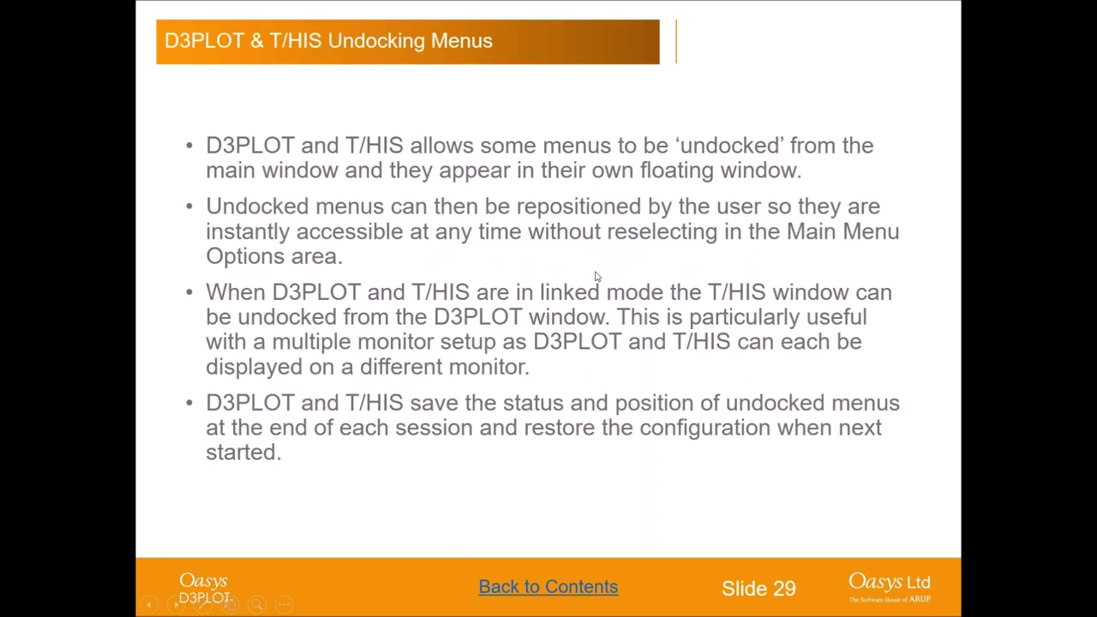
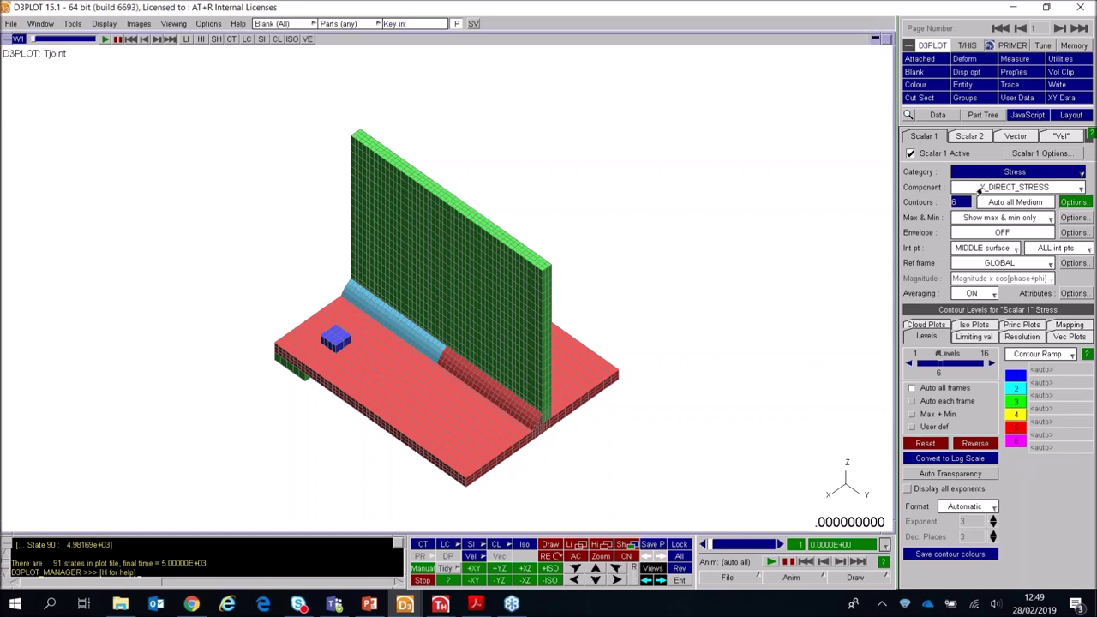
Step: Contour the T-joint model by VON_MISES_STRESS at state 59 with averaging set to OFF
left_click(980, 188)
left_click(999, 315)
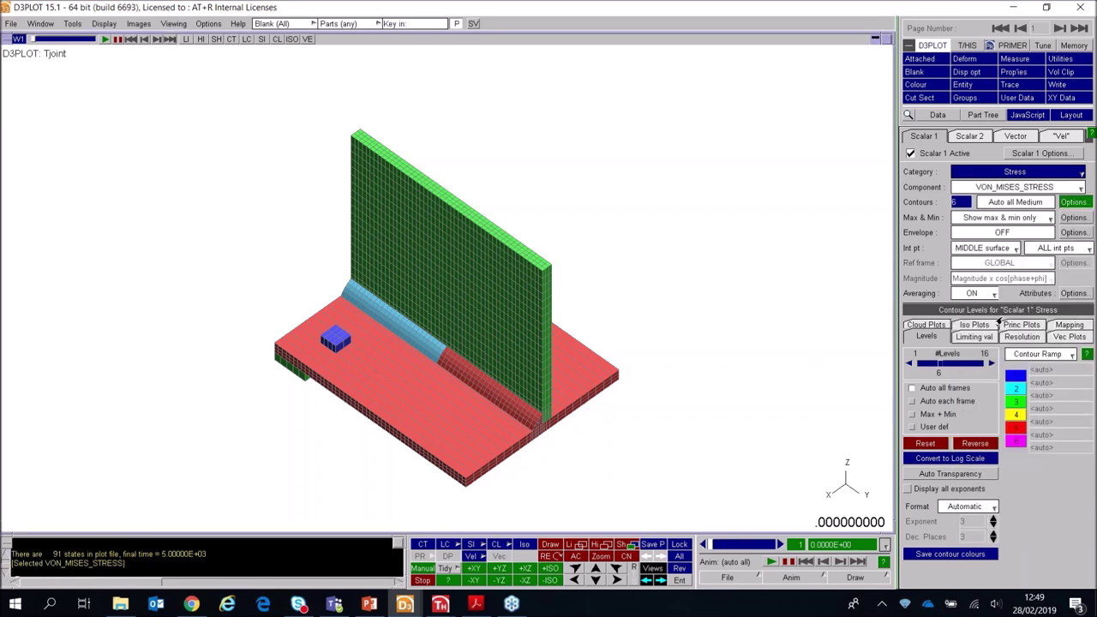
left_click(749, 550)
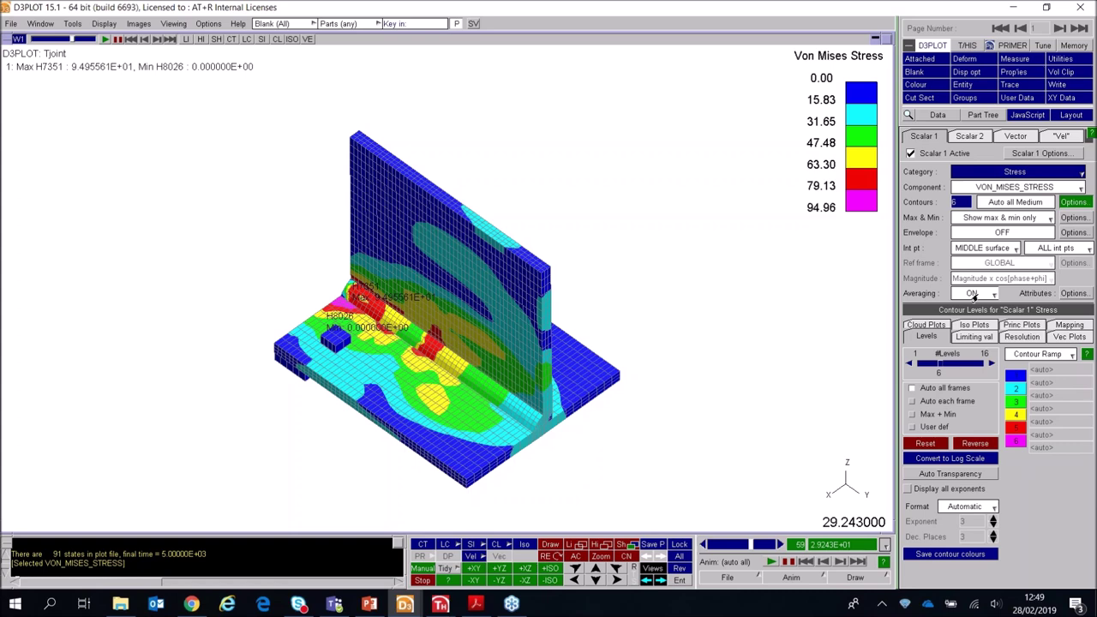
left_click(973, 294)
left_click(986, 320)
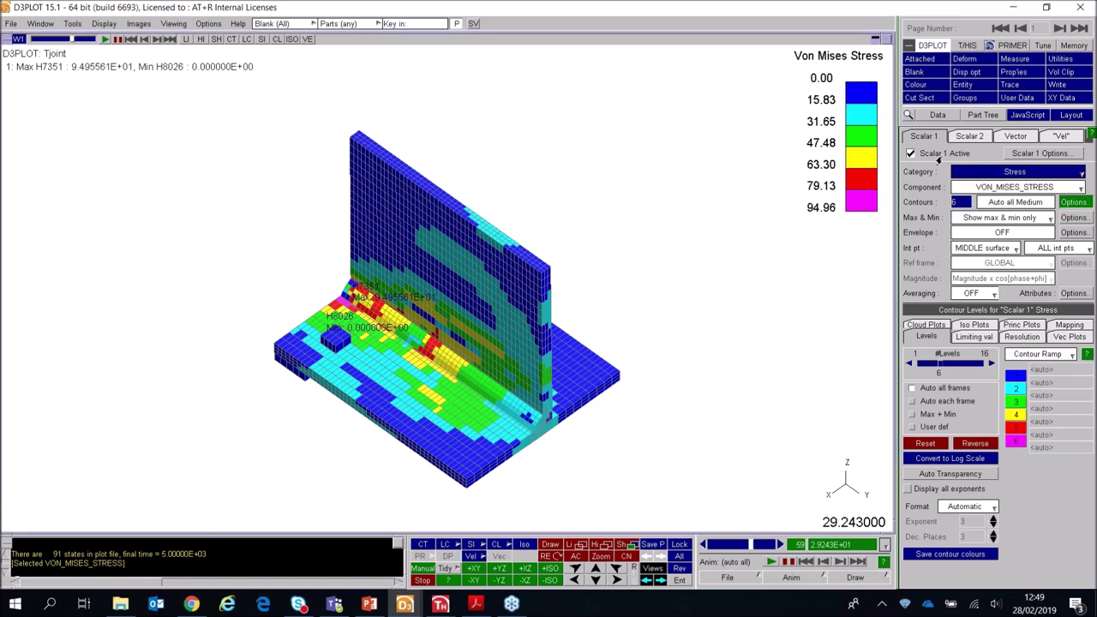
Step: Start a new user data component of type So/Sh Scalar and name it Utilisation
left_click(1019, 98)
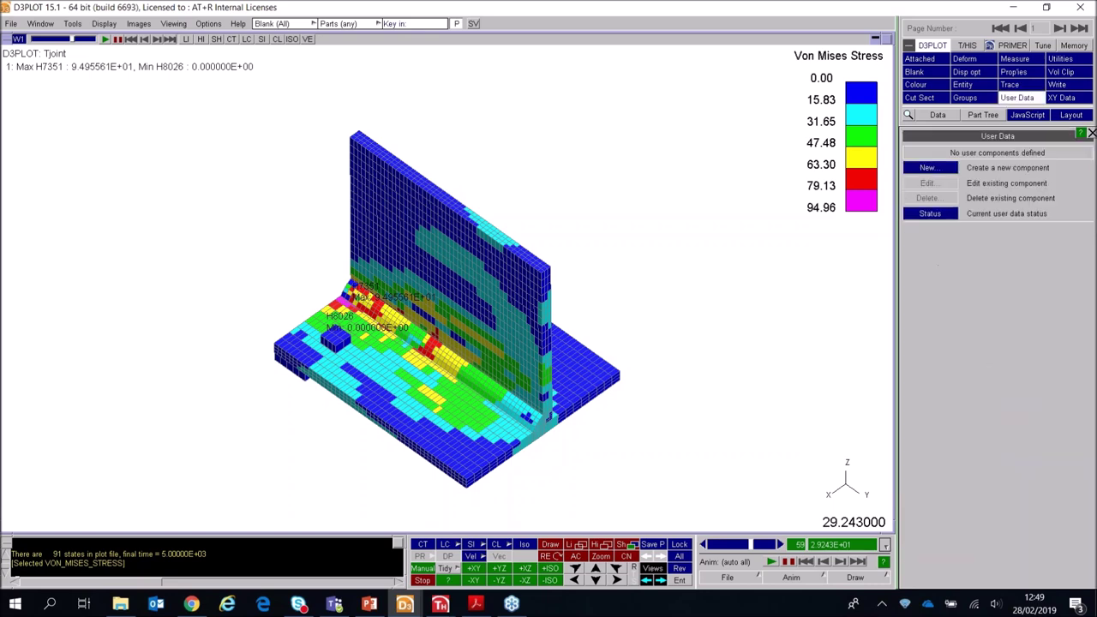
left_click(947, 169)
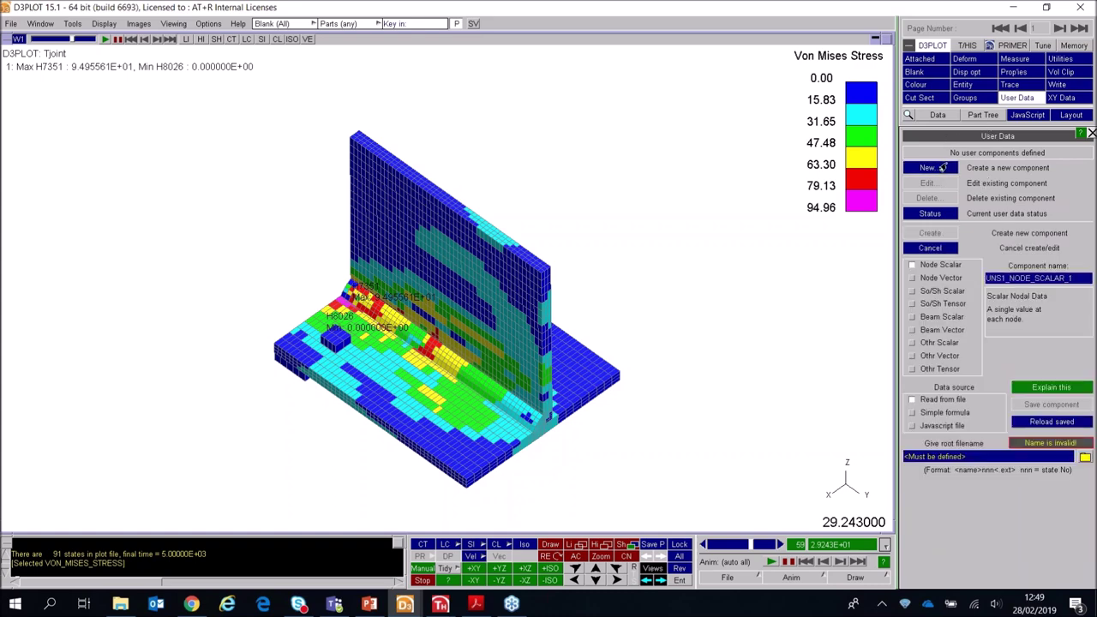
left_click(911, 292)
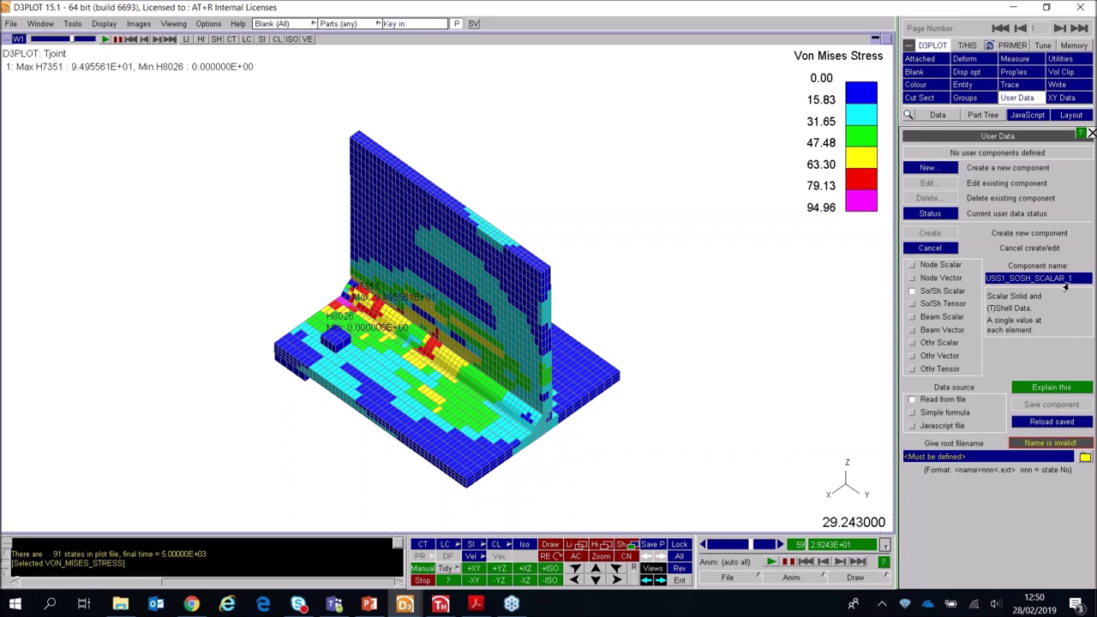
left_click_drag(1074, 284, 979, 291)
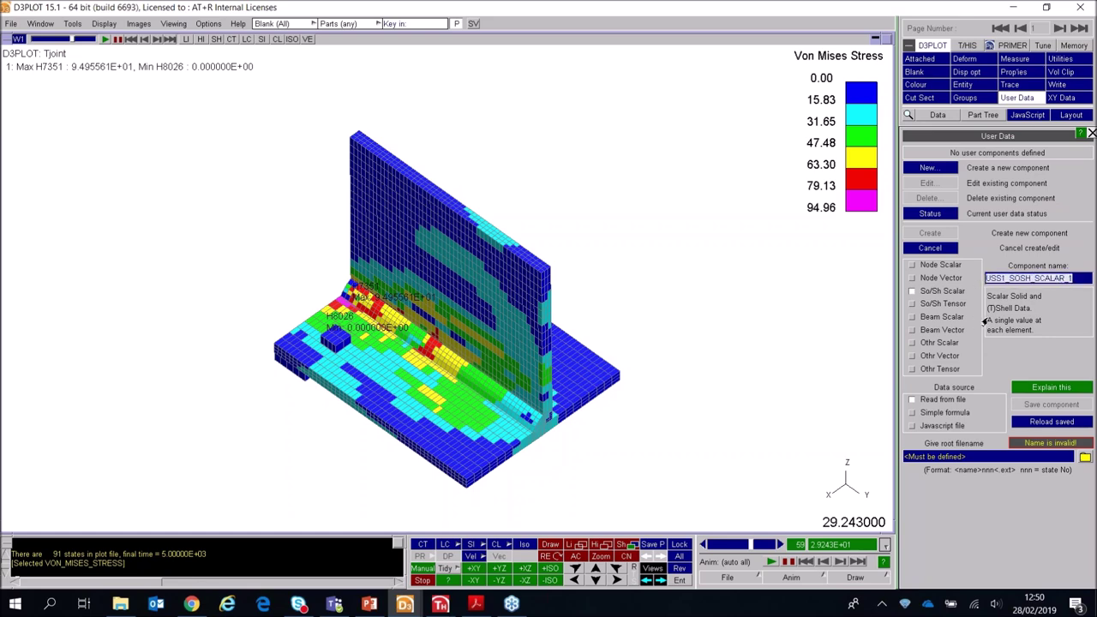
type("Utilisation")
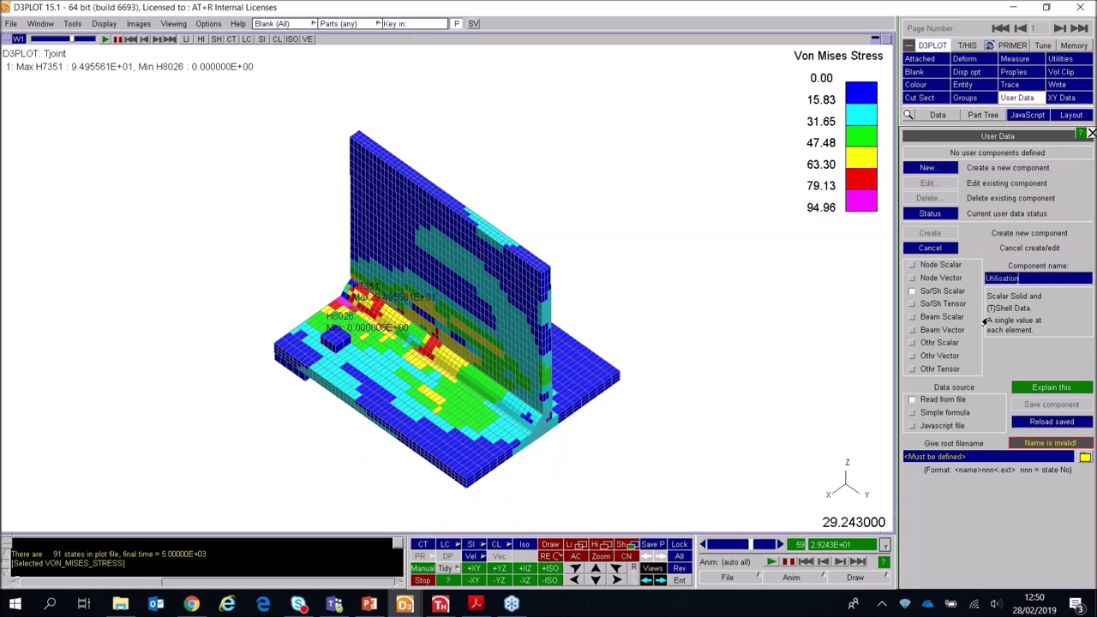
key("Return")
Step: Define the Utilisation component with the simple formula svon / 275 and create it
left_click(913, 413)
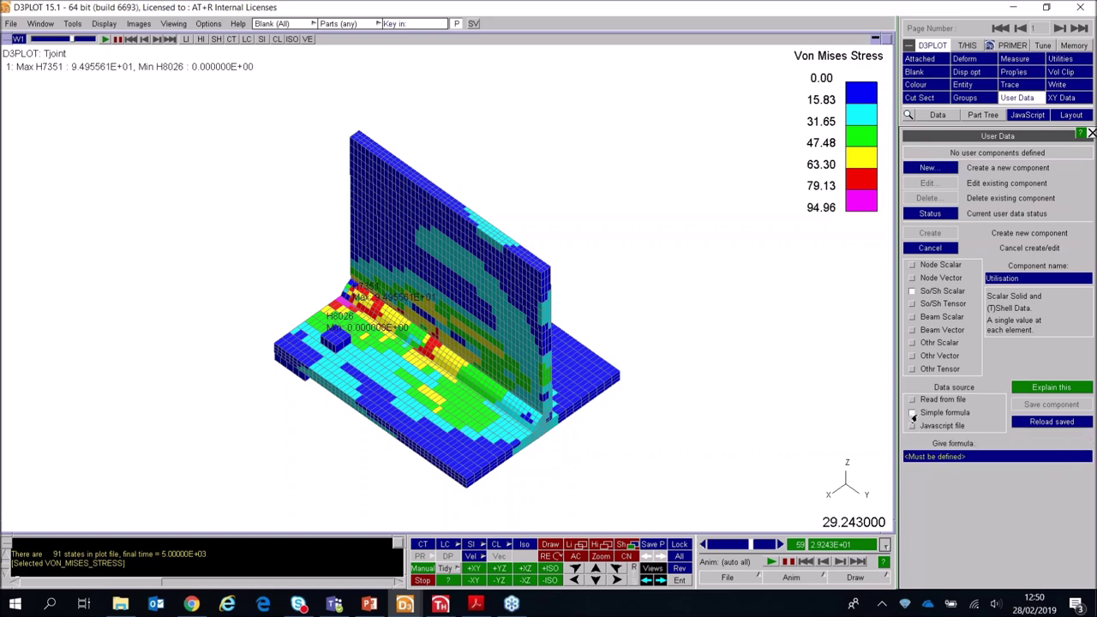
left_click(983, 457)
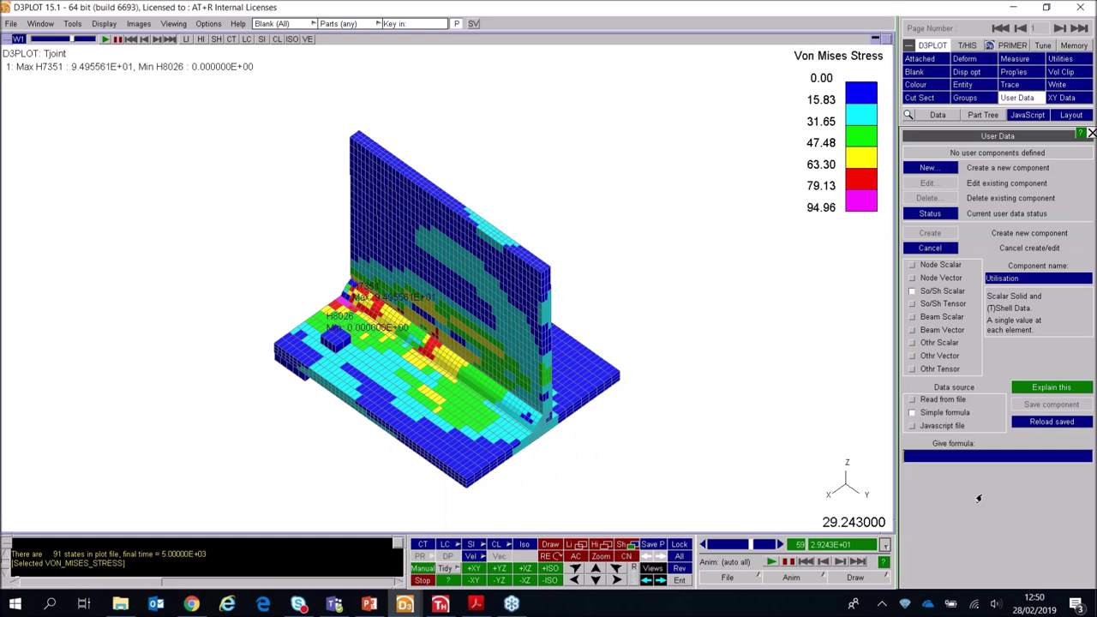
type("svon /")
type("275")
key("Return")
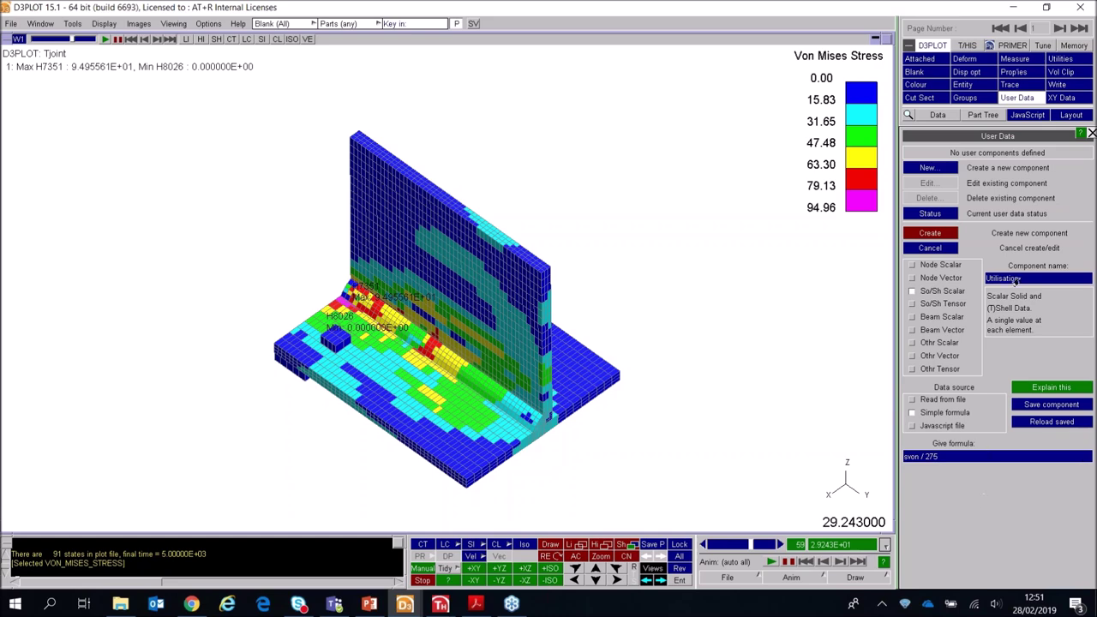
left_click(931, 234)
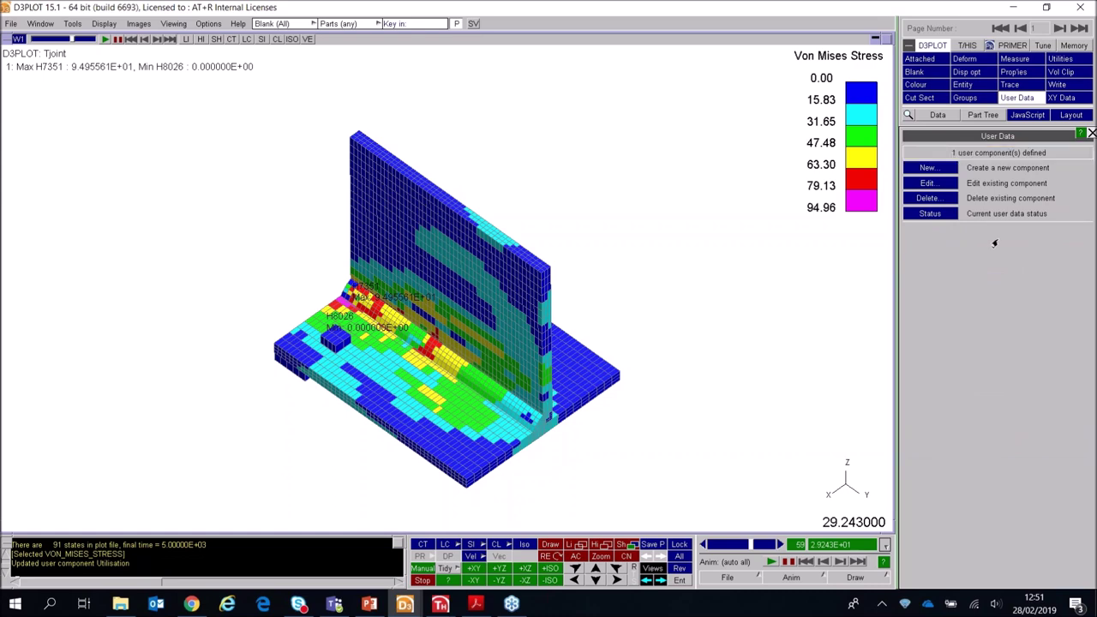
Step: Change the contoured data component to the user-defined Utilisation scalar
left_click(1045, 167)
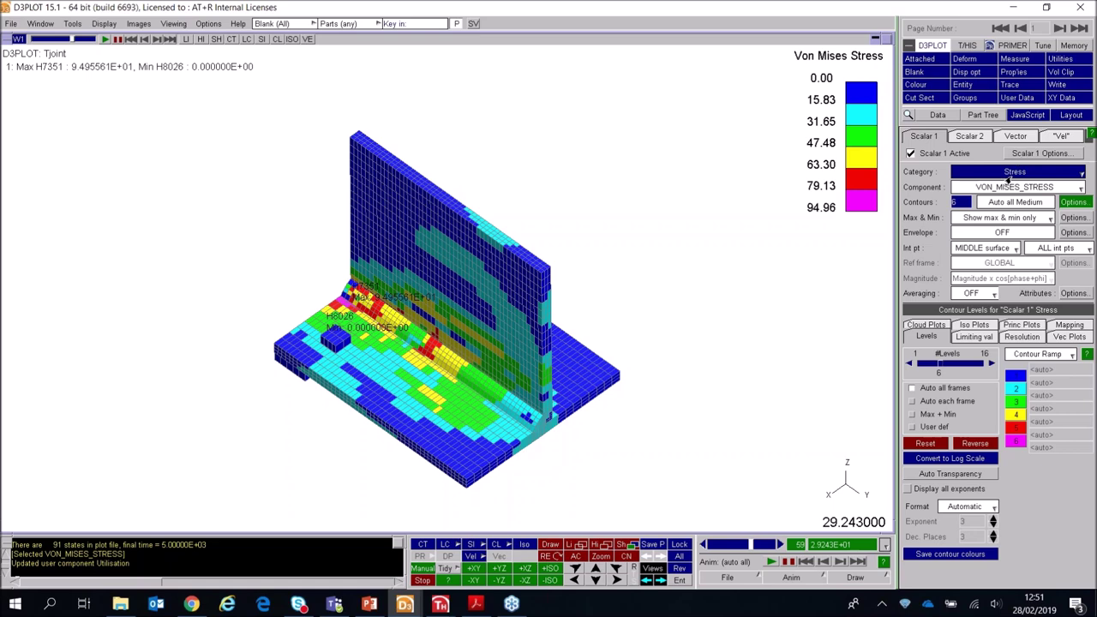
left_click(1013, 176)
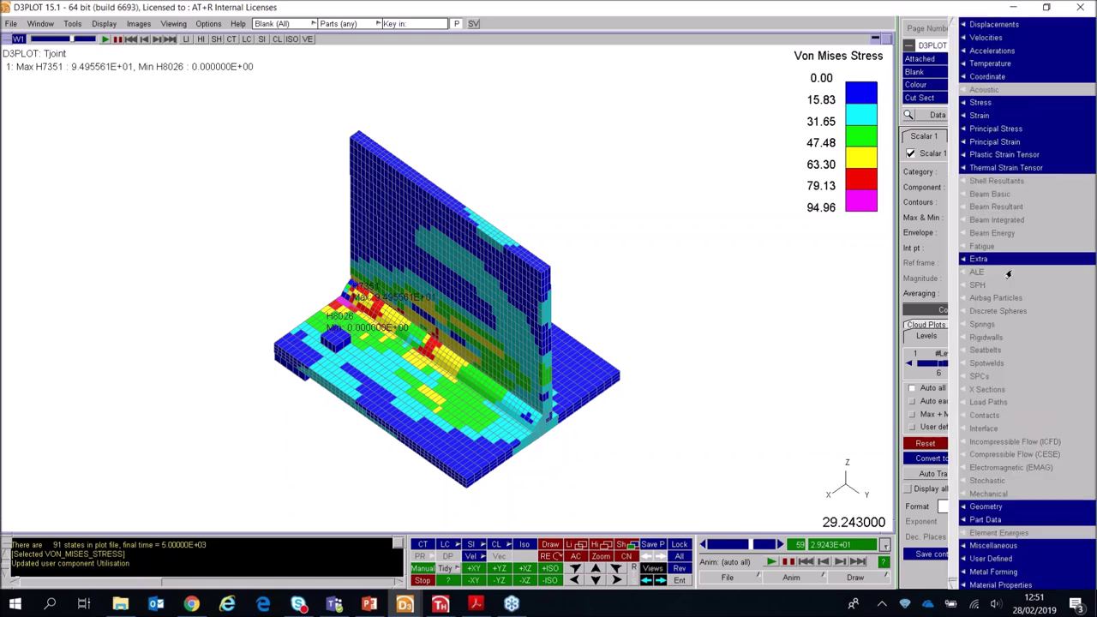
mouse_move(1004, 569)
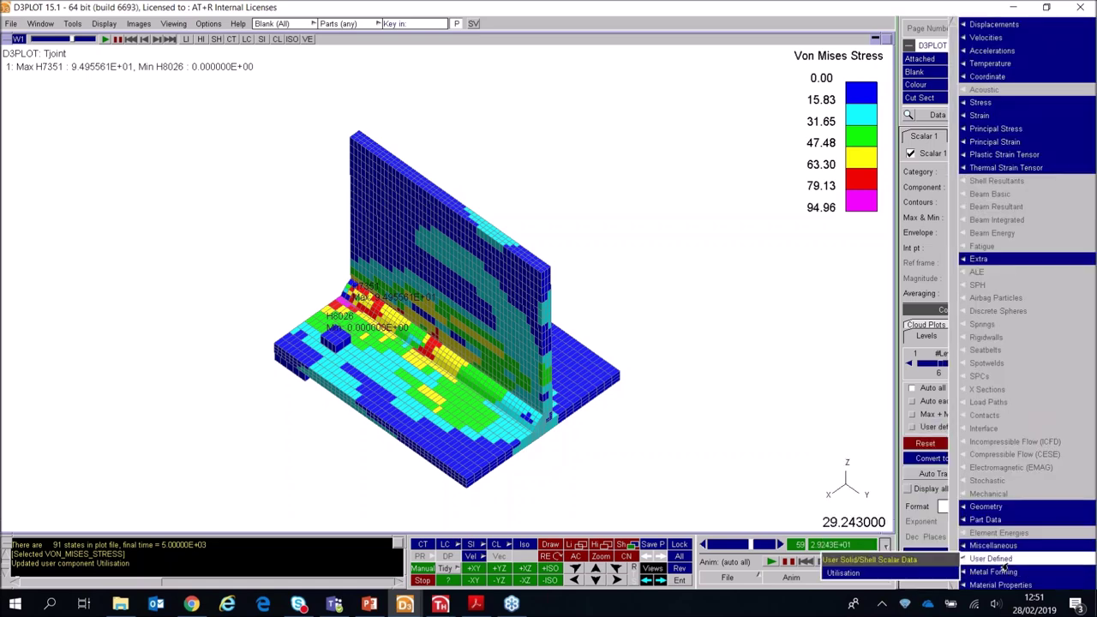
left_click(844, 572)
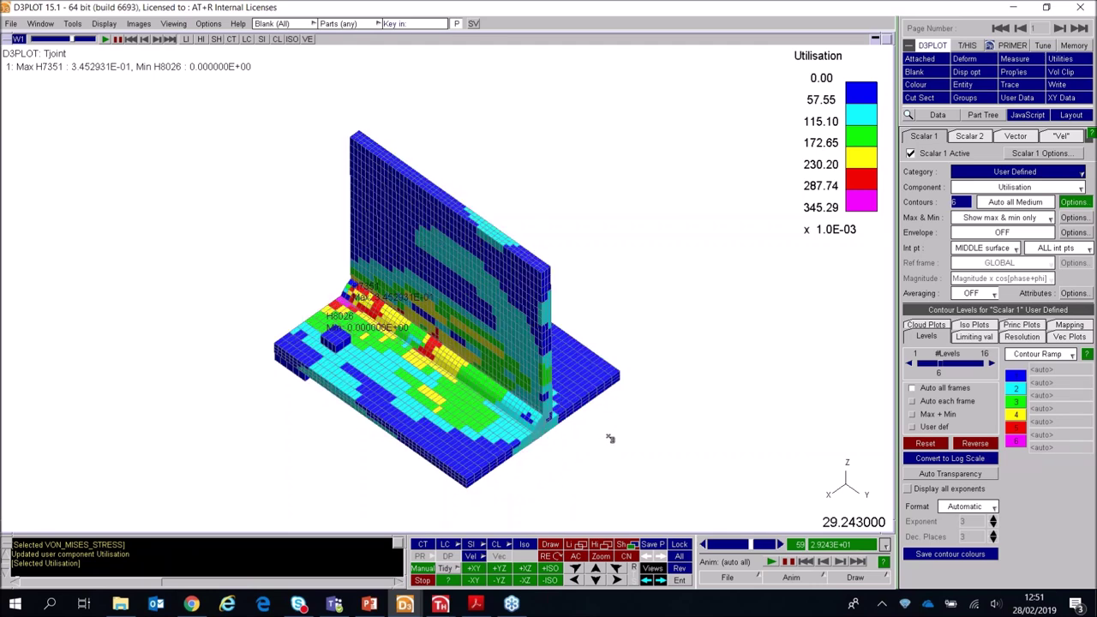
Step: Limit the Utilisation contours to a lower bound of 0.2, showing the excluded elements as an outline
left_click_drag(449, 391, 355, 375)
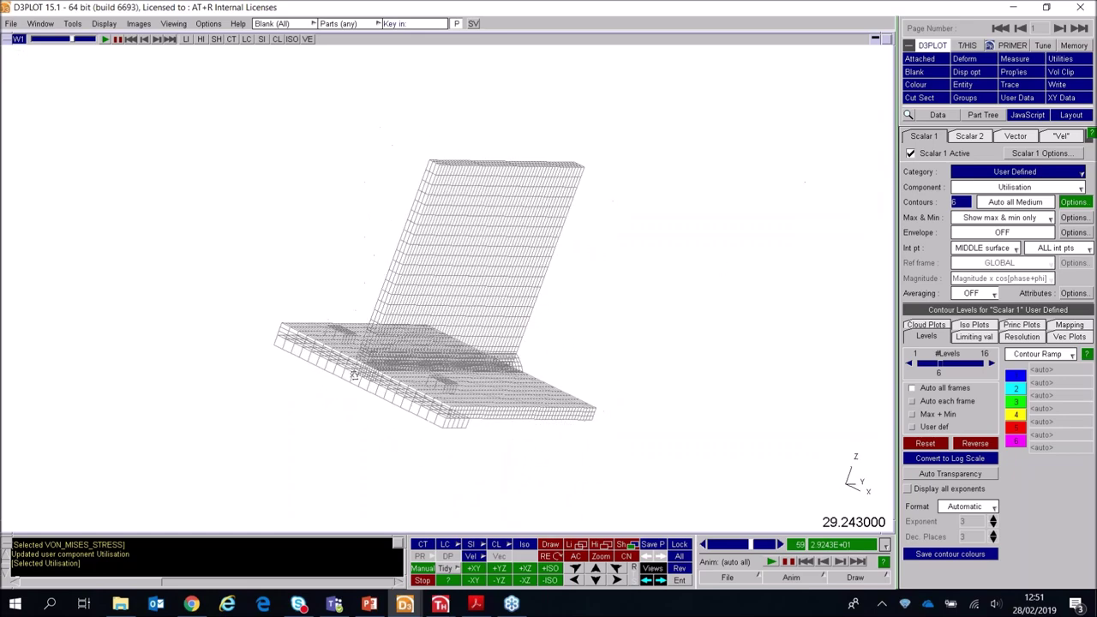
left_click_drag(735, 385, 703, 263)
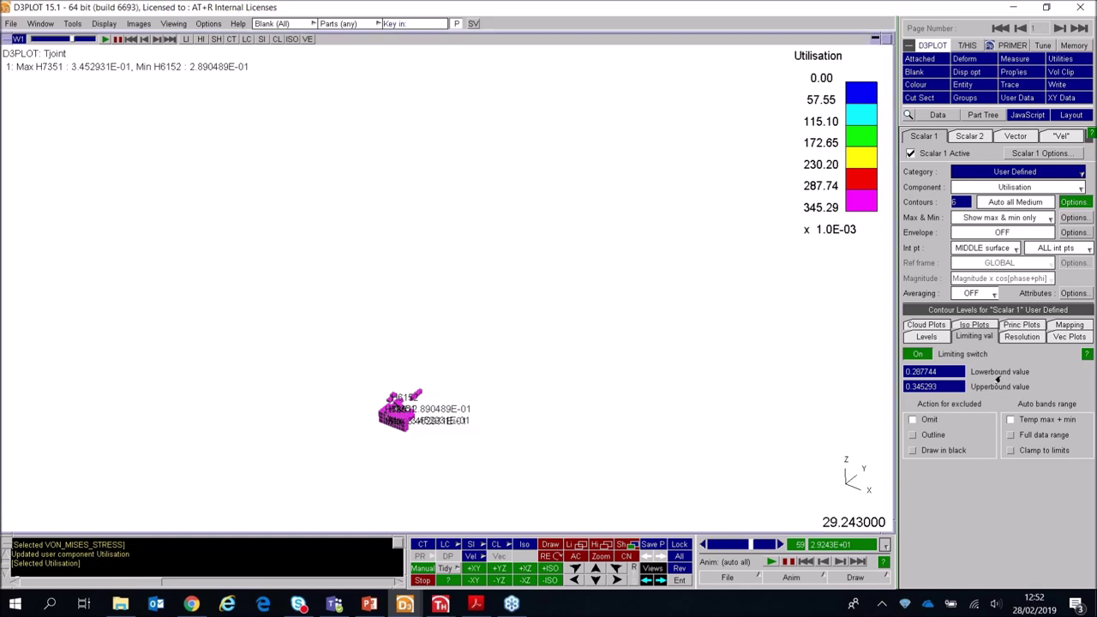
left_click(911, 435)
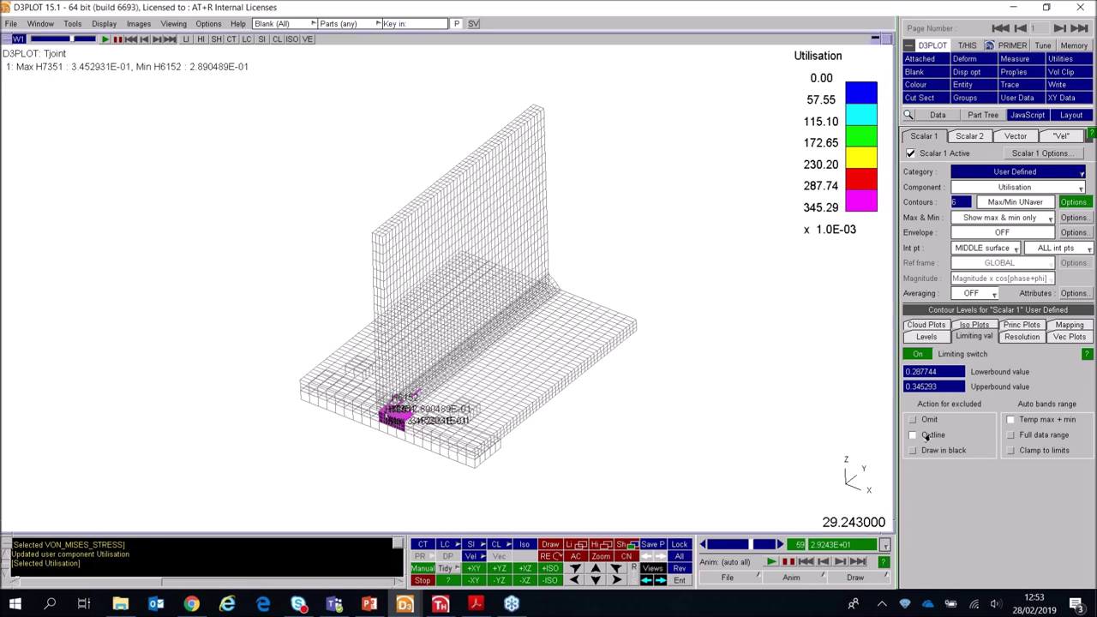
left_click_drag(949, 372, 900, 373)
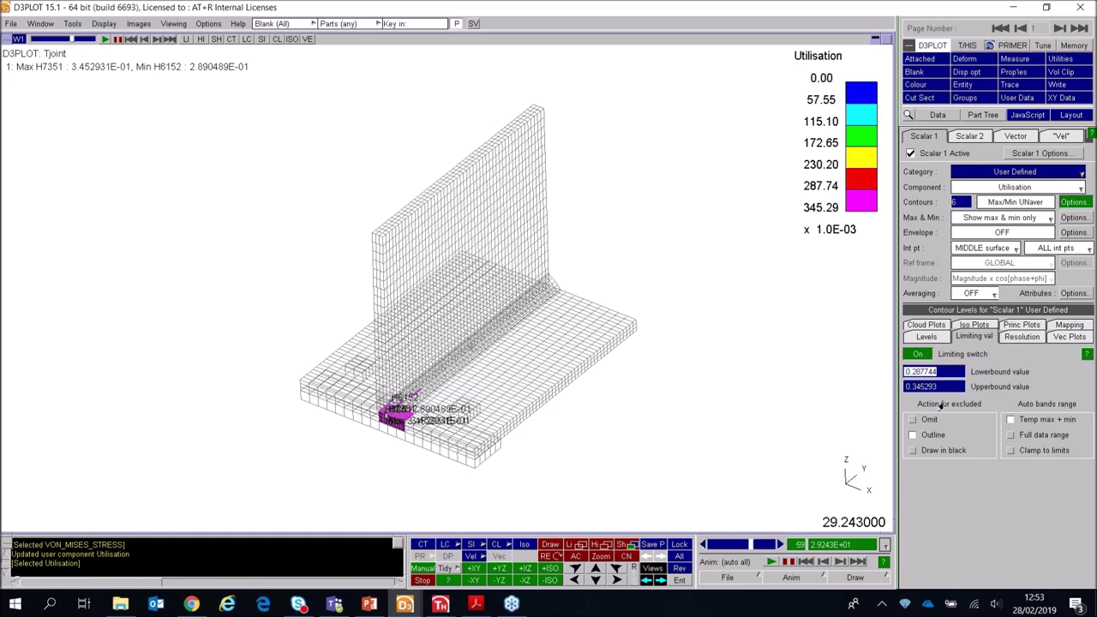
type("0.2")
key("Return")
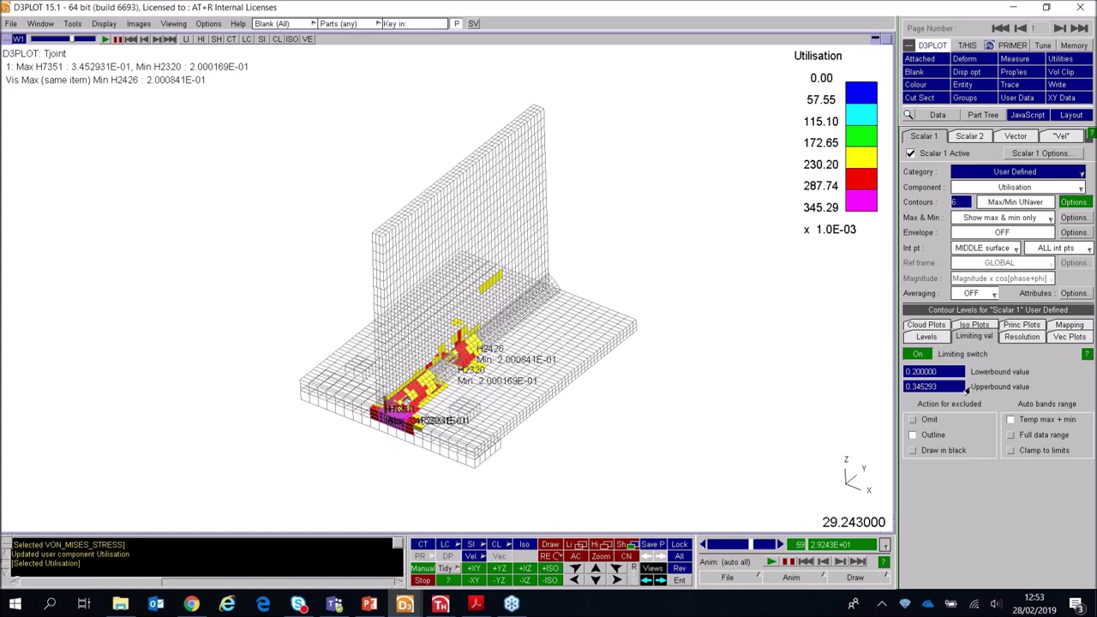
Step: Switch off the contour limits and activate auto transparency for the Utilisation plot in an isometric view
left_click(918, 354)
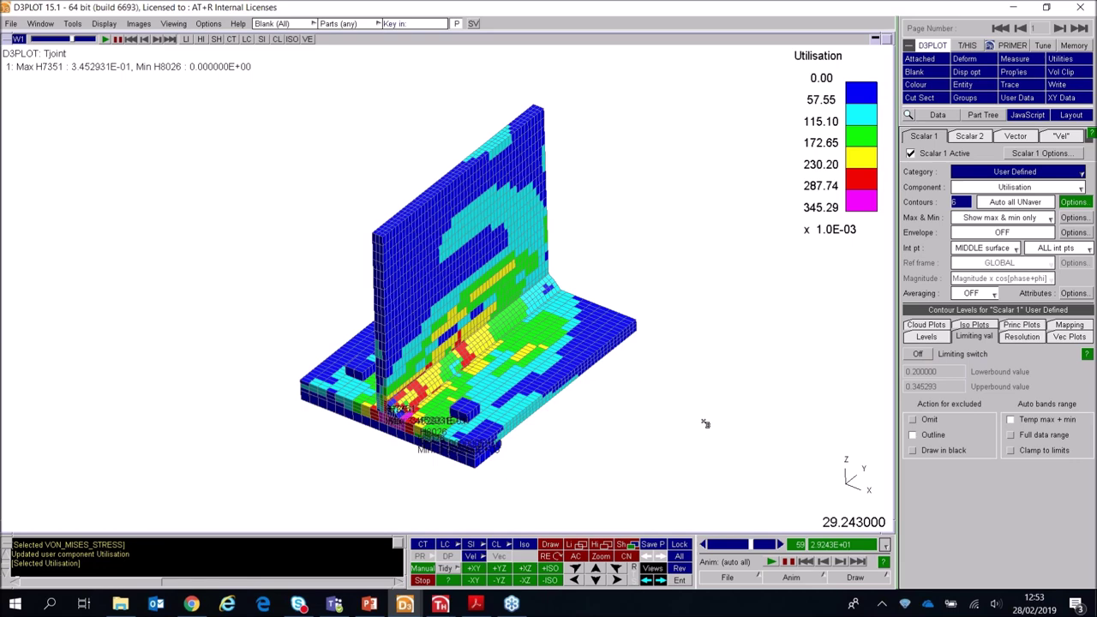
key("Left")
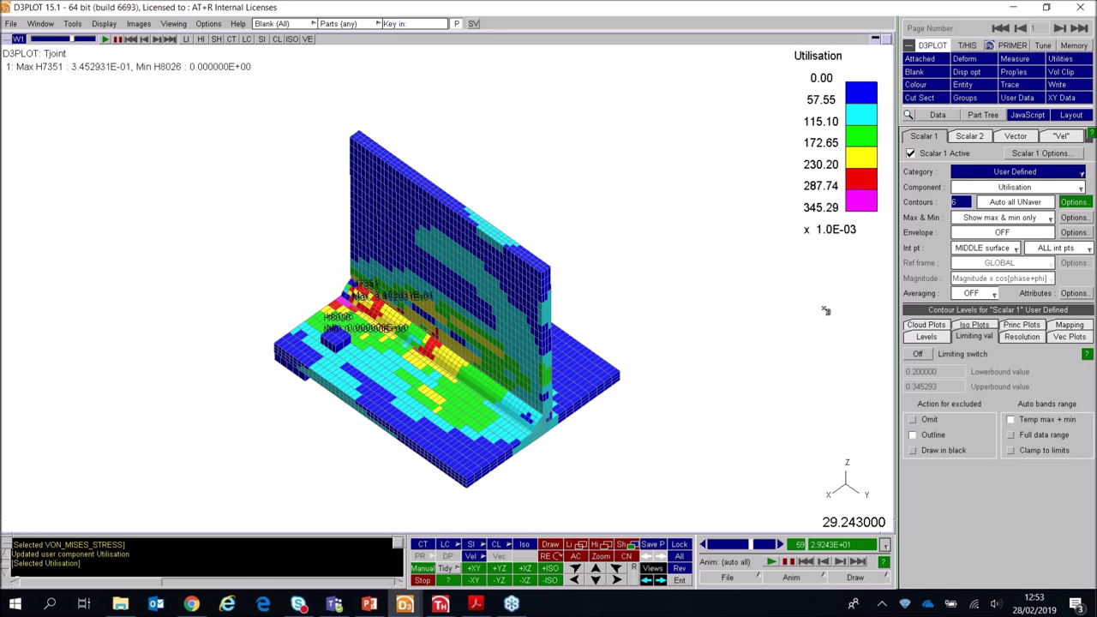
left_click(926, 337)
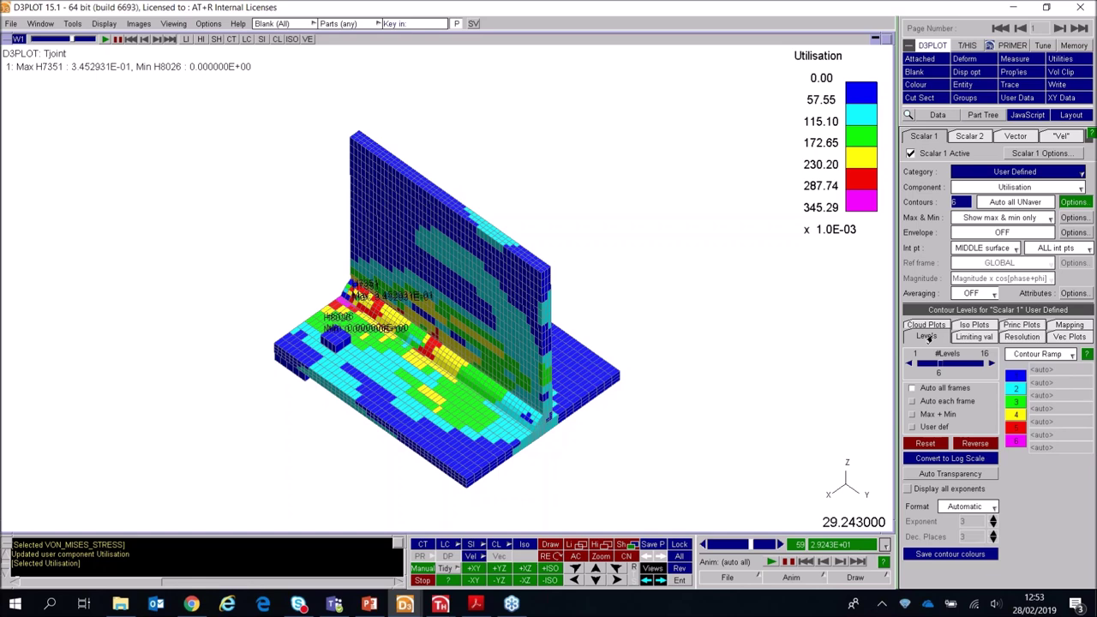
left_click(922, 474)
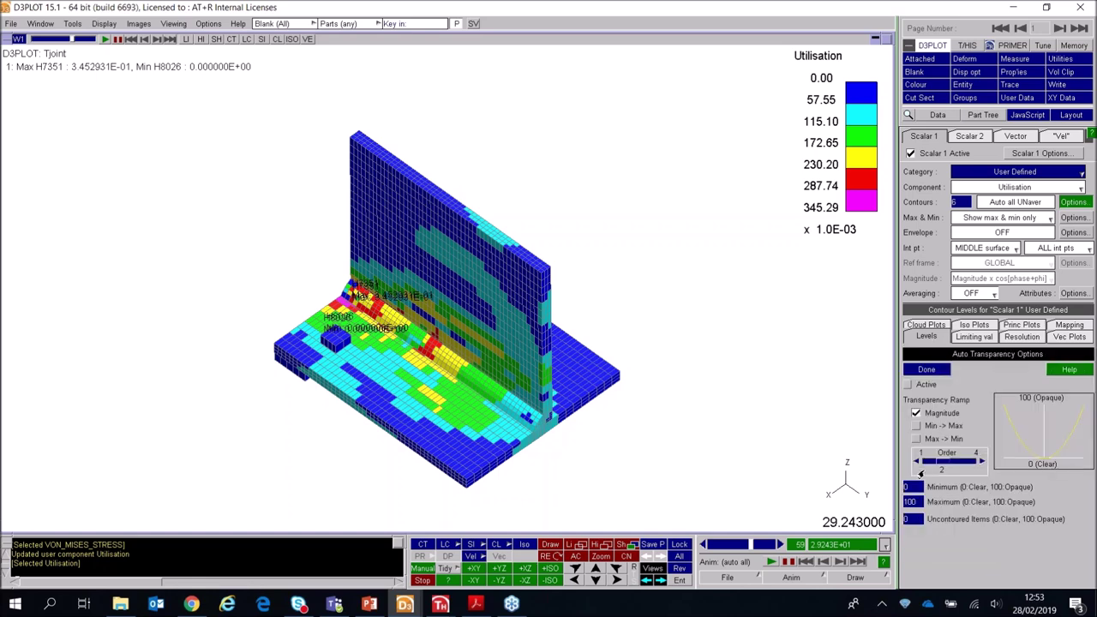
left_click(908, 384)
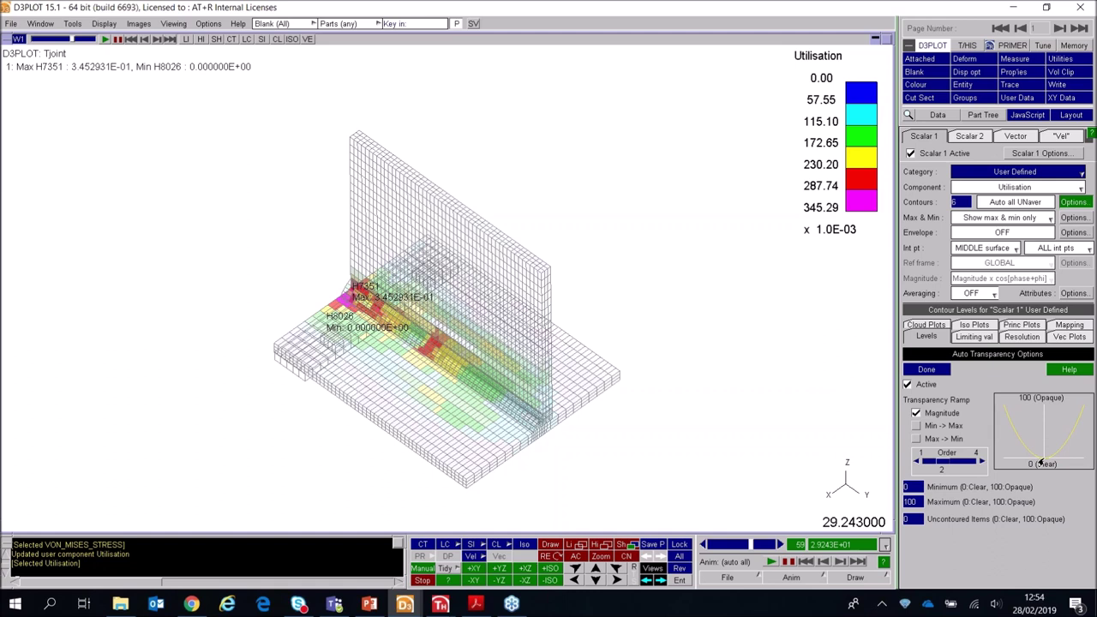
Step: Try the Min -> Max and Max -> Min transparency ramps, plus Magnitude with orders 1 and 4, and turn auto transparency off
left_click(915, 426)
left_click(915, 439)
left_click(915, 413)
left_click(926, 463)
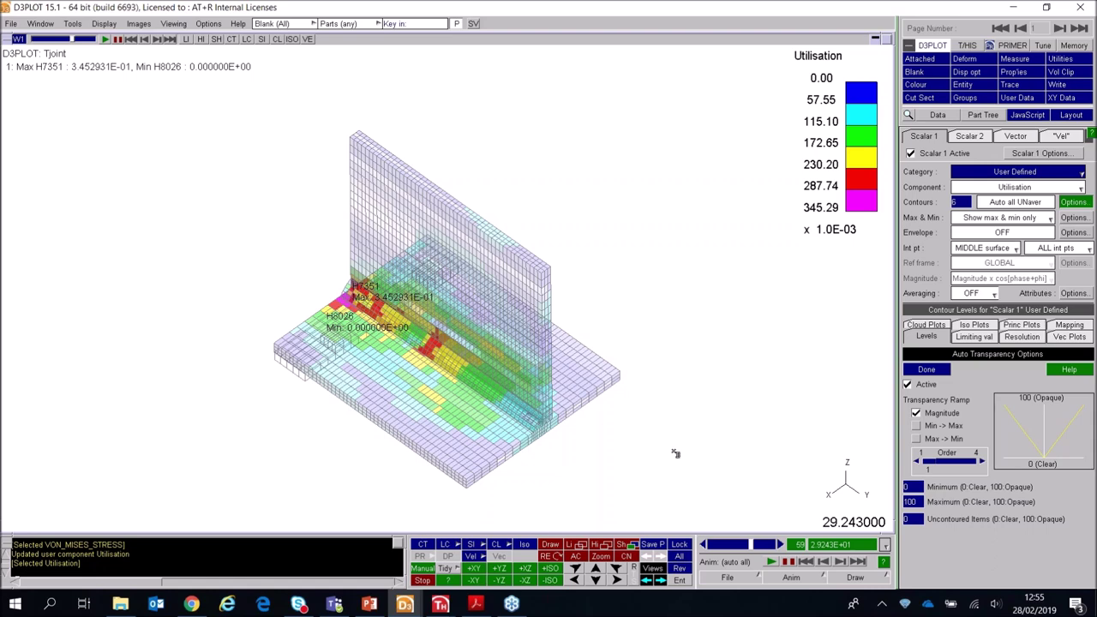
left_click_drag(952, 464, 973, 465)
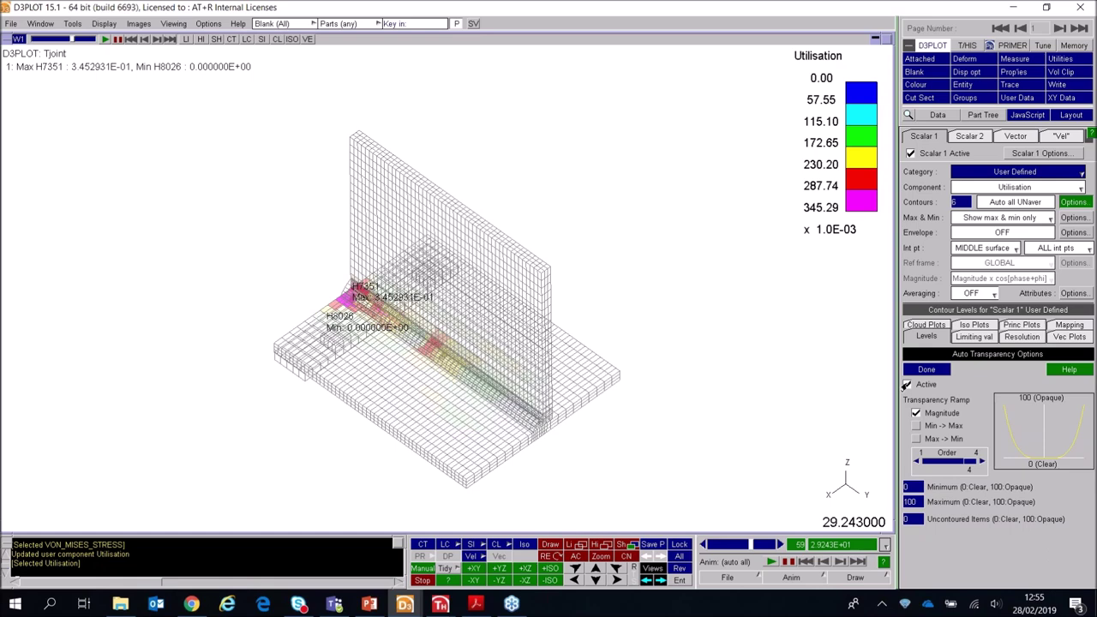
left_click(912, 372)
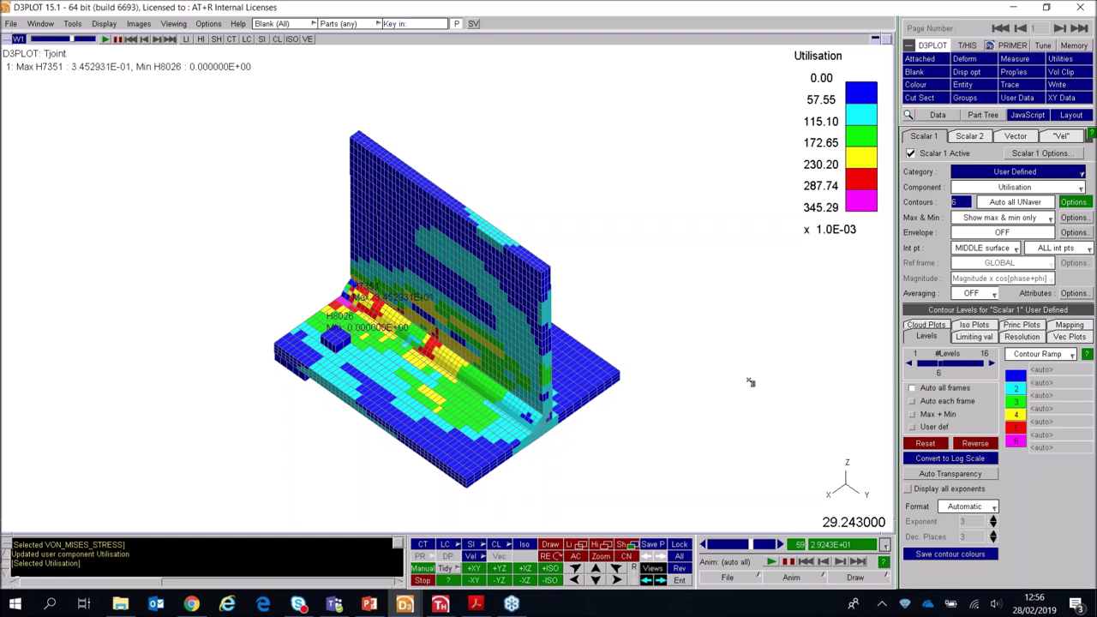
Step: Contour the T-joint by the Extra component SO7_SOLID_EXTRA_7 and redraw the shaded plot
left_click(1008, 173)
mouse_move(1008, 260)
left_click(858, 352)
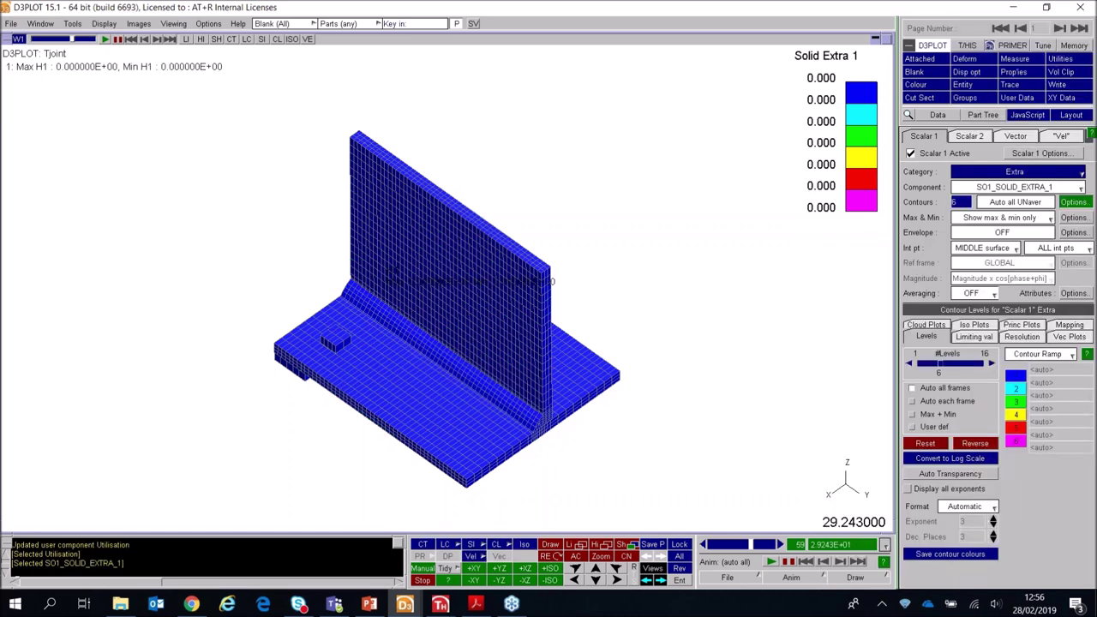
left_click(1005, 189)
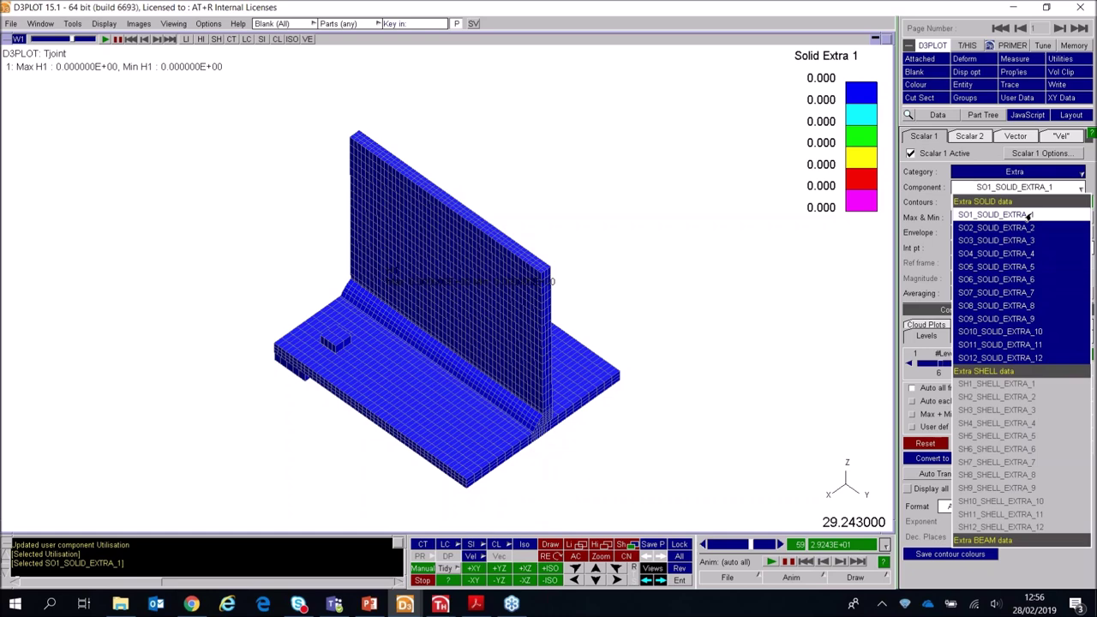
left_click(1001, 292)
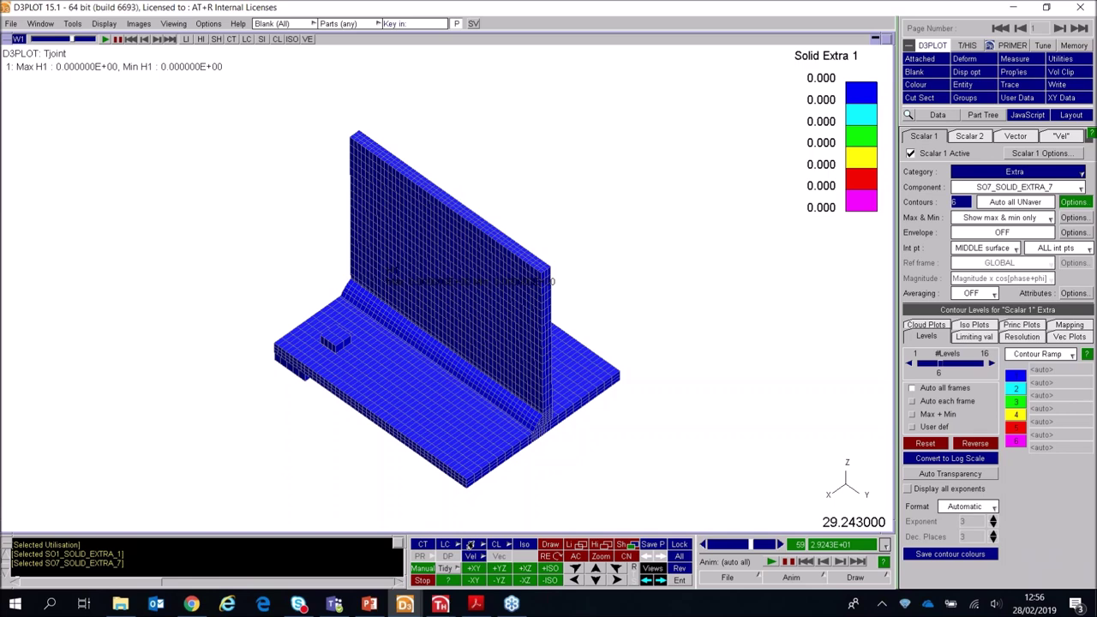
left_click(470, 545)
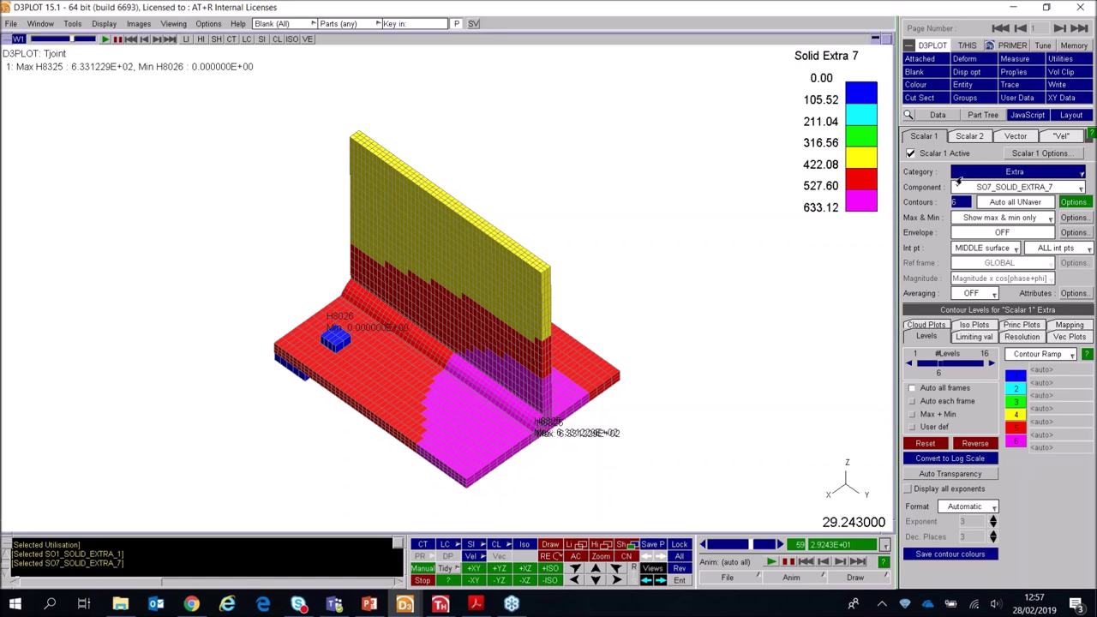
Step: Change the contoured data to the MAT_270 material property SO_TEMPERATURE_LAST
left_click(978, 174)
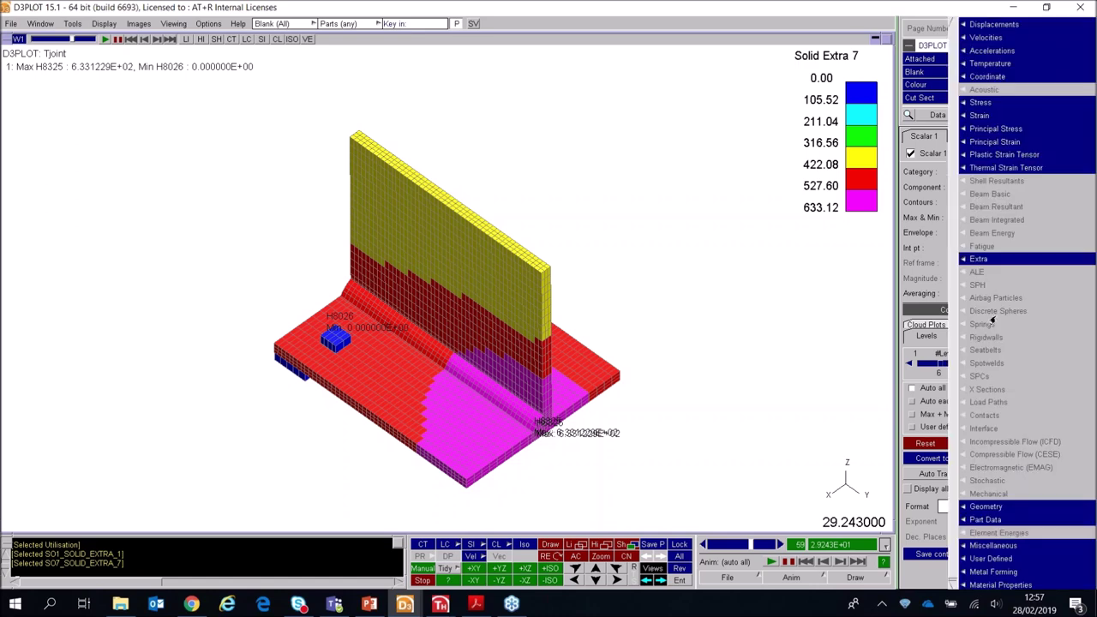
mouse_move(1017, 584)
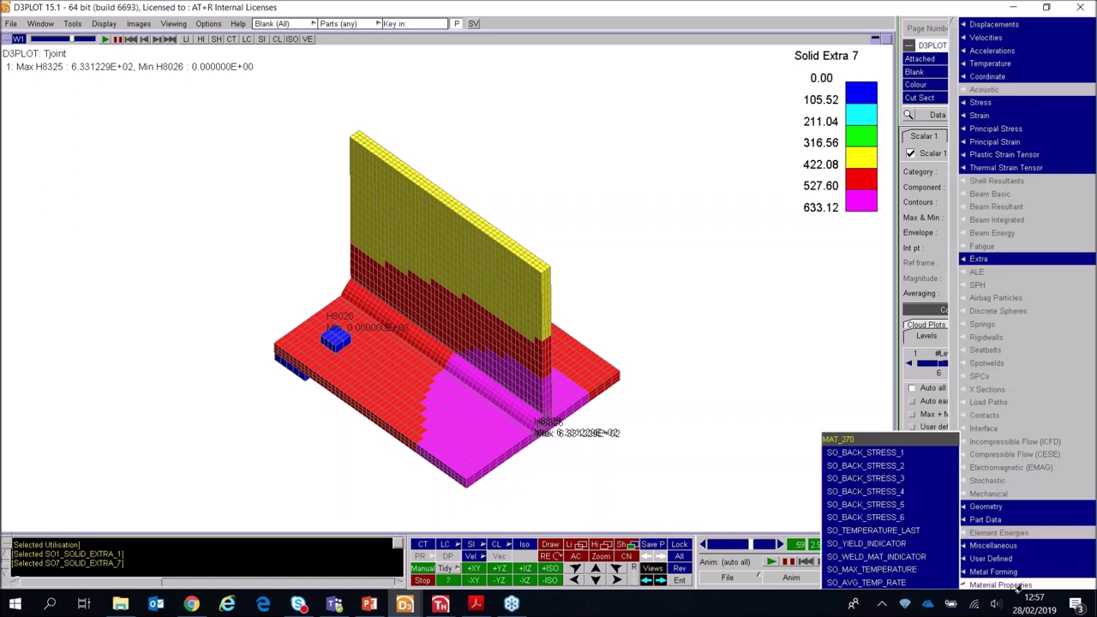
left_click(865, 452)
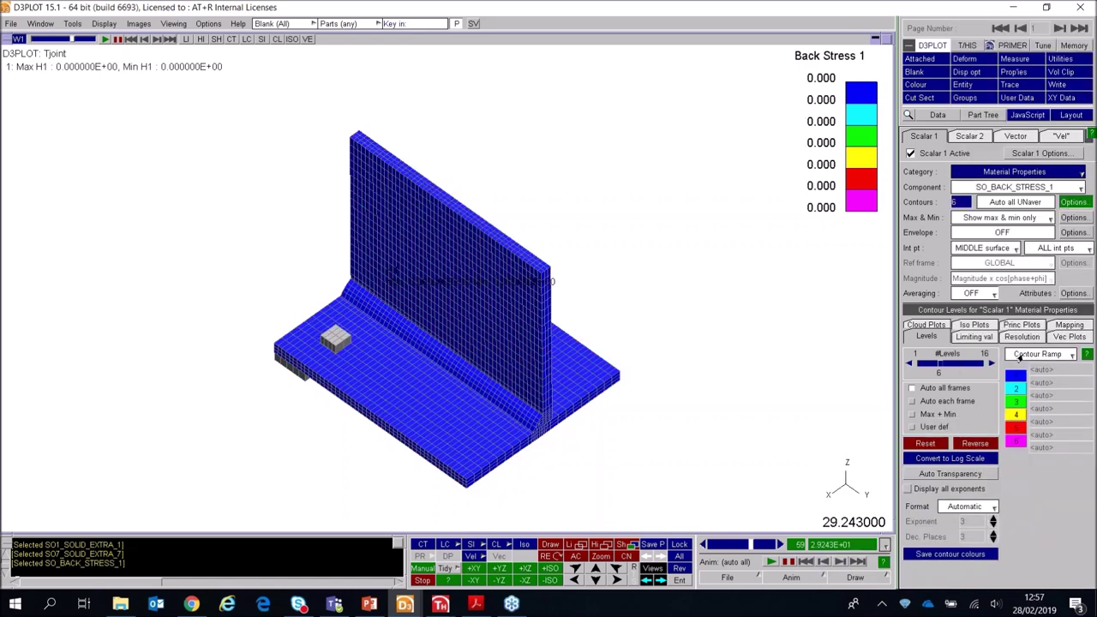
left_click(1003, 187)
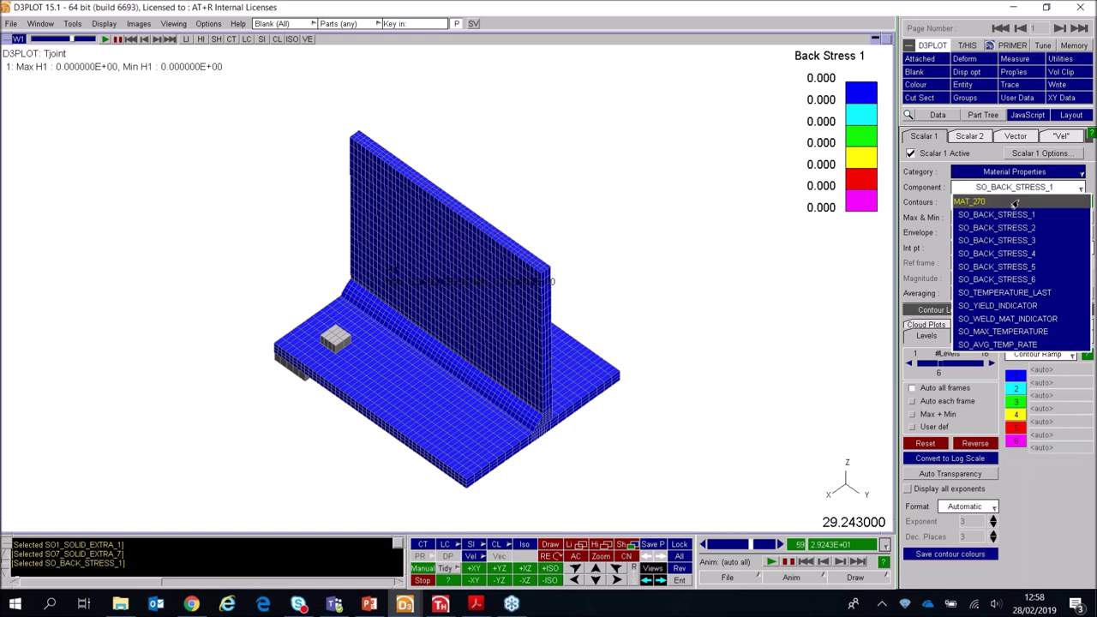
left_click(1005, 292)
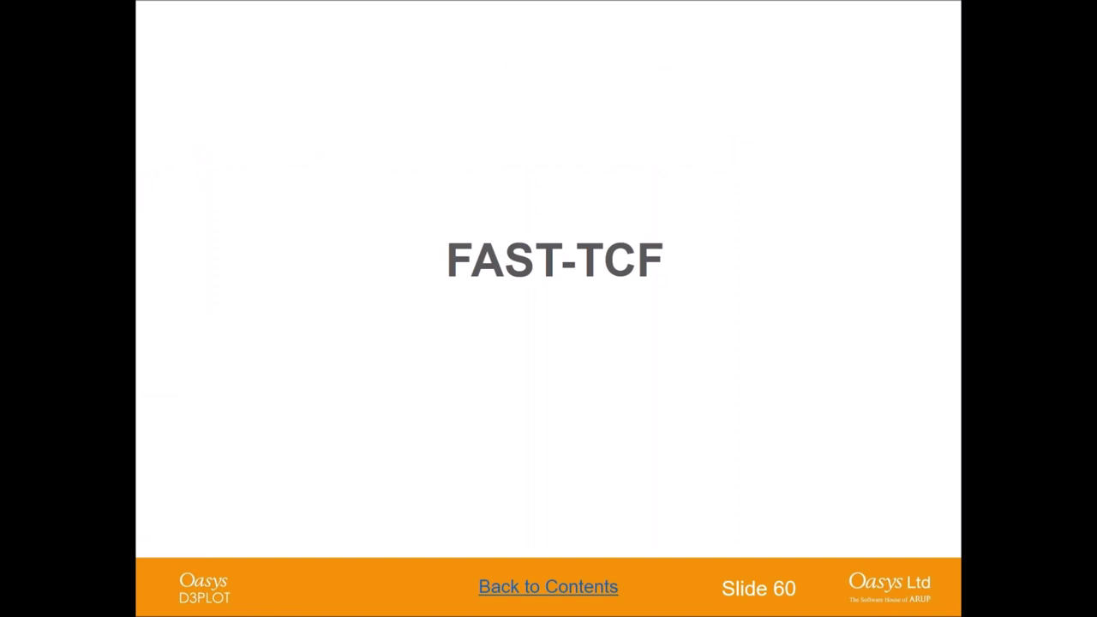
left_click(652, 326)
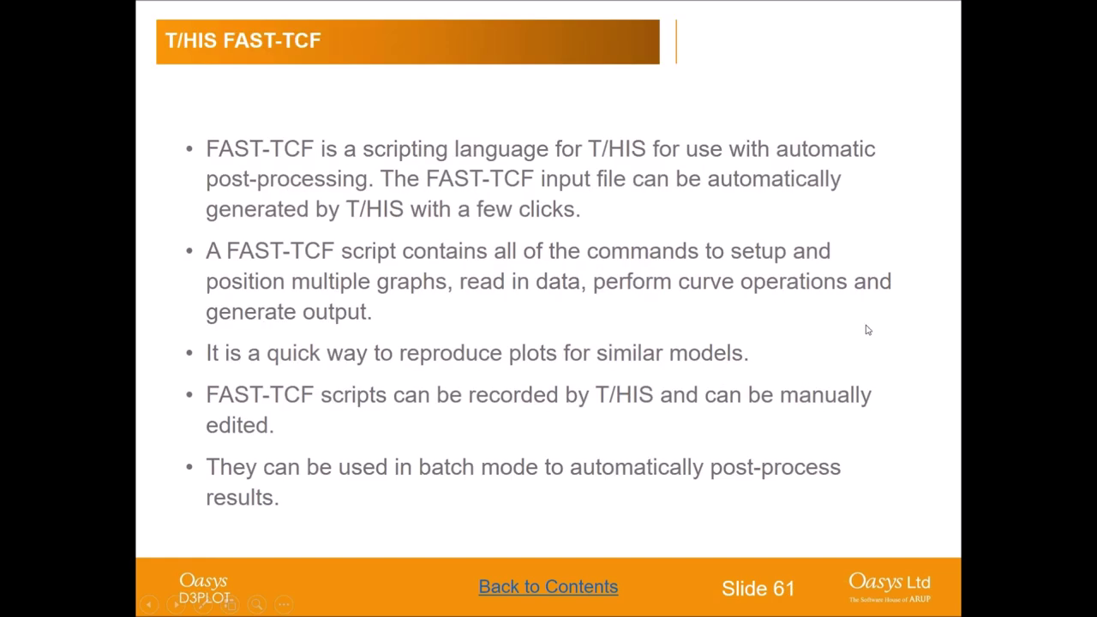
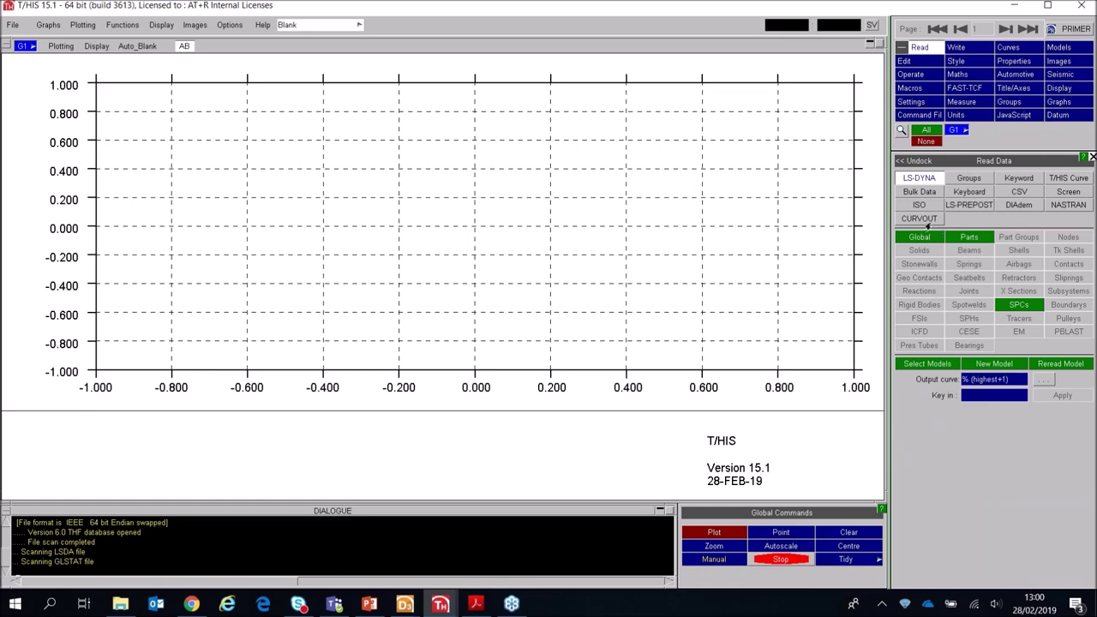
Step: In T/HIS, read the global internal energy (IE) curve for the whole crank model
left_click(920, 240)
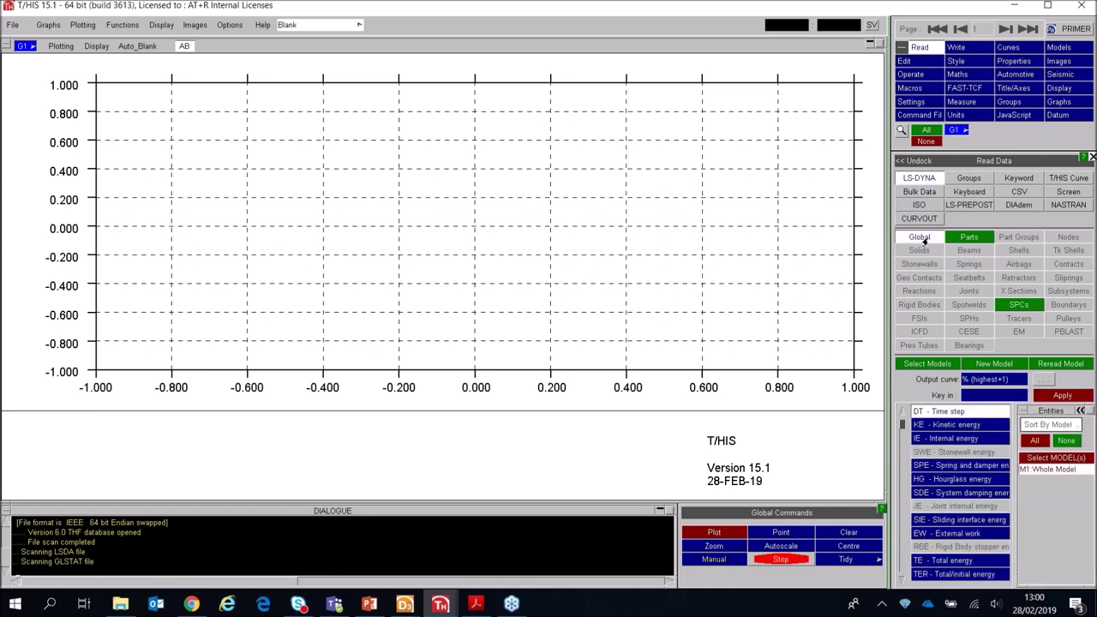
left_click(950, 440)
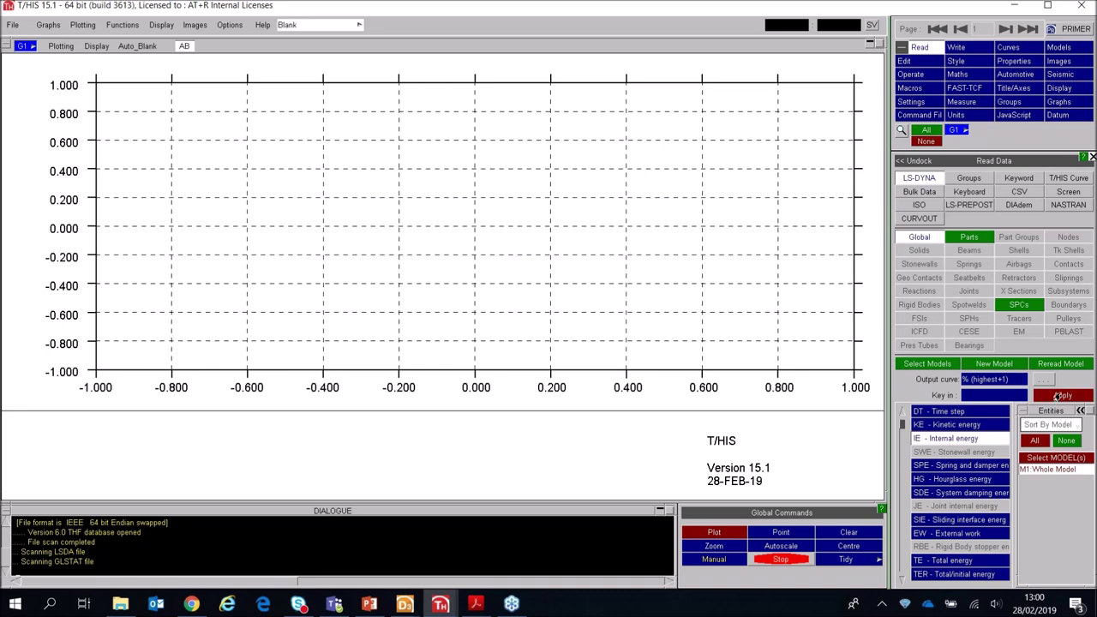
left_click(1059, 395)
Step: Read the SPC X force (FX) curves for all nodes of the crank model
left_click(1020, 305)
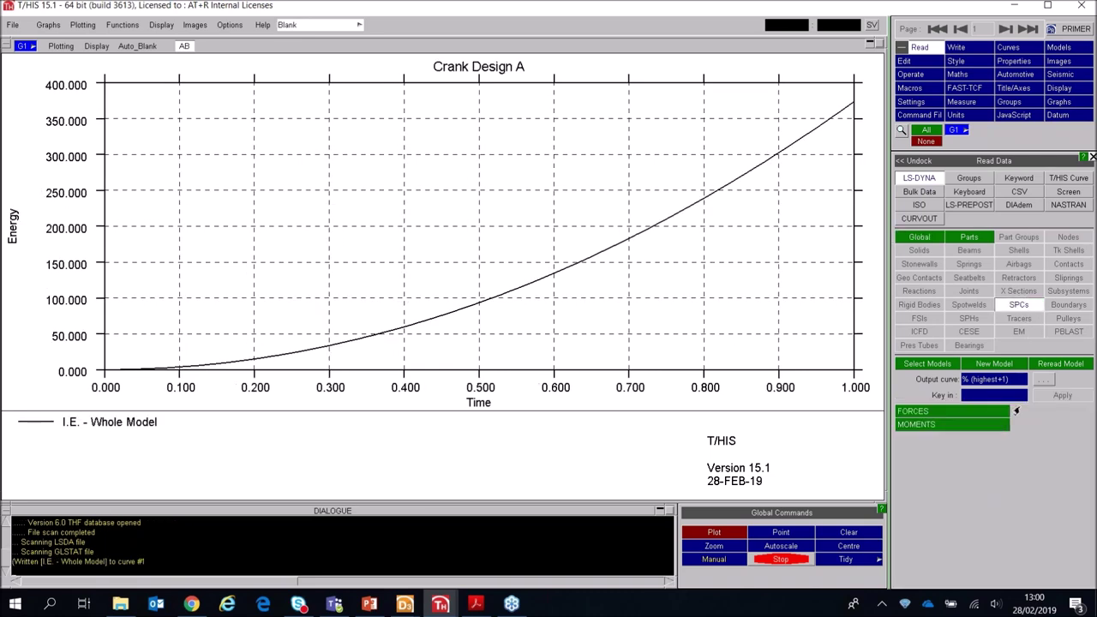
left_click(950, 411)
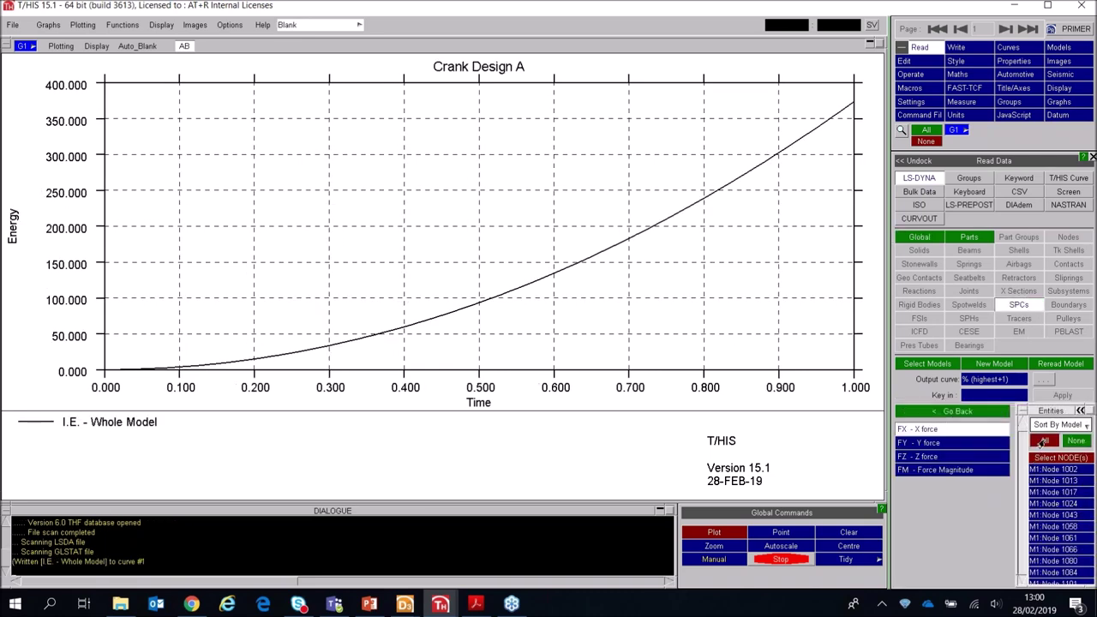
left_click(1063, 395)
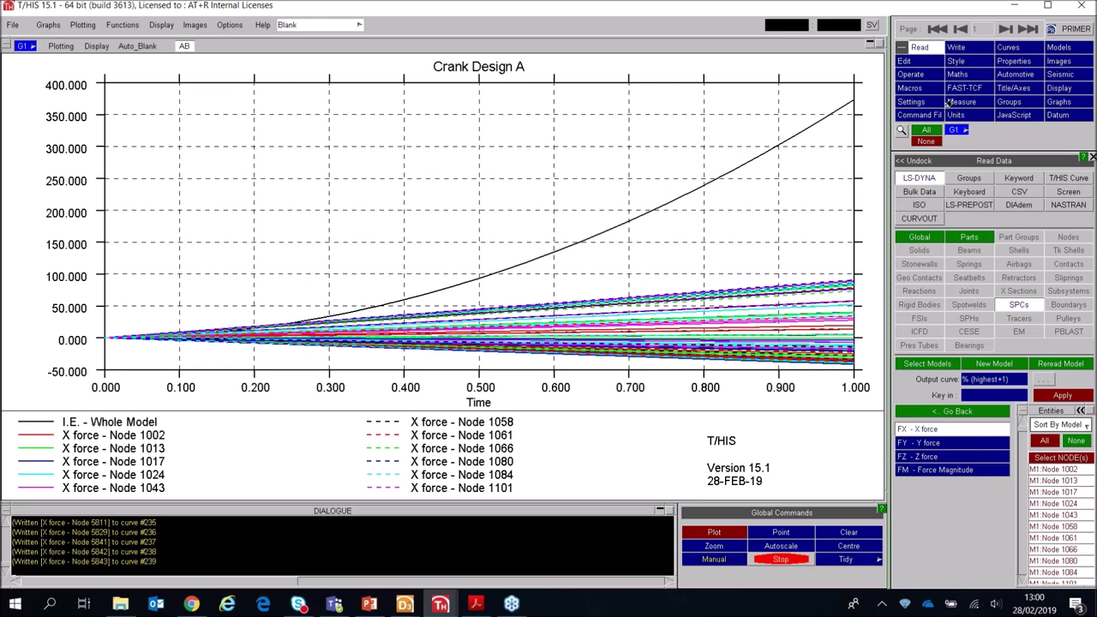
Step: Sum all the nodal X force curves into a new curve with the SUM operation, excluding the internal energy curve
left_click(909, 74)
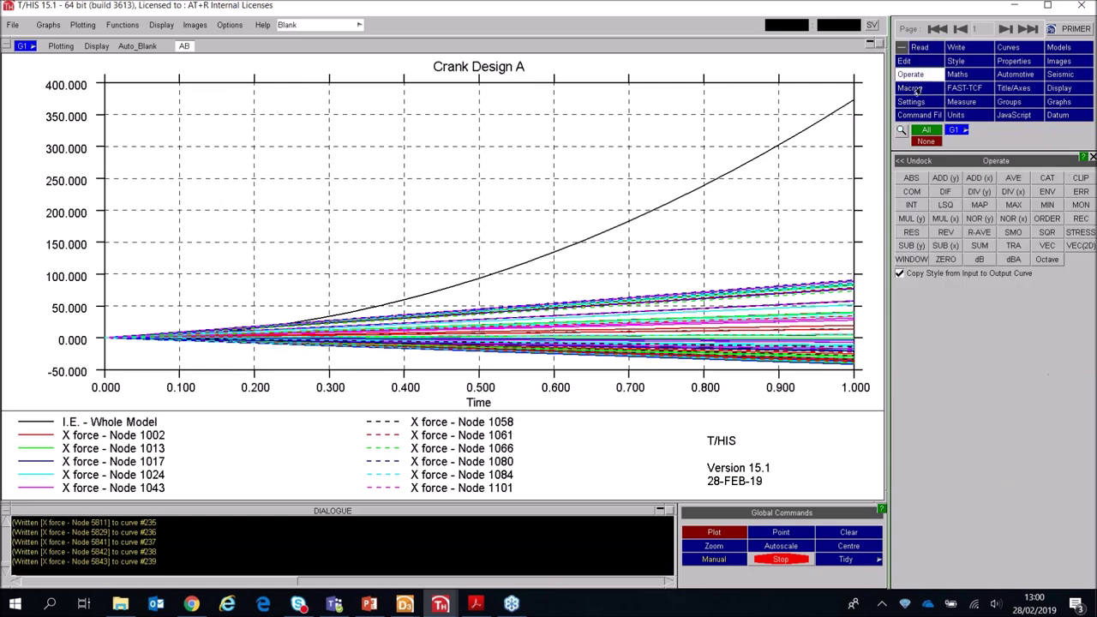
left_click(978, 246)
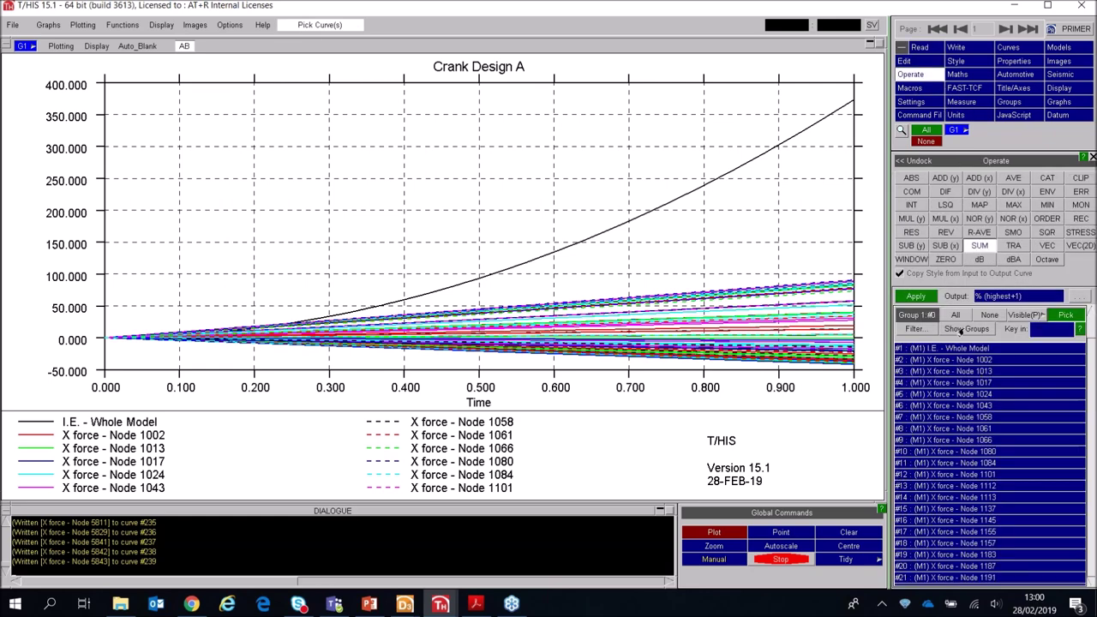
left_click(956, 317)
left_click(952, 349)
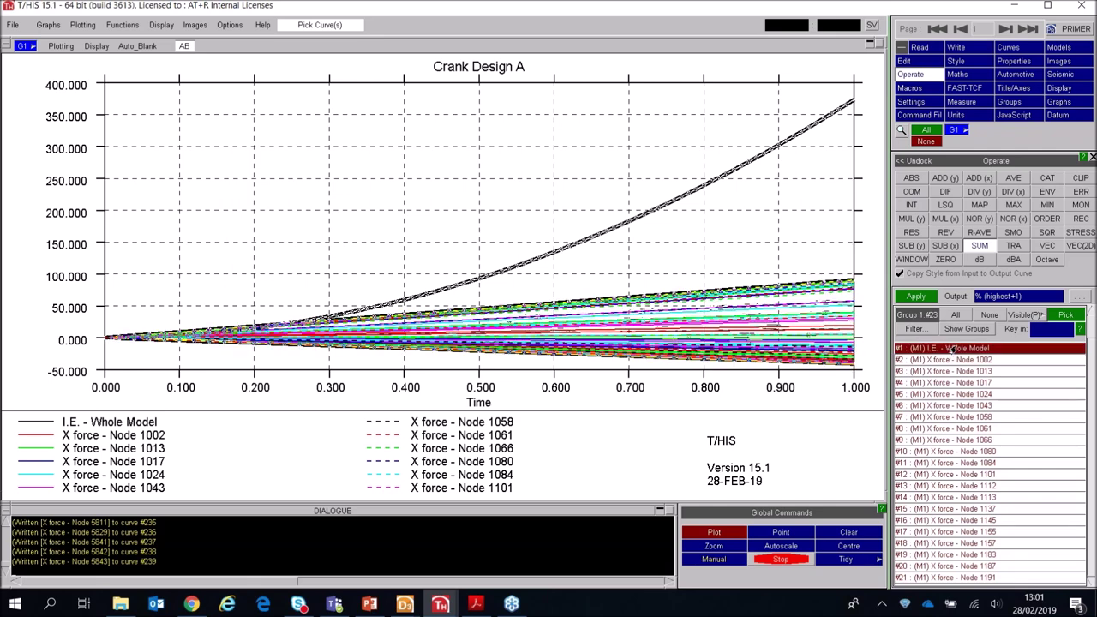
left_click(916, 296)
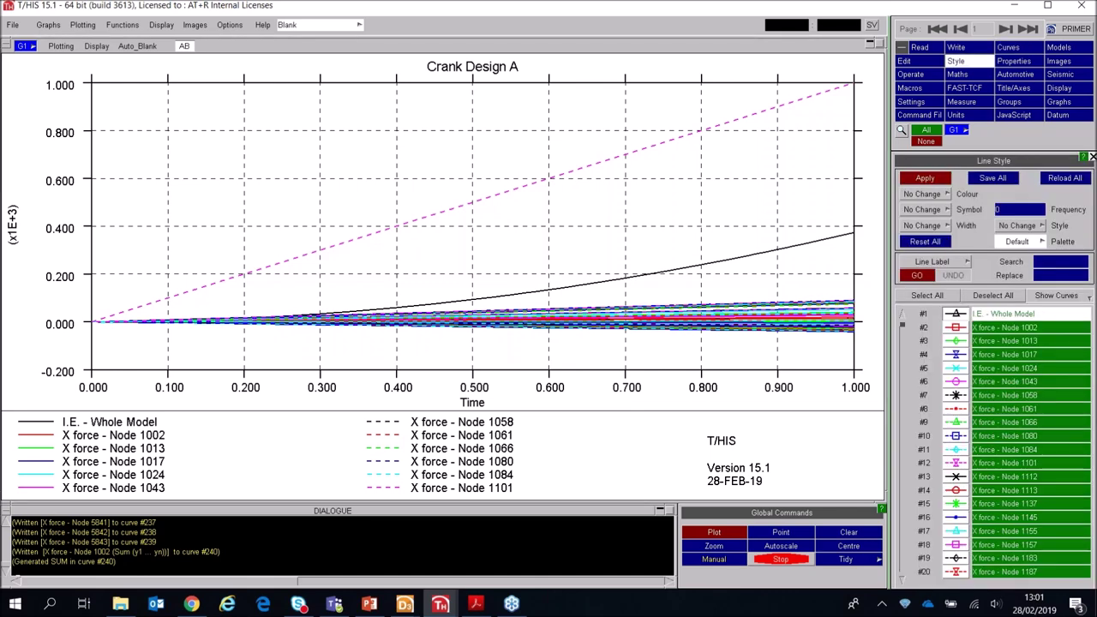
Step: Set all the curves to a black colour with a solid line style
left_click(943, 295)
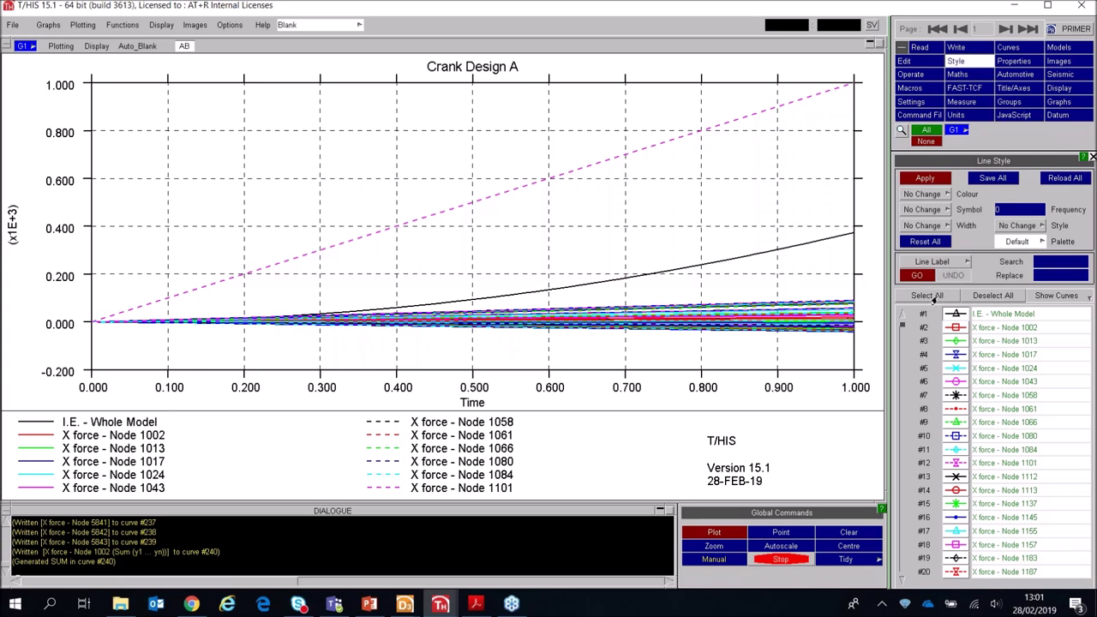
left_click(929, 198)
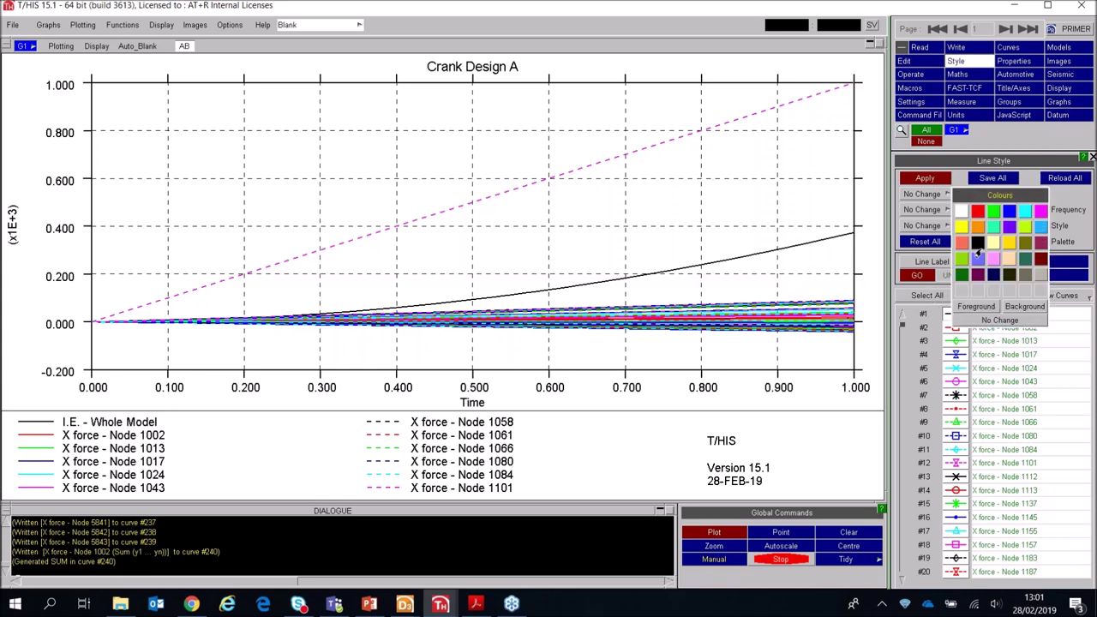
left_click(978, 245)
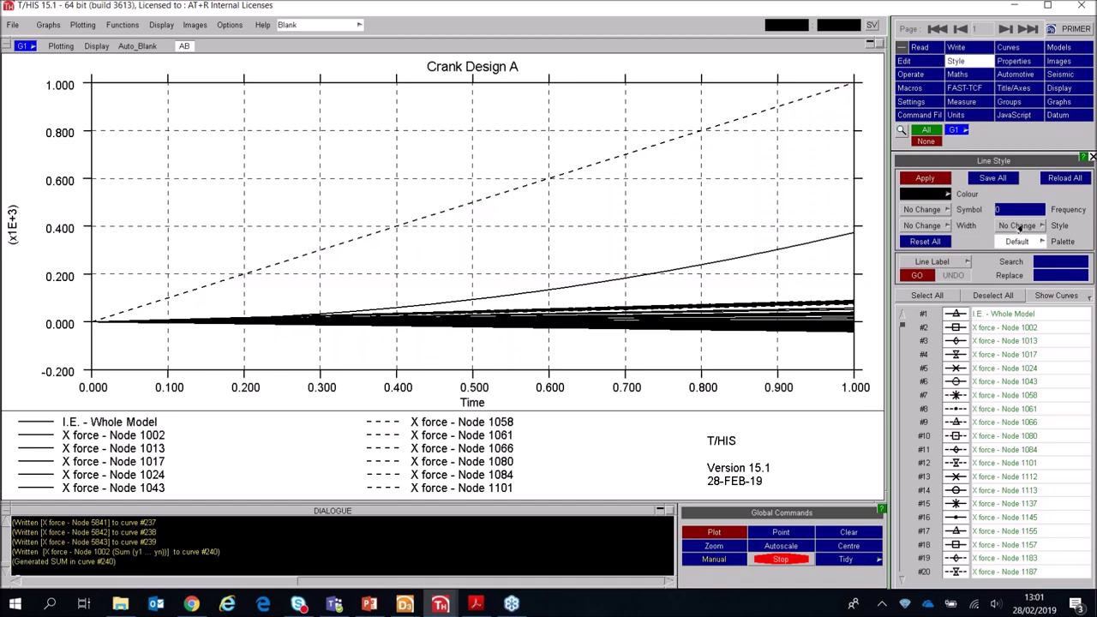
left_click(1020, 226)
left_click(1061, 228)
Step: Create one additional graph and a further 2 graphs, copying the settings from graph 1
left_click(1009, 48)
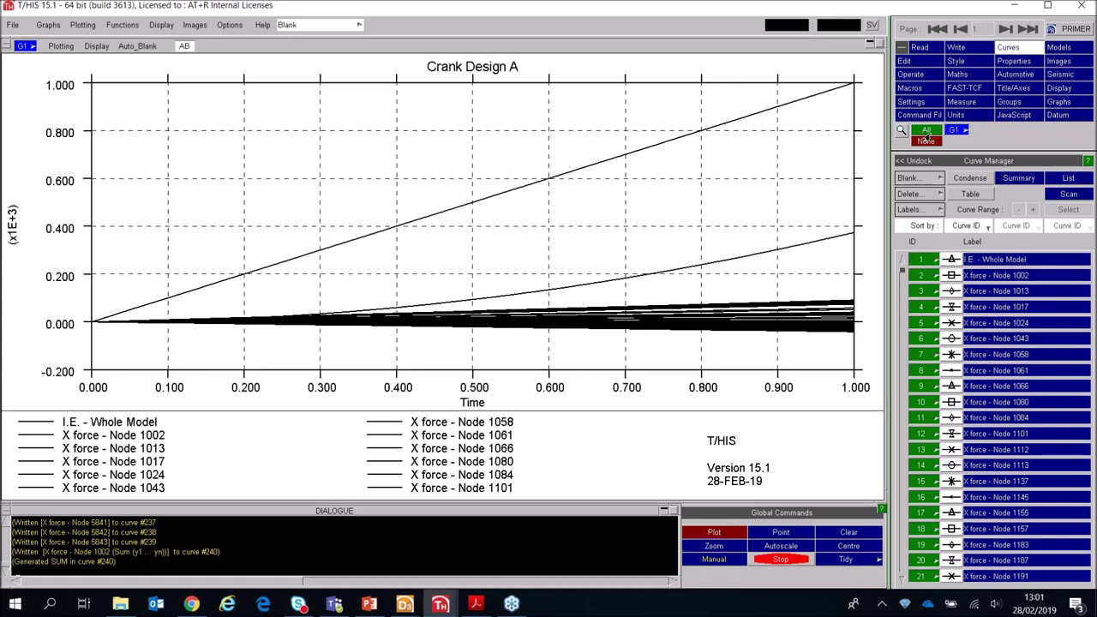
left_click(1058, 103)
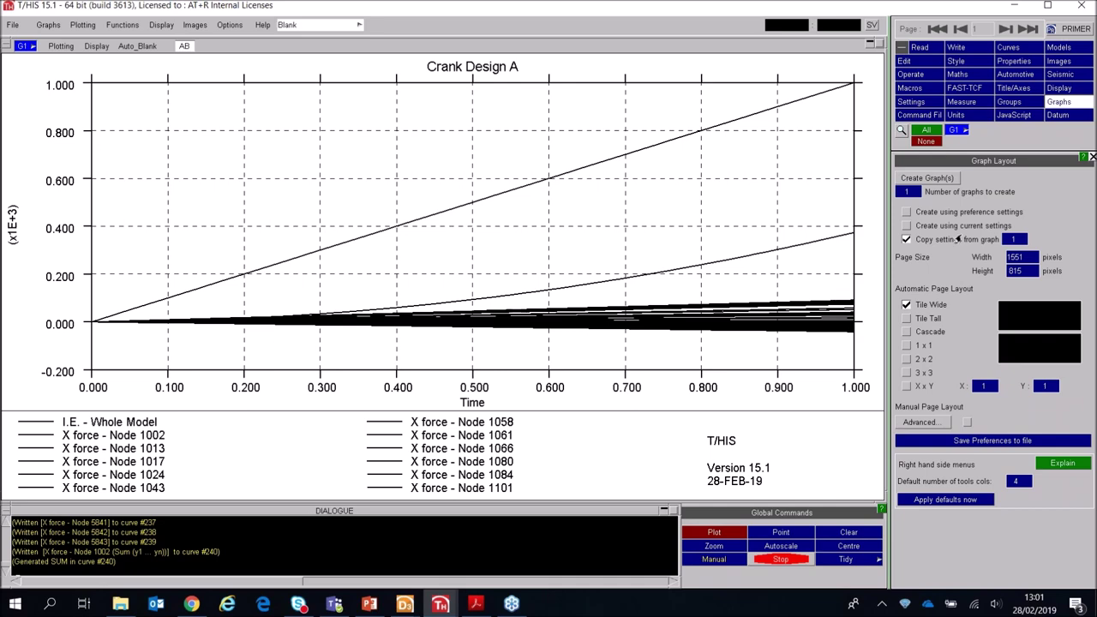
left_click(927, 178)
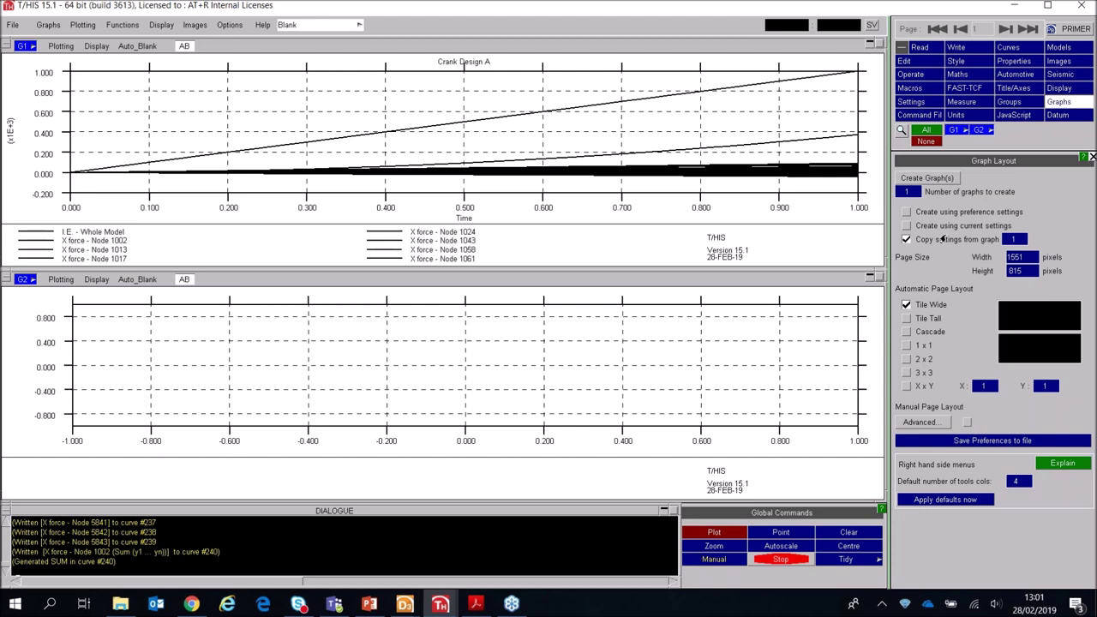
left_click(912, 193)
type("2")
key("Return")
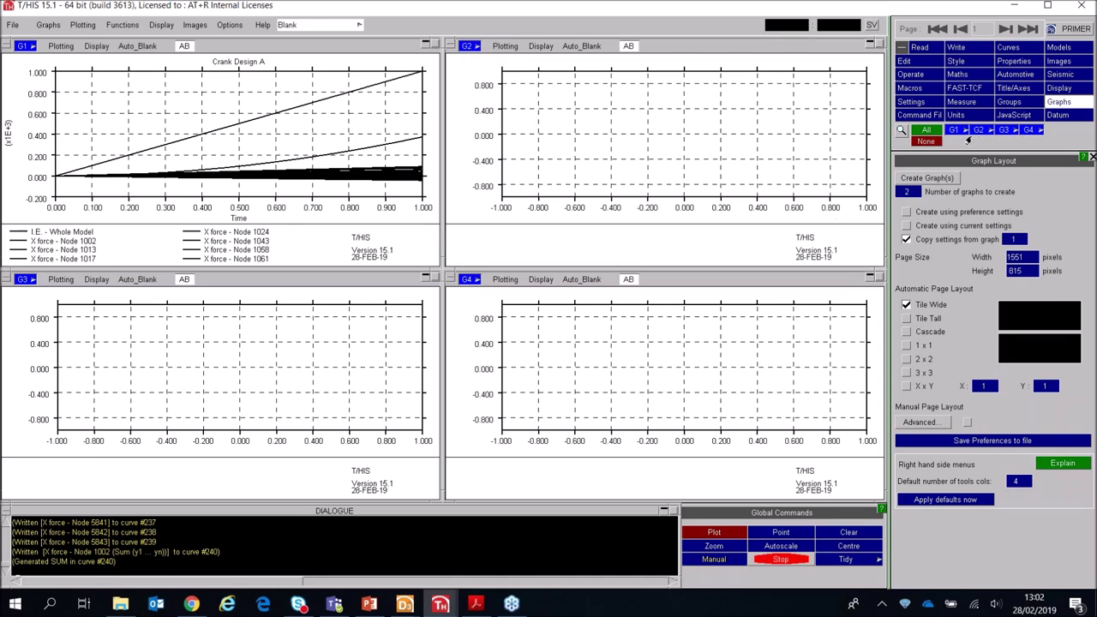
Step: With only graph 1 active, blank every curve except the whole-model internal energy curve and autoscale the plot
left_click(980, 130)
left_click(1005, 130)
left_click(1029, 130)
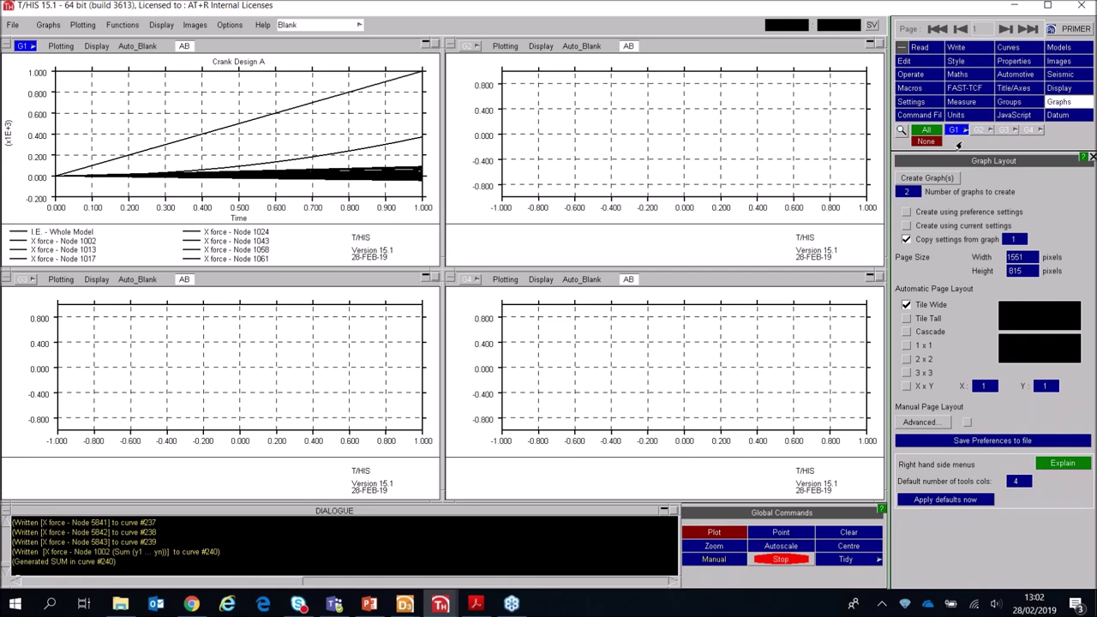
left_click(1009, 48)
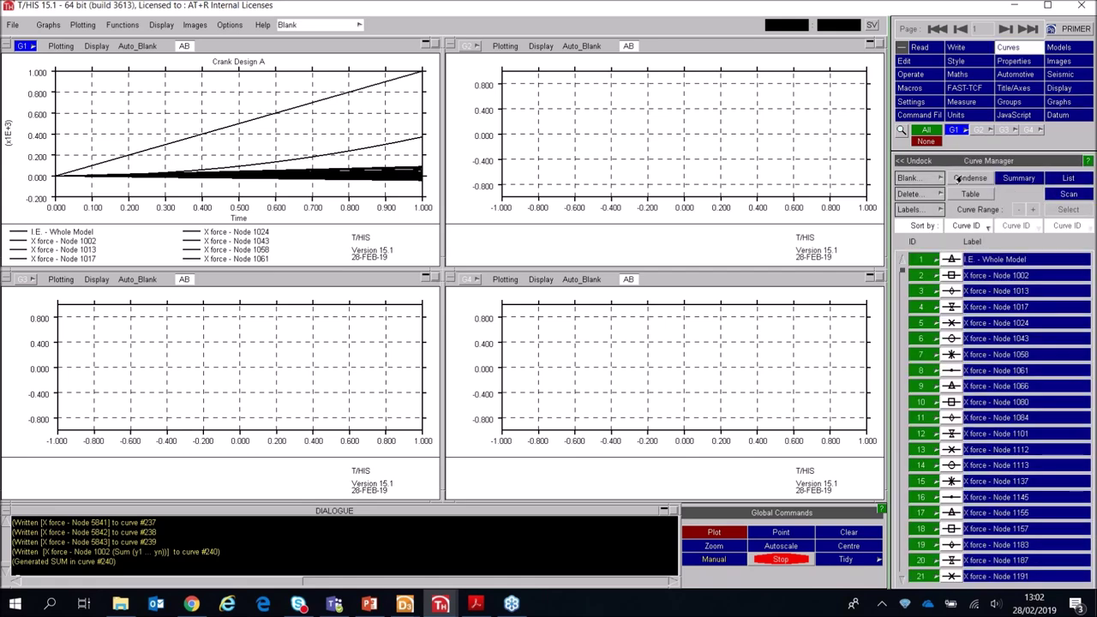
left_click(334, 139)
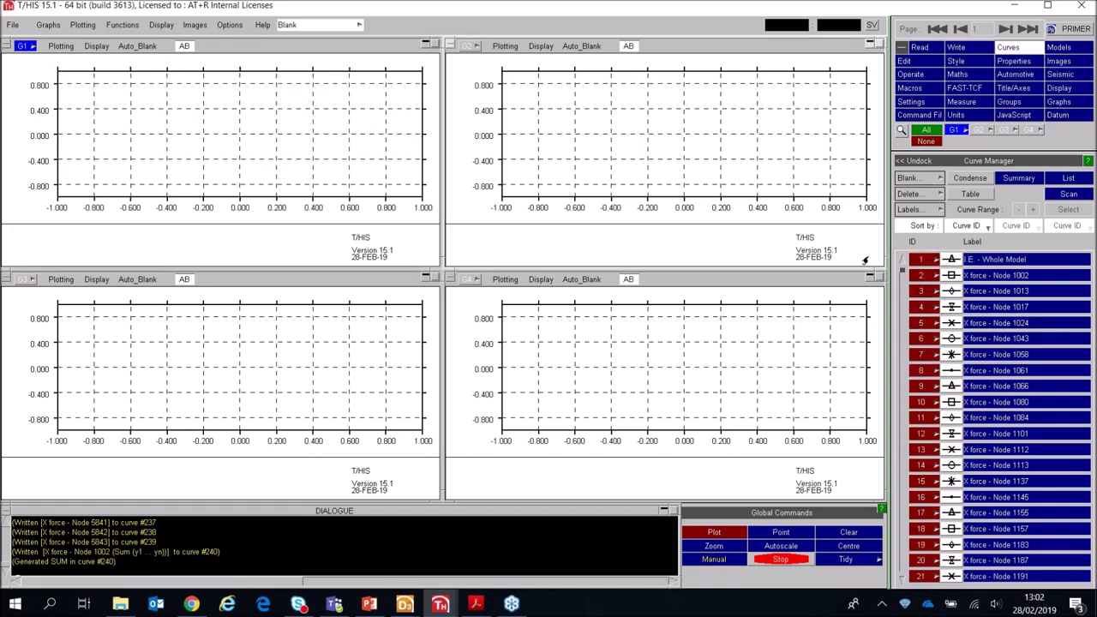
left_click(919, 261)
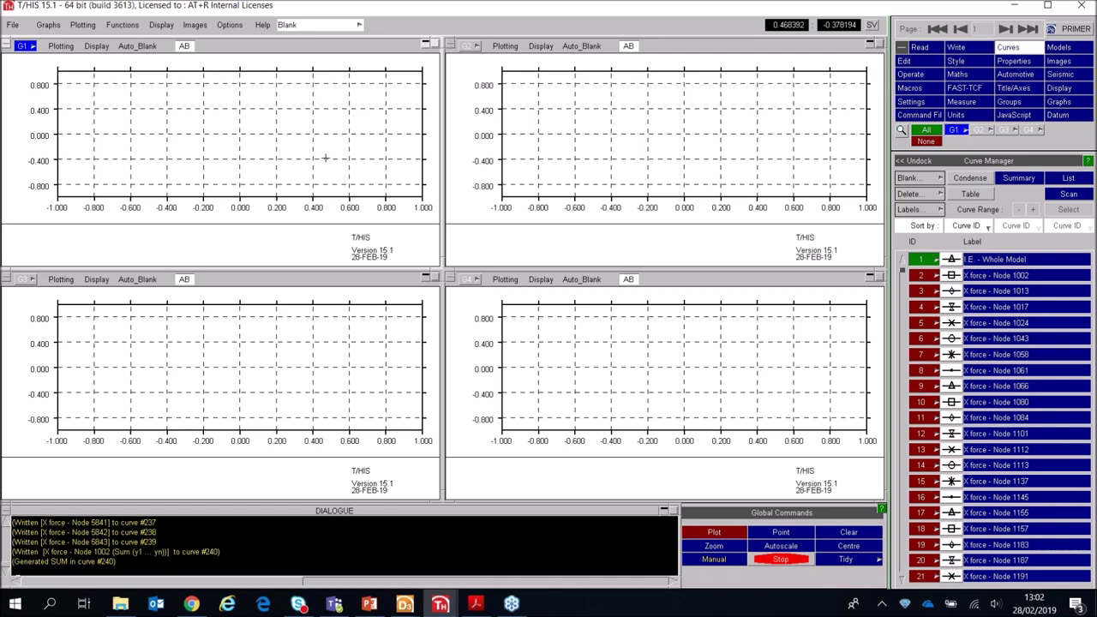
key("a")
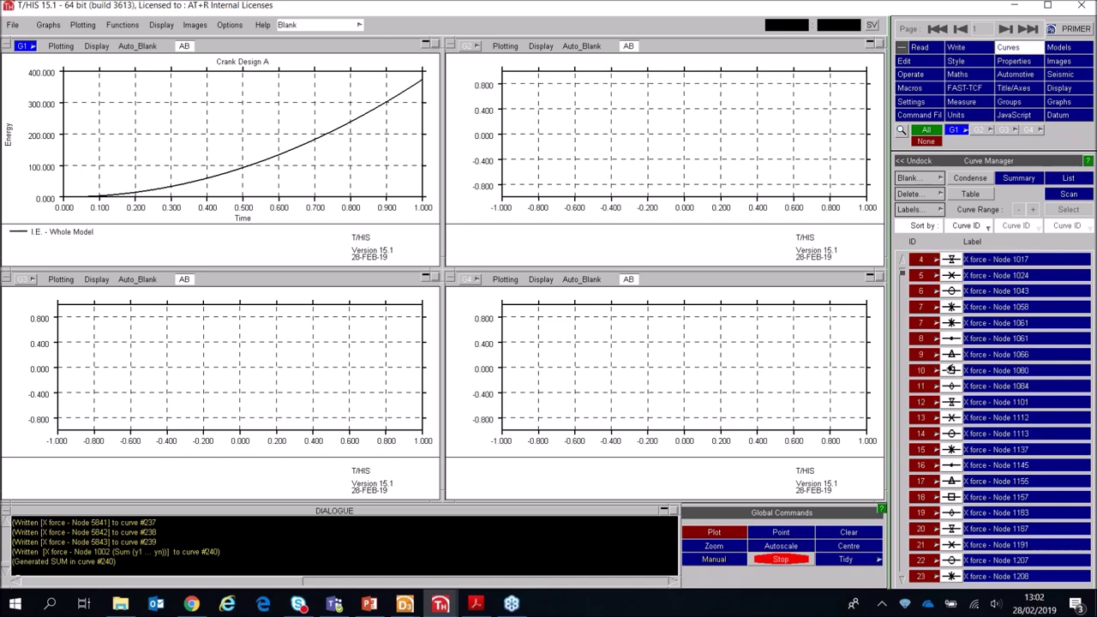
Step: Display only the summed X force curve (curve 240) in graph 2
scroll(933, 302, "down", 2)
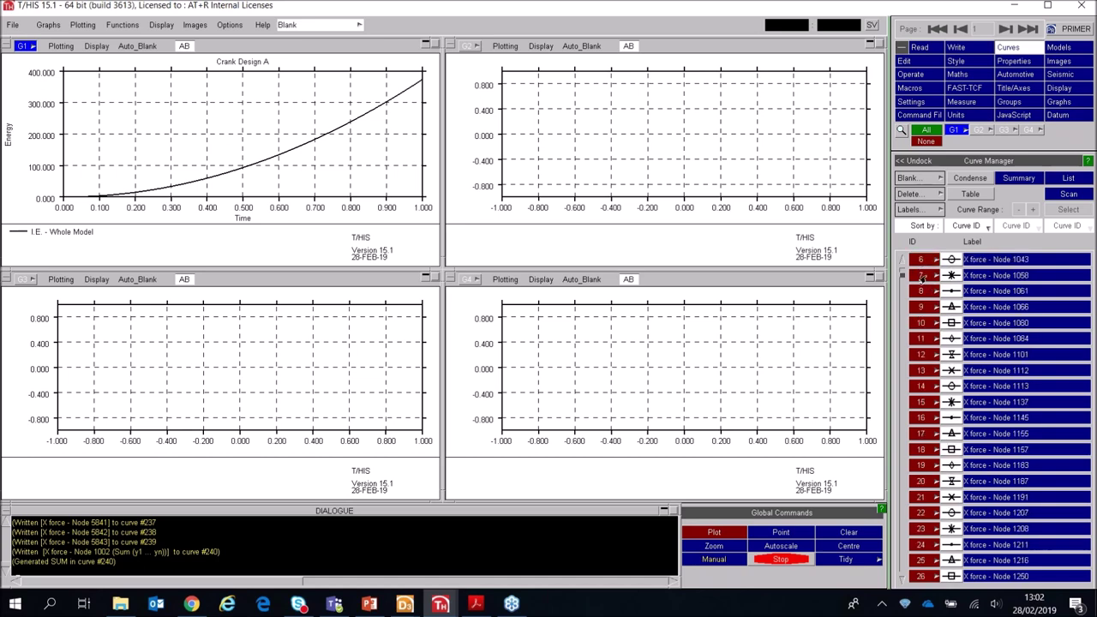
mouse_move(899, 276)
left_mouse_down()
mouse_move(901, 378)
mouse_move(900, 257)
left_mouse_up()
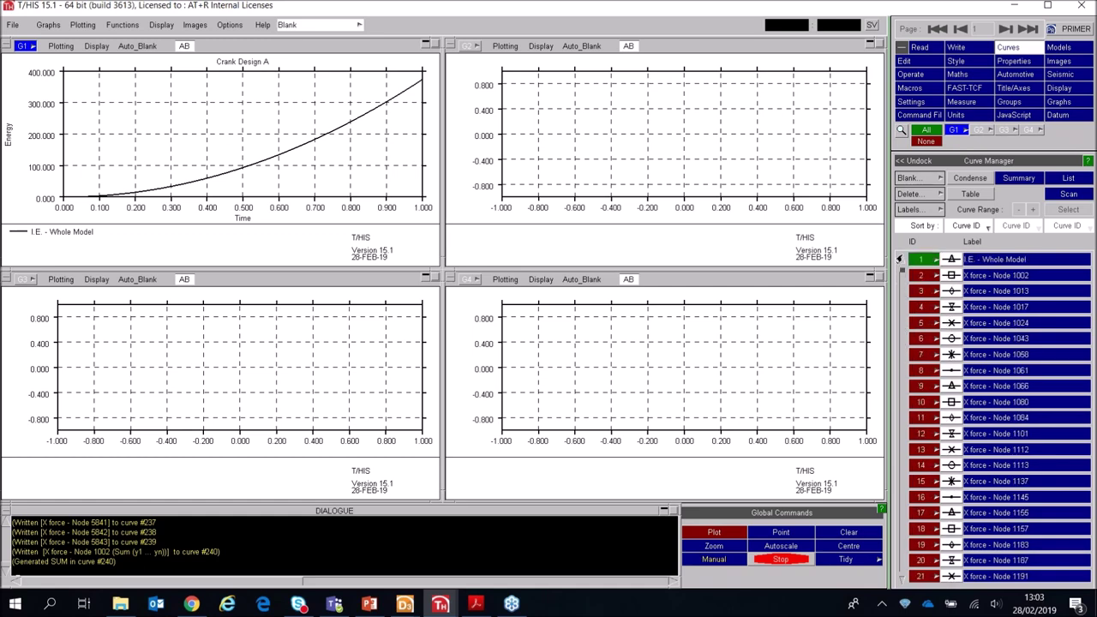
left_click(899, 581)
left_click(900, 581)
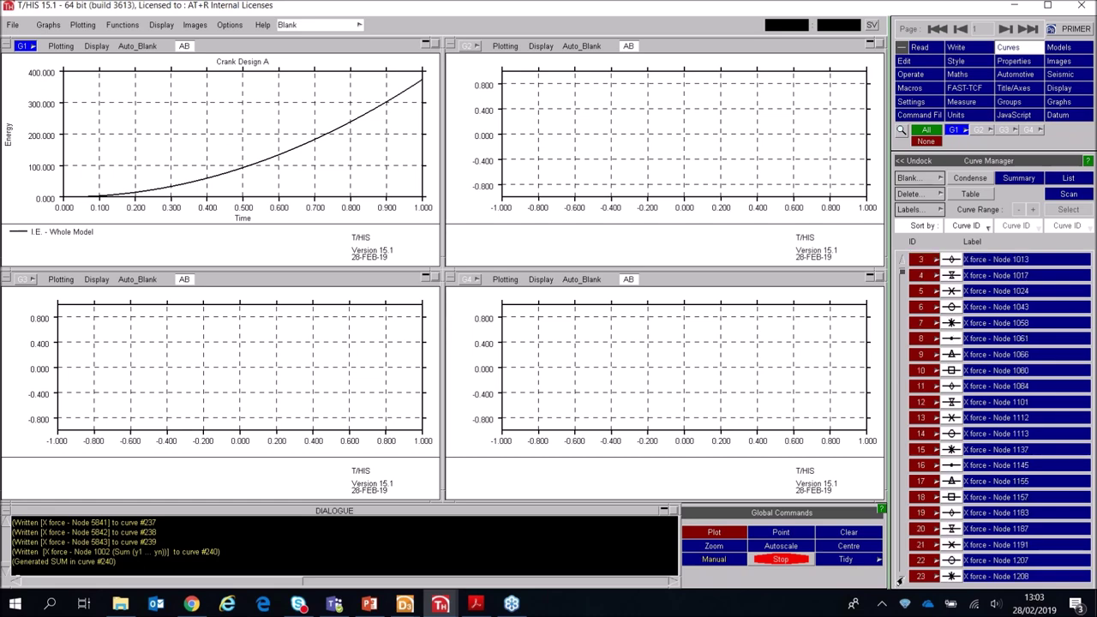
left_click(899, 581)
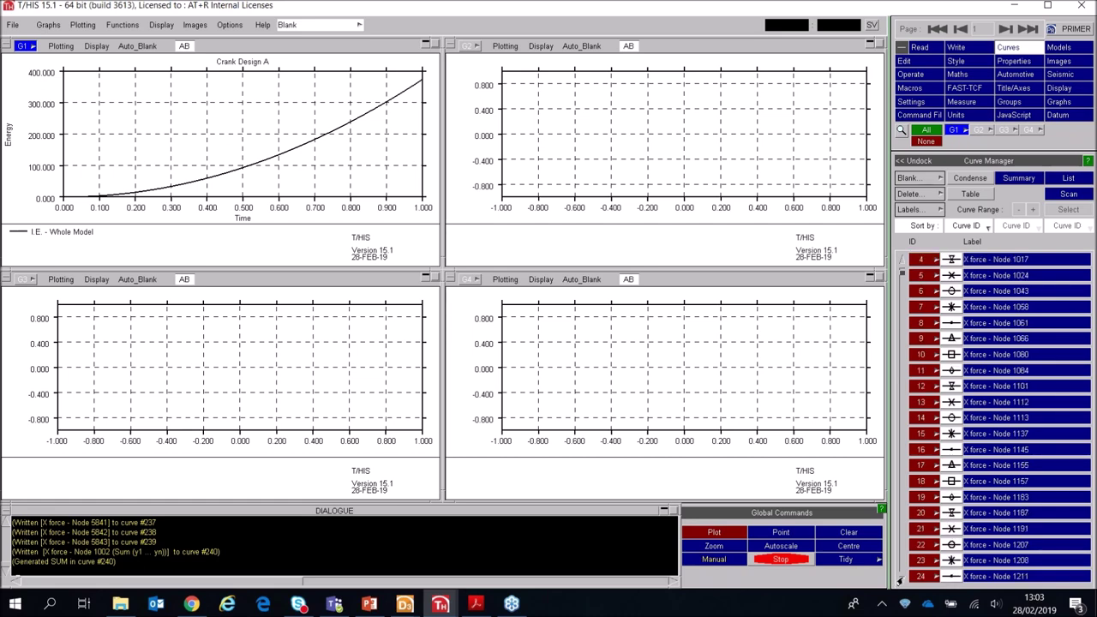
left_click(900, 581)
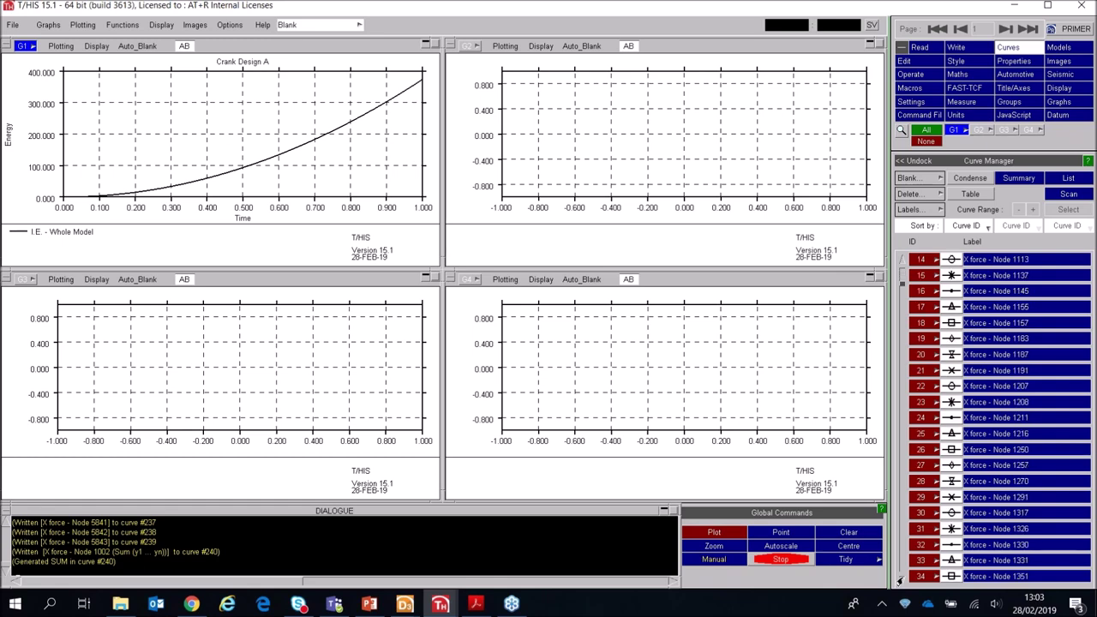
left_click(900, 581)
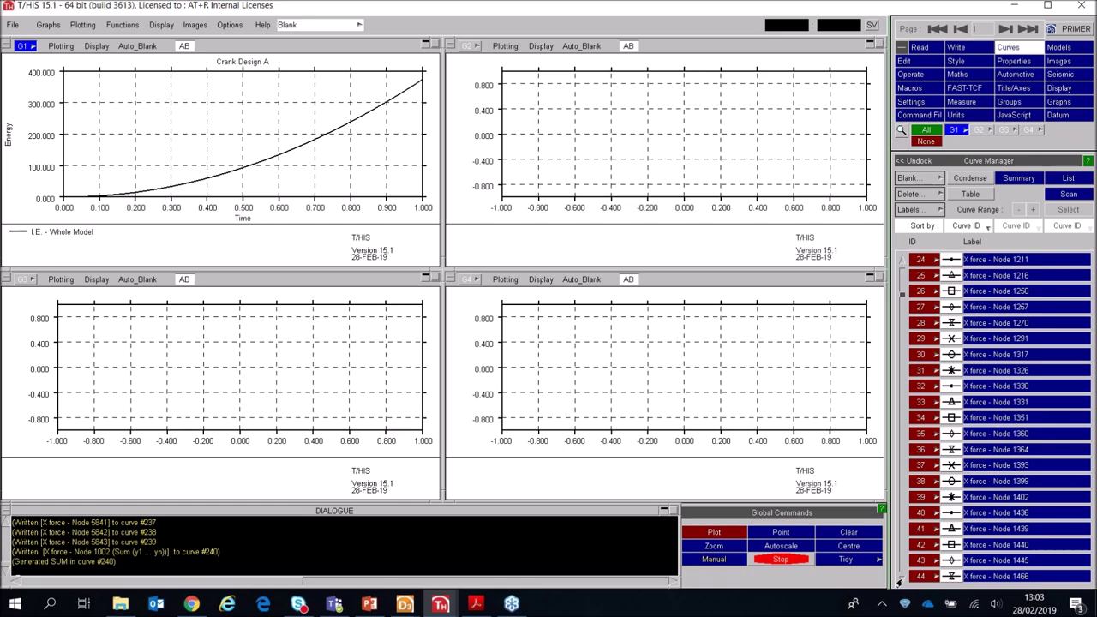
left_click(899, 581)
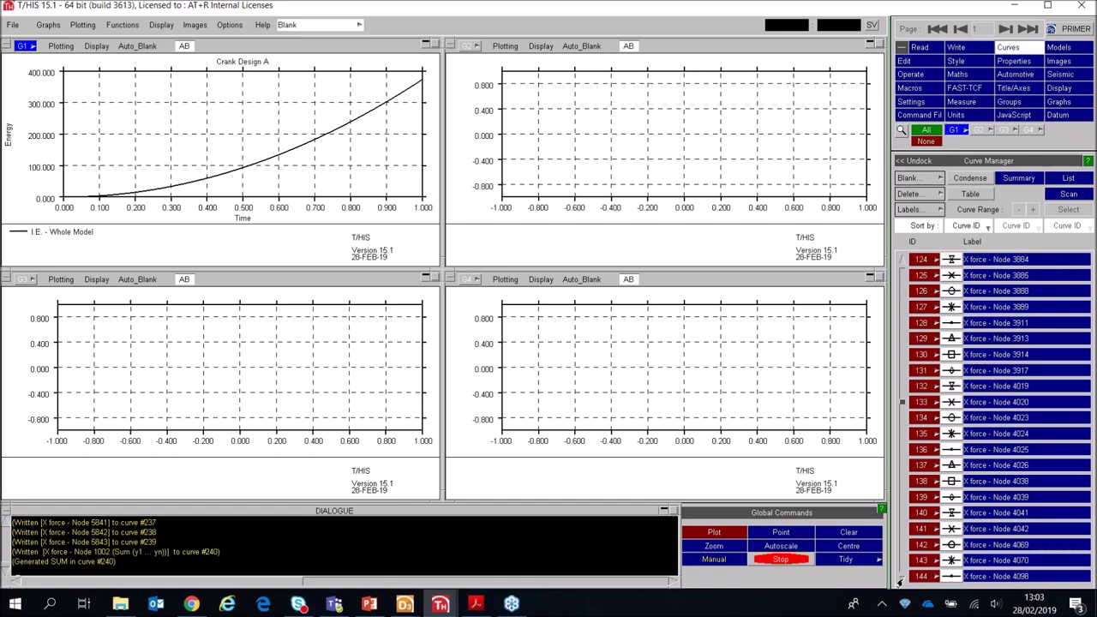
left_click(899, 582)
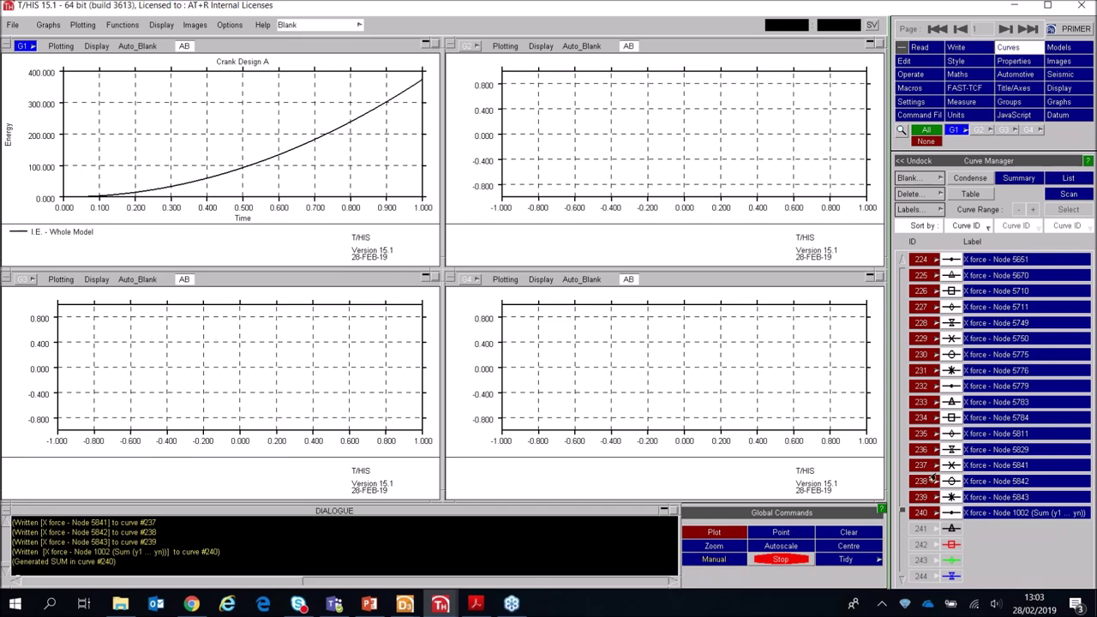
left_click(918, 513)
left_click(967, 129)
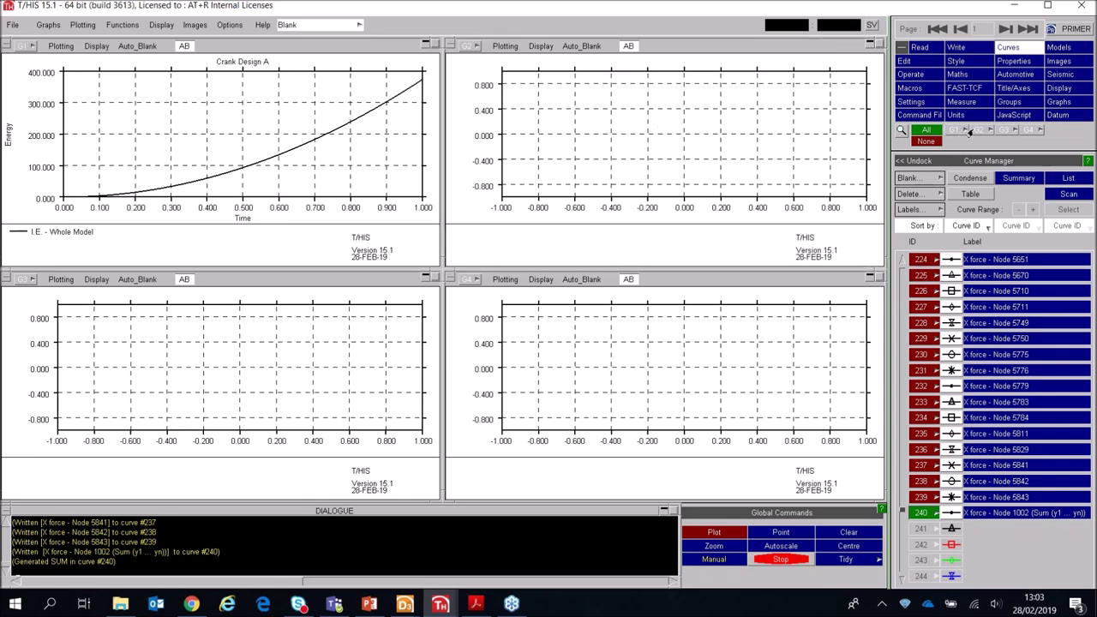
left_click(979, 129)
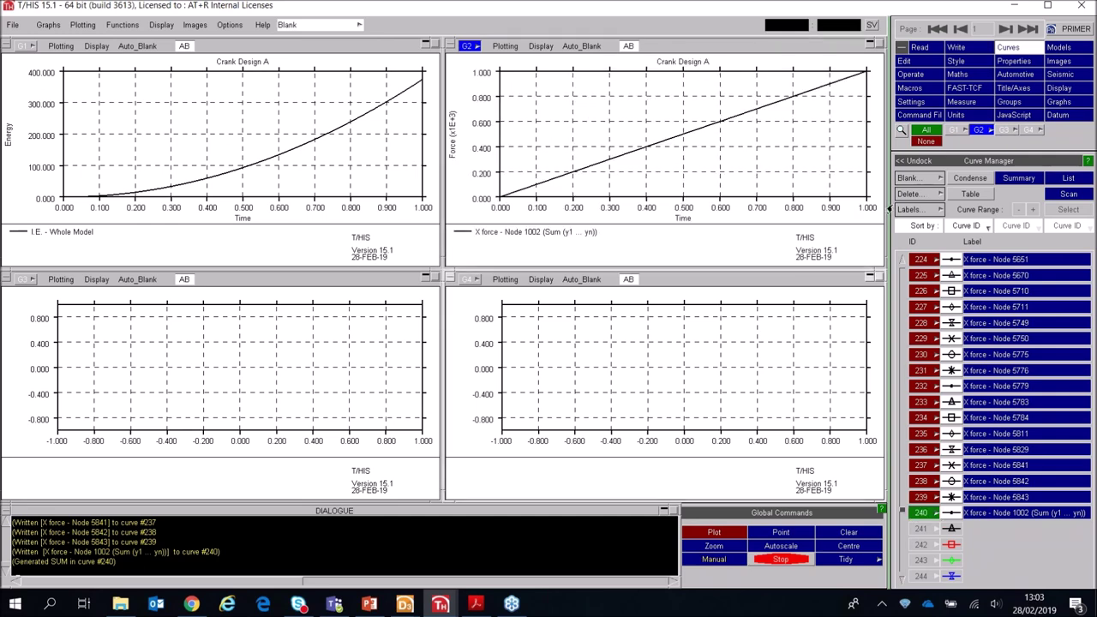
Step: Display the individual nodal X force curves 2 to 239 in graph 3
left_click(954, 129)
left_click(978, 129)
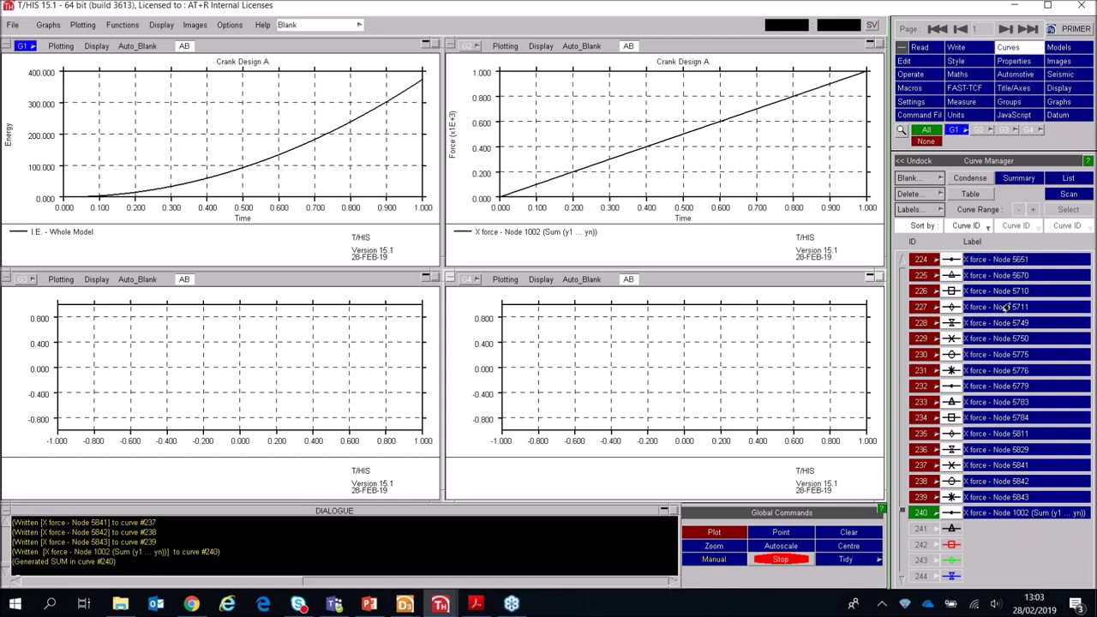
left_click(953, 130)
left_click(1004, 129)
left_click(920, 497)
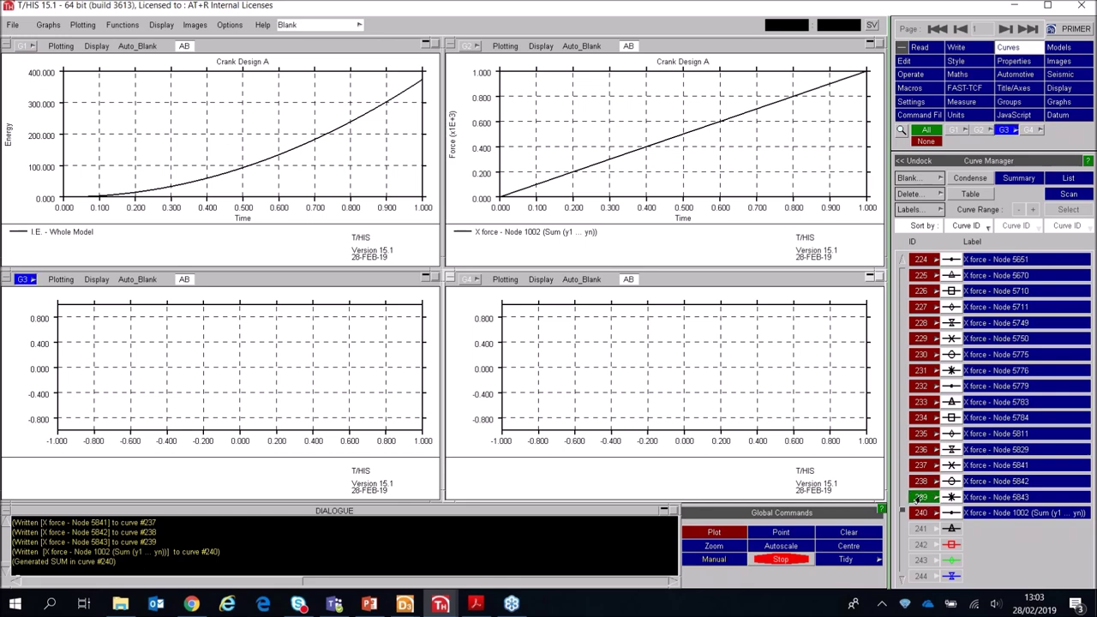
left_click_drag(900, 512, 901, 262)
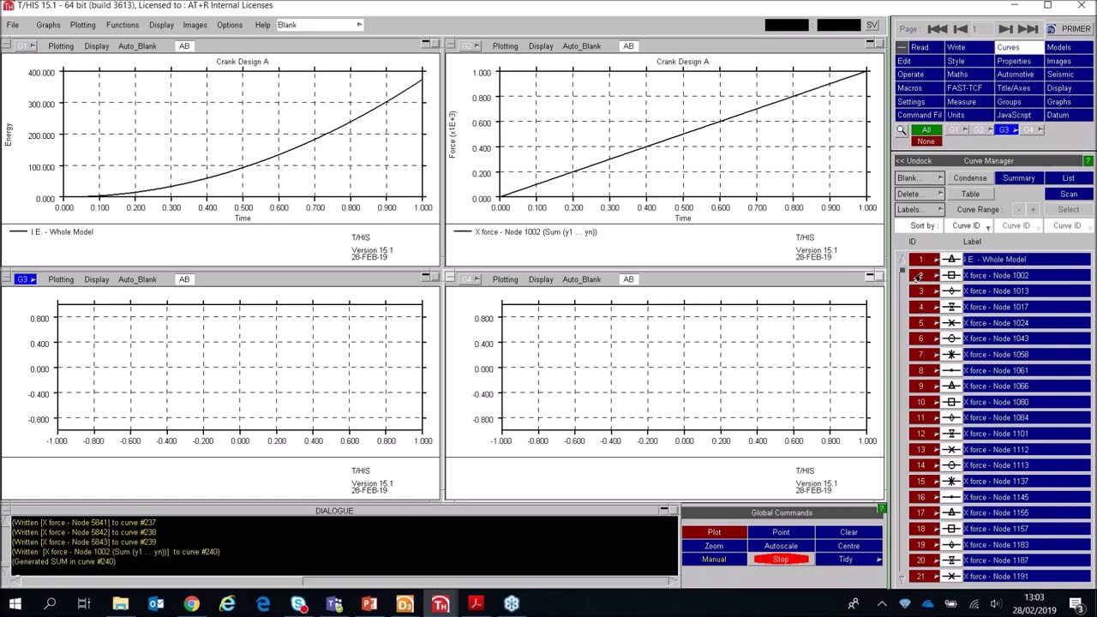
left_click(919, 276, "shift")
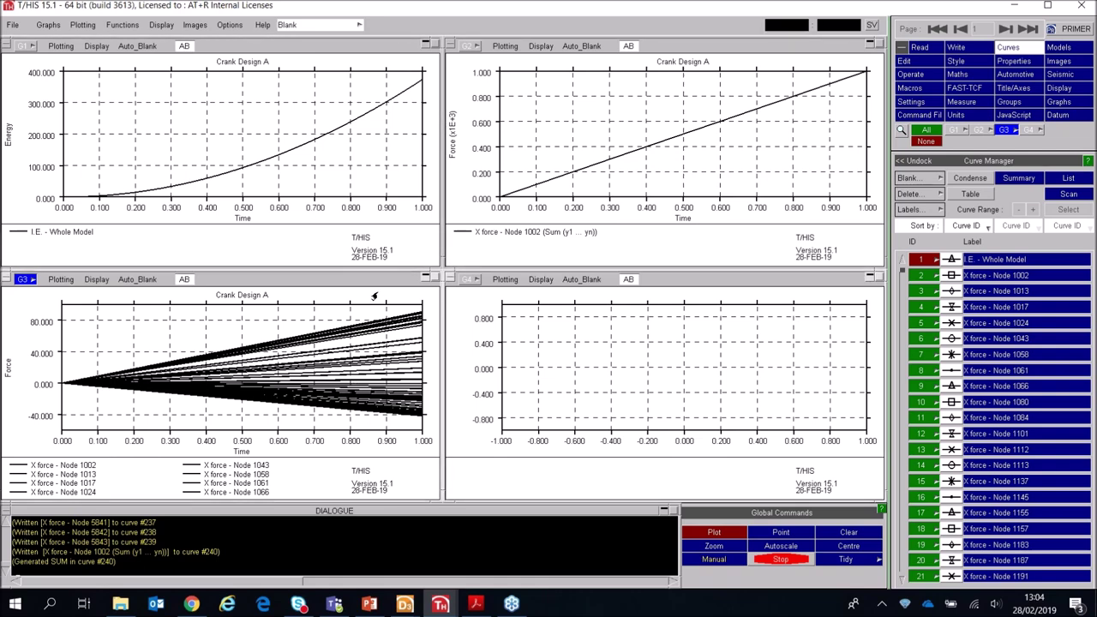
Step: Set up a new FAST-TCF script named default.inp in the 06_CRANK_MODELS folder, overwriting the existing file
left_click(967, 88)
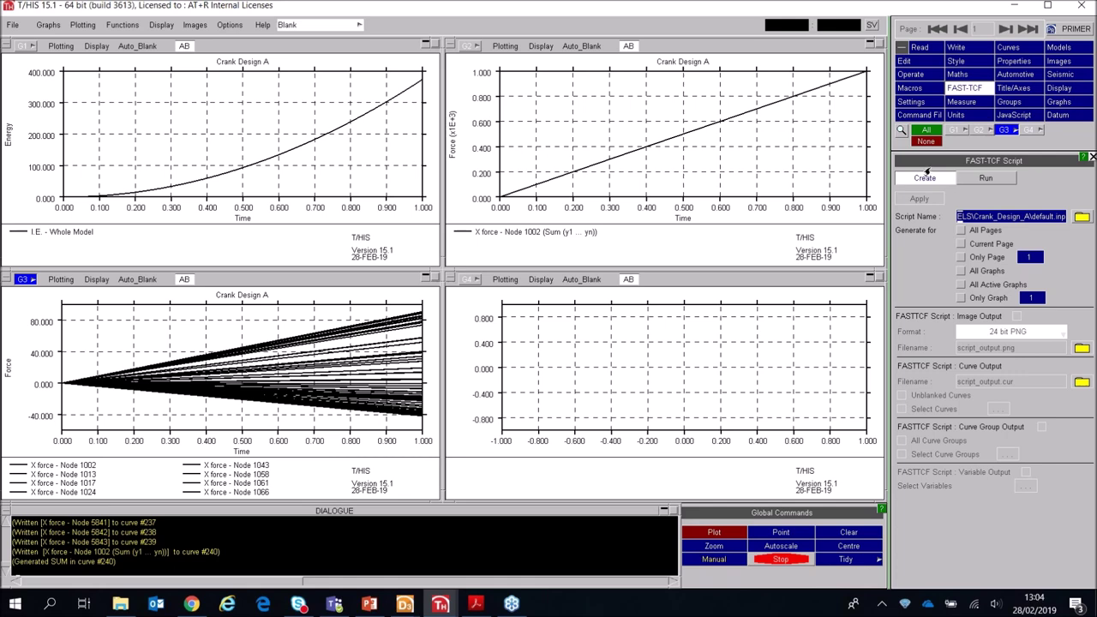
left_click(1080, 218)
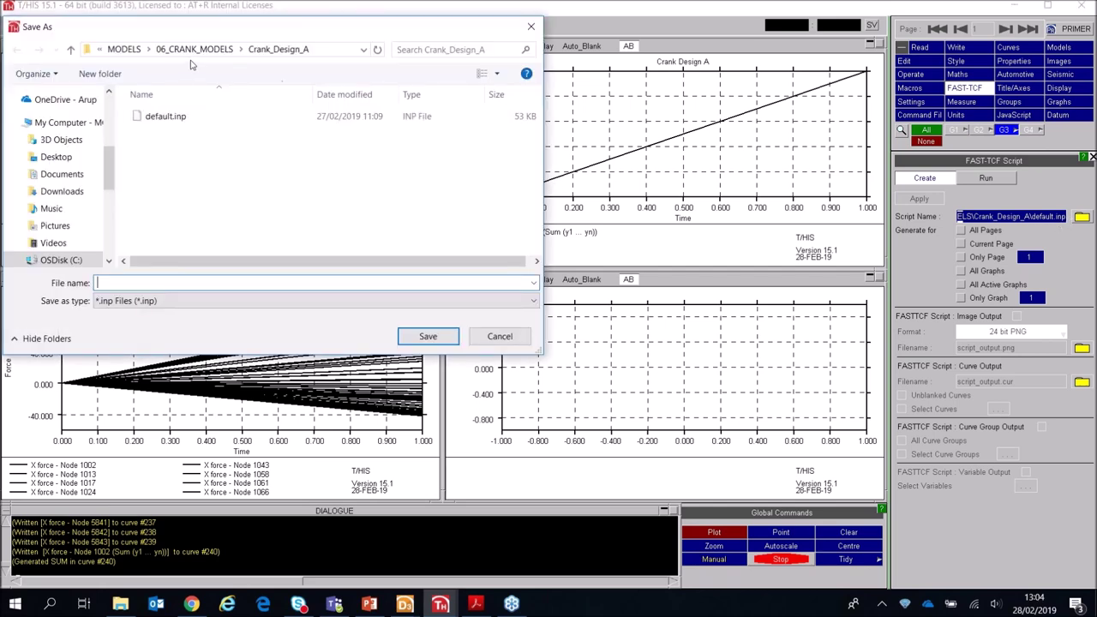
left_click(194, 50)
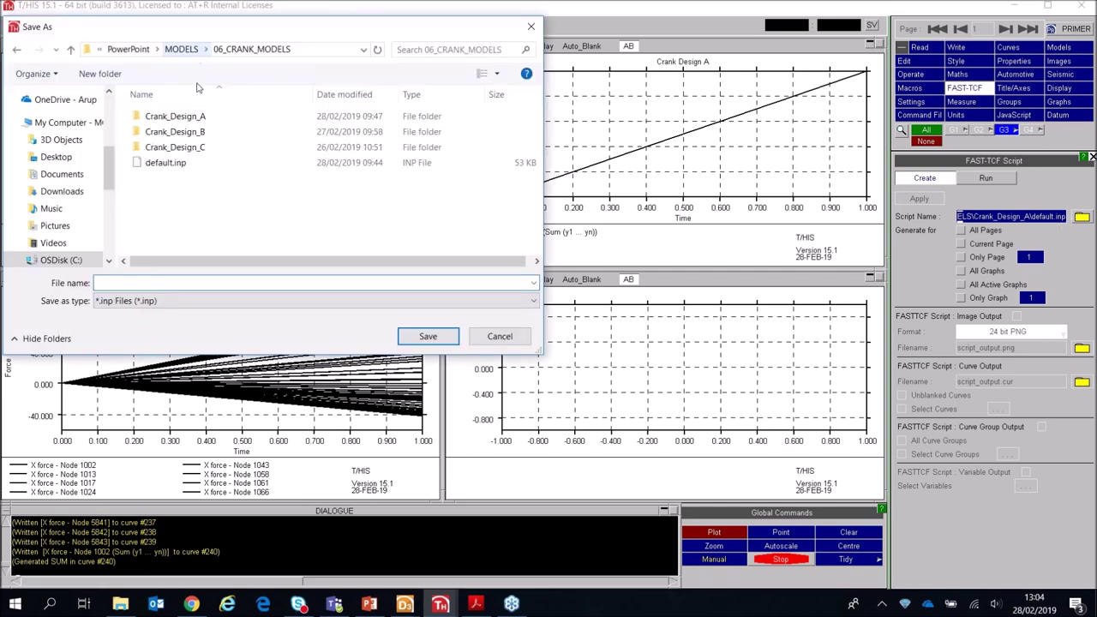
double_click(167, 163)
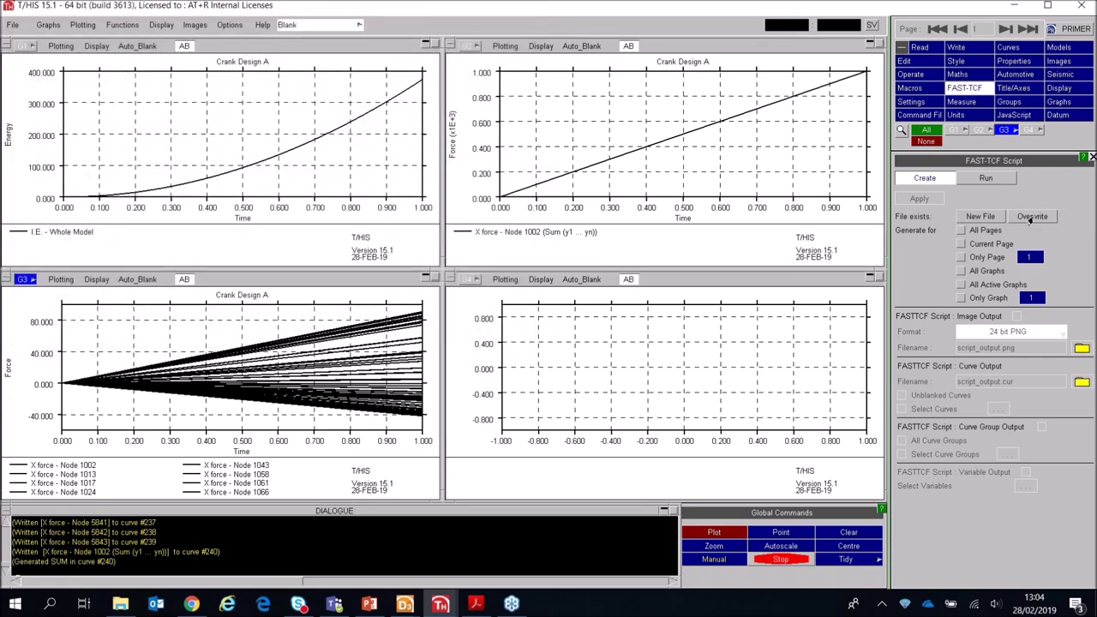
left_click(1032, 217)
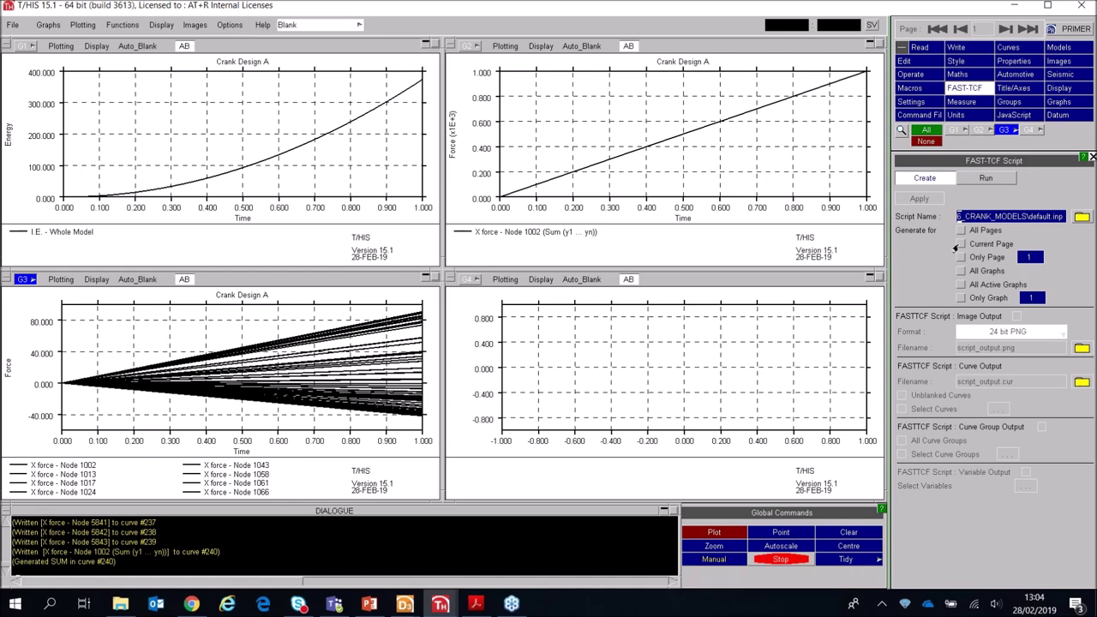
Step: Generate the script for all pages and enable 24 bit PNG image output to script_output.png in the 06_CRANK_MODELS folder
left_click(962, 244)
left_click(962, 231)
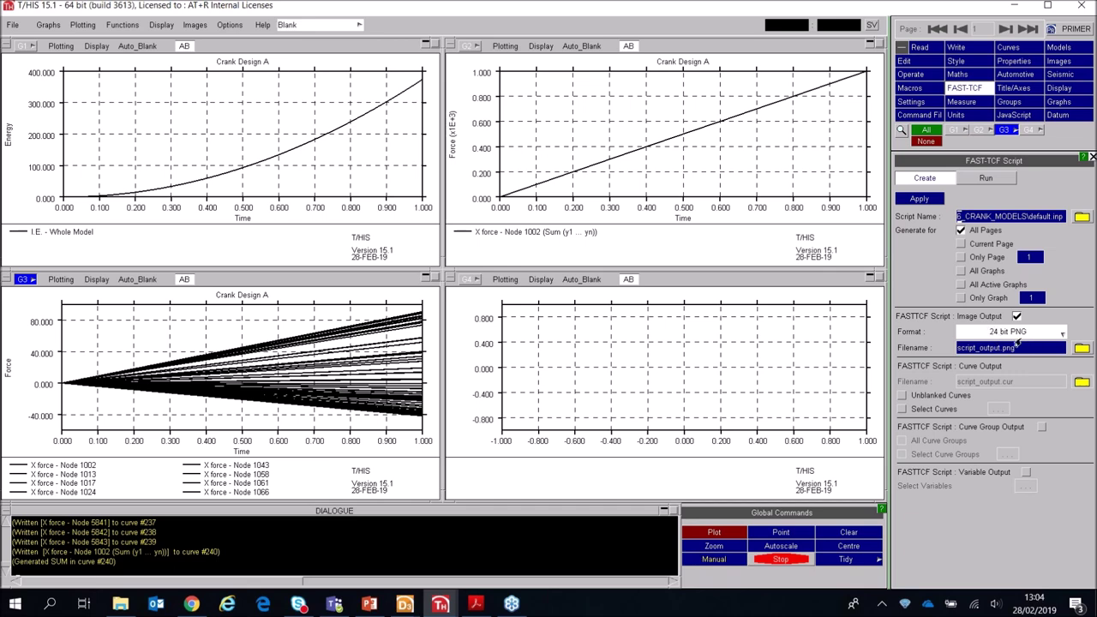
left_click(1082, 348)
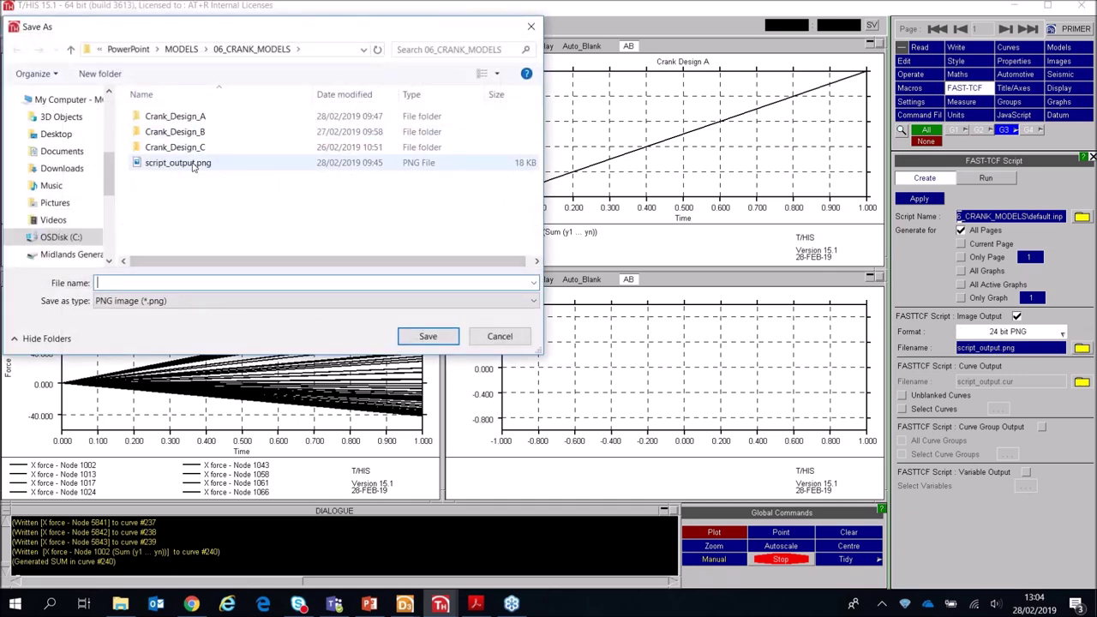
mouse_move(194, 168)
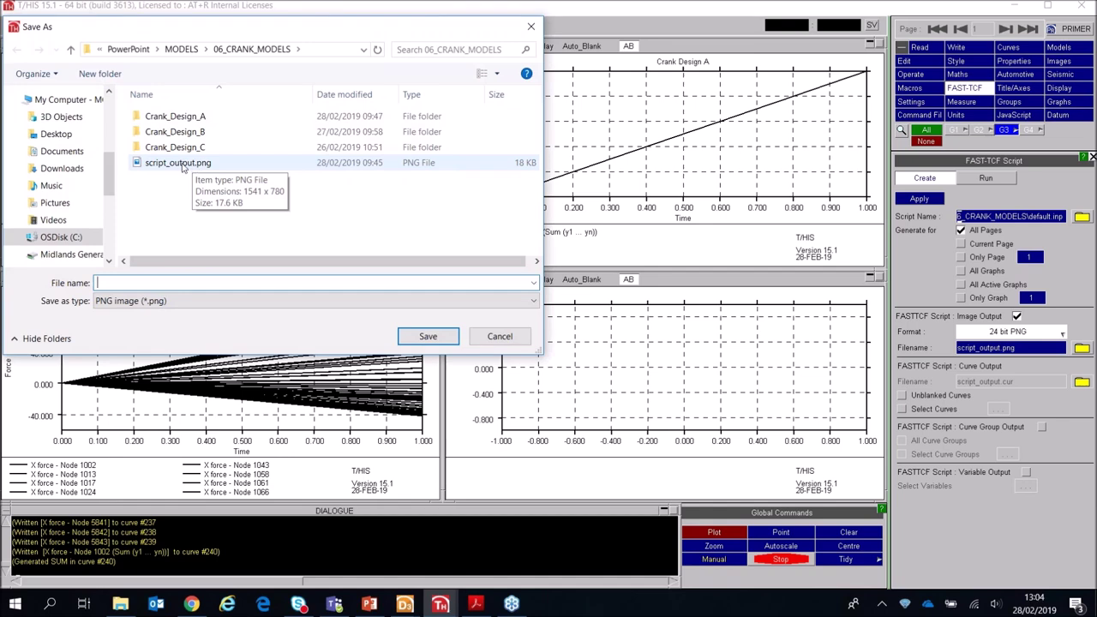
double_click(186, 164)
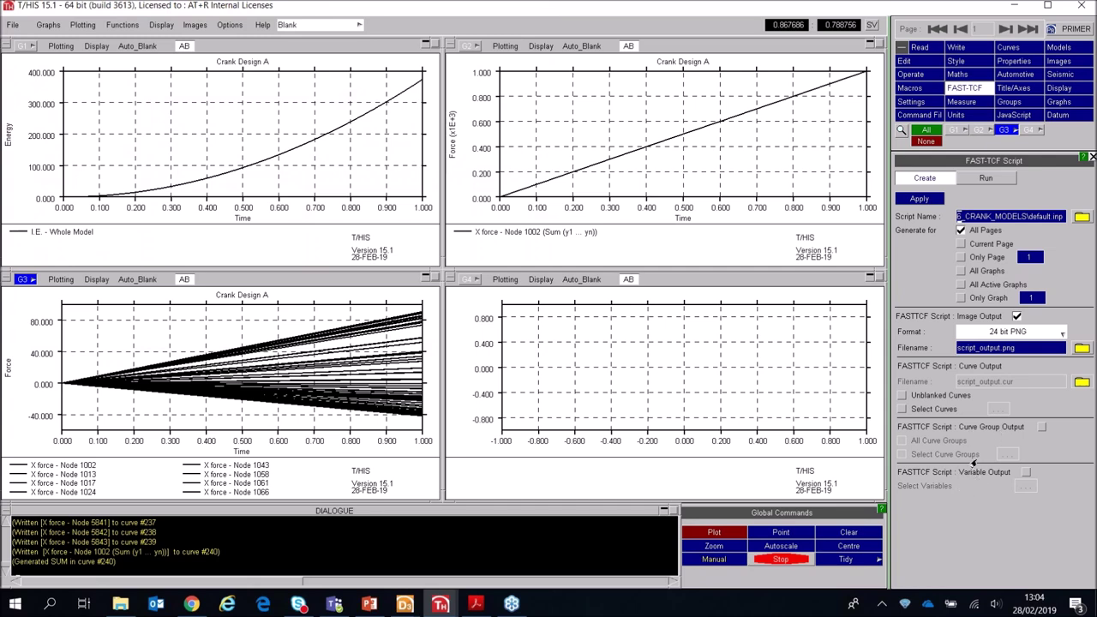
Step: Generate the FAST-TCF script default.inp and exit T/HIS without keeping the checkpoint file
left_click(917, 199)
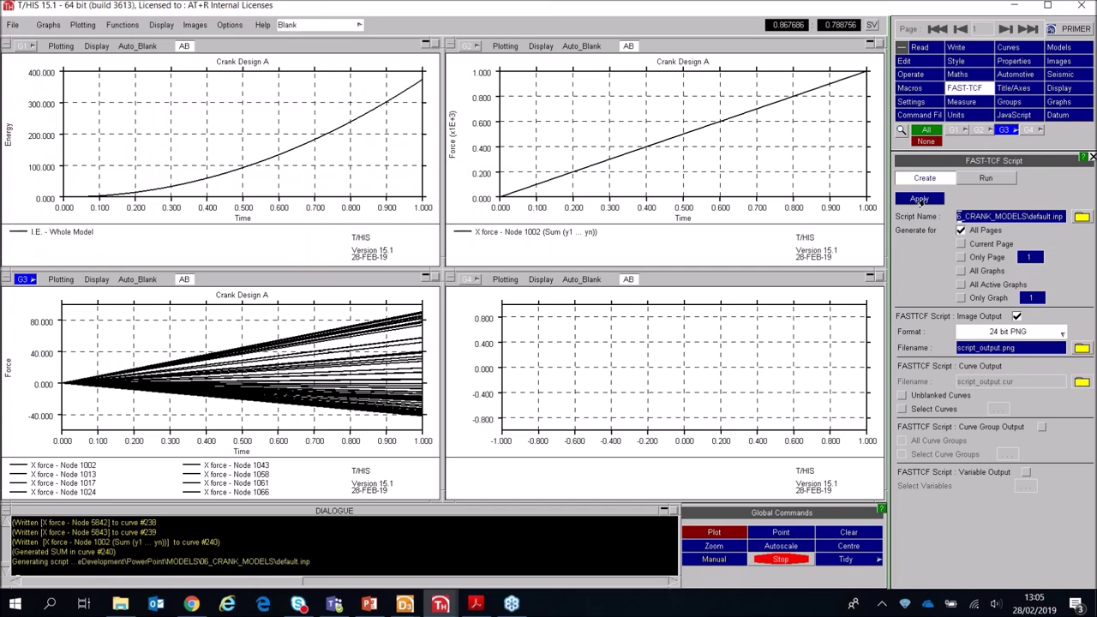
left_click(1082, 7)
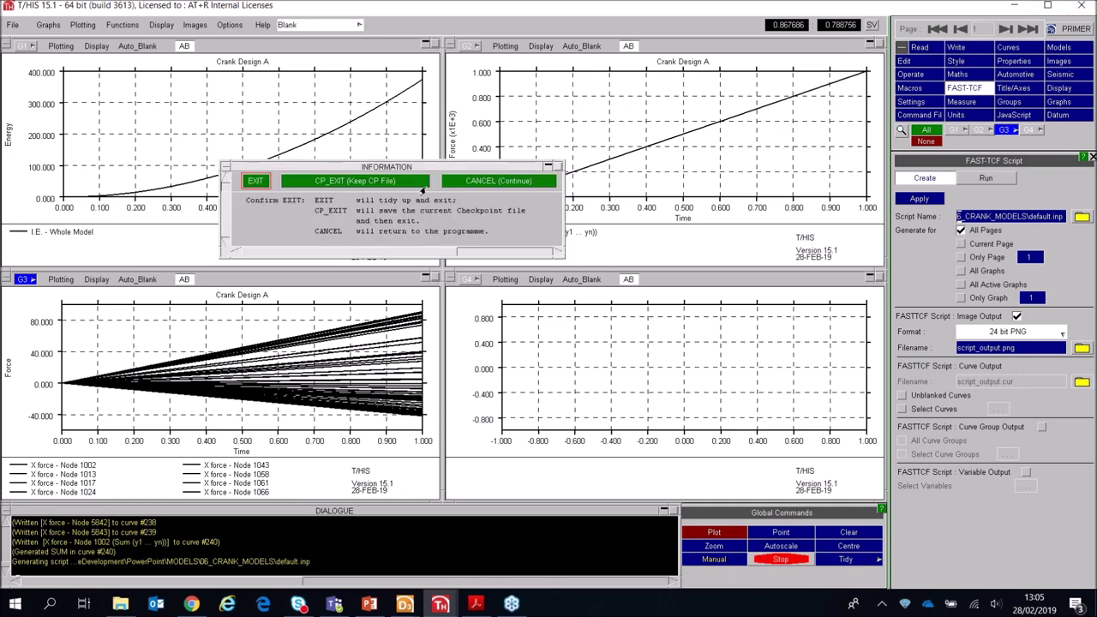
left_click(256, 182)
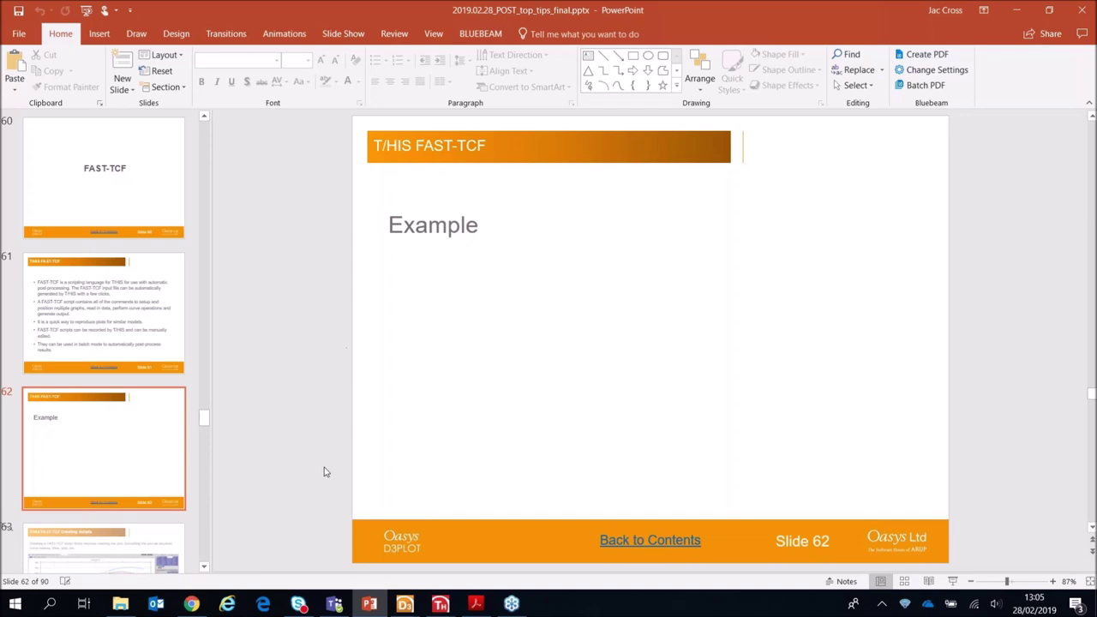
Step: Relaunch T/HIS from the this15_1_x64.exe shortcut in the 2019.02.28_POST_TOP_TIPS folder and dismiss the checkpoint file list
left_click(120, 604)
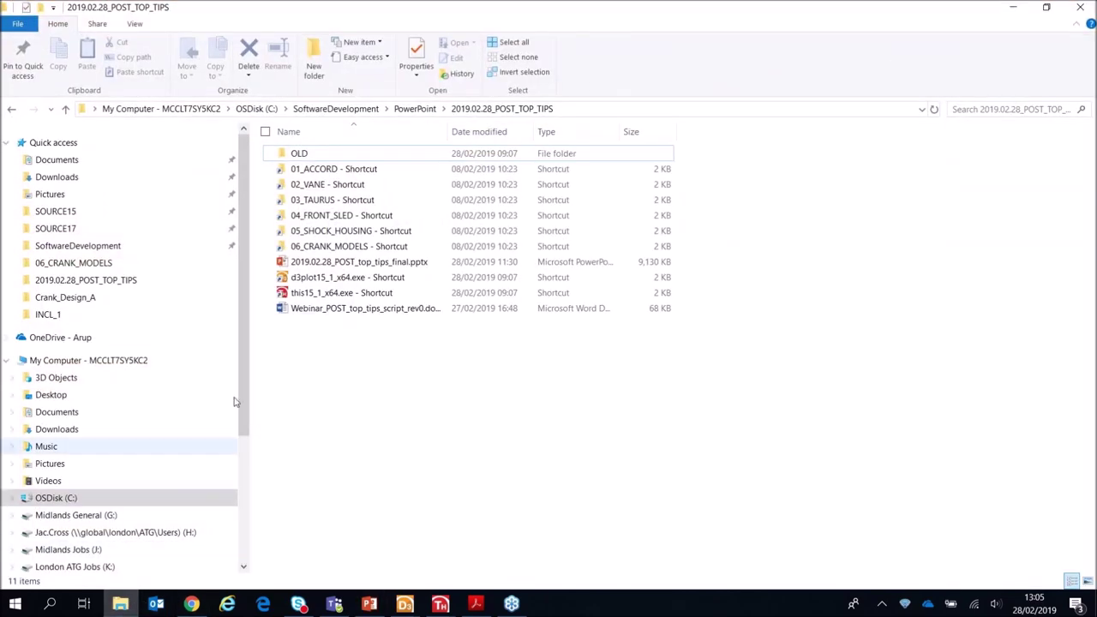
left_click(315, 294)
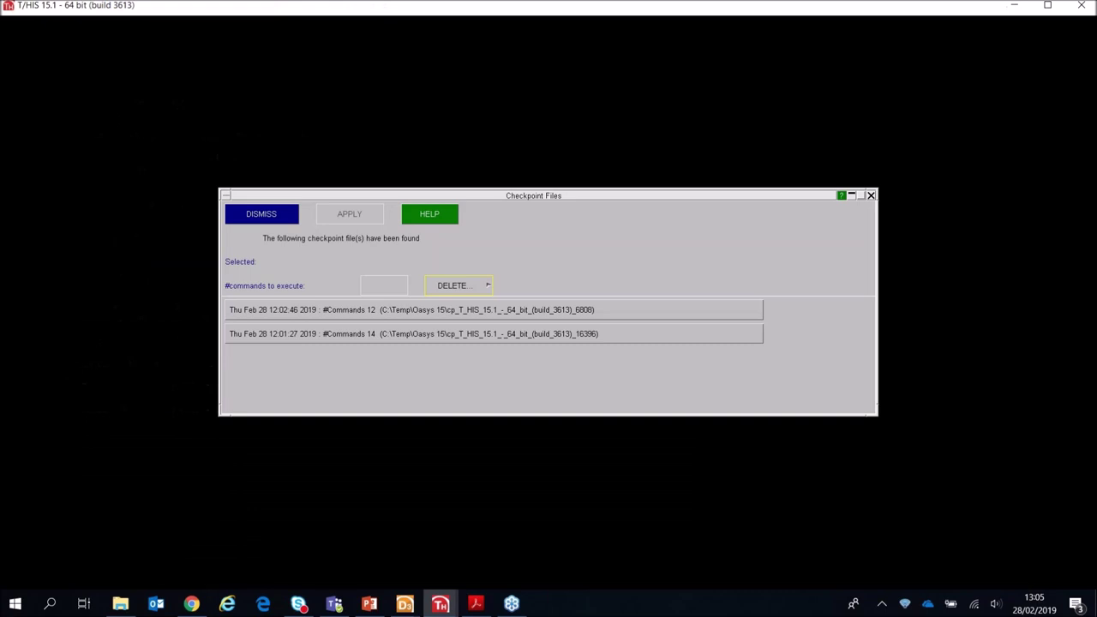
left_click(263, 214)
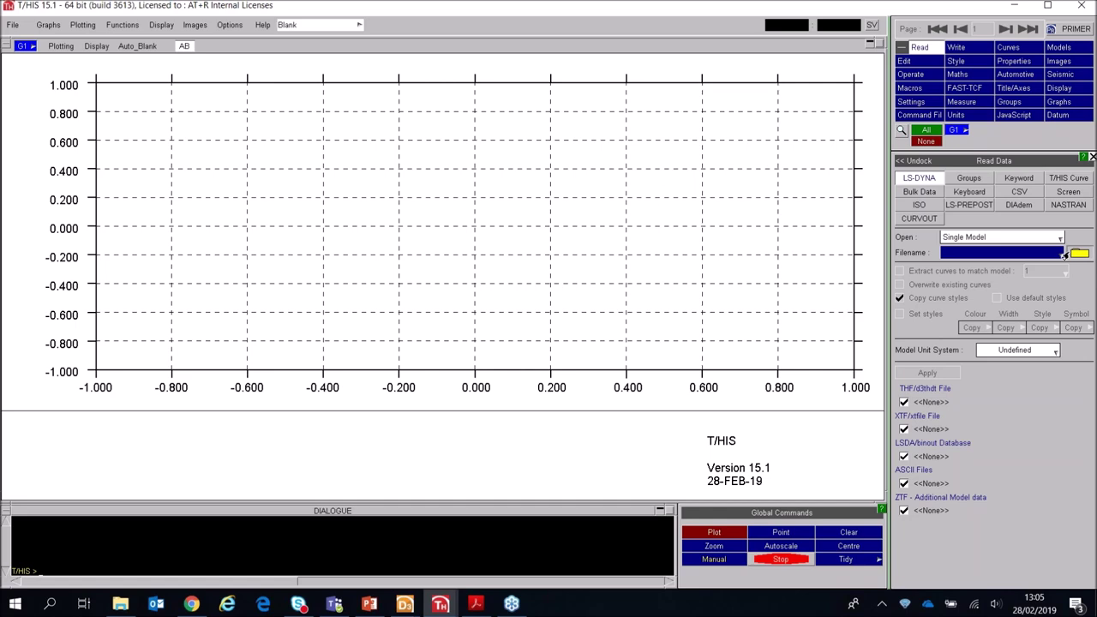
Step: Read in the LS-DYNA model crank_design_b.key from the Crank_Design_B folder
left_click(1078, 254)
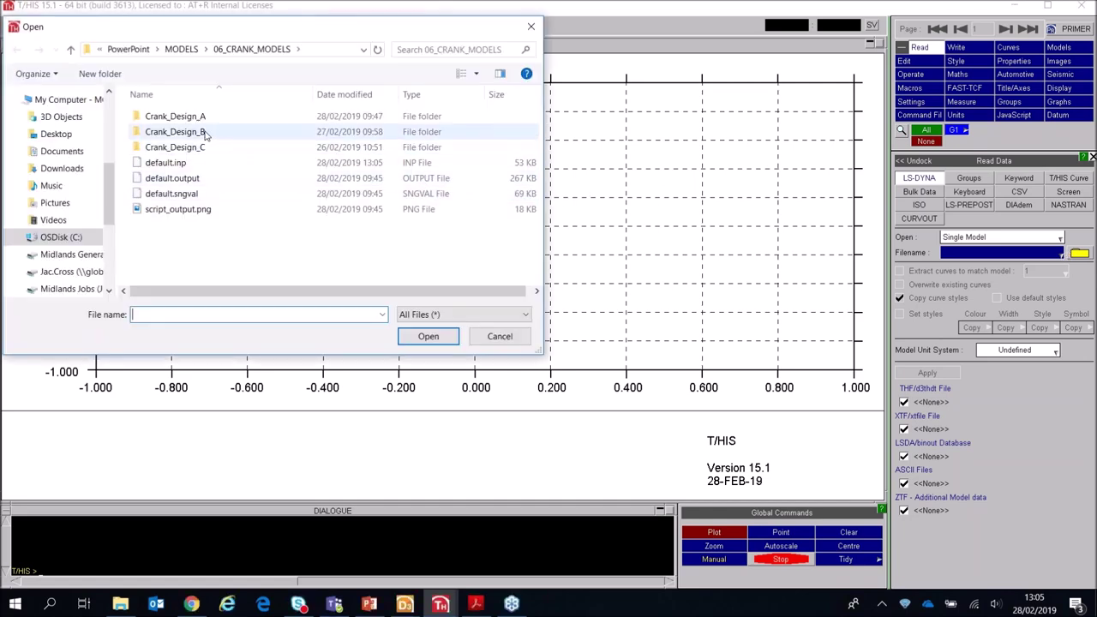
double_click(168, 134)
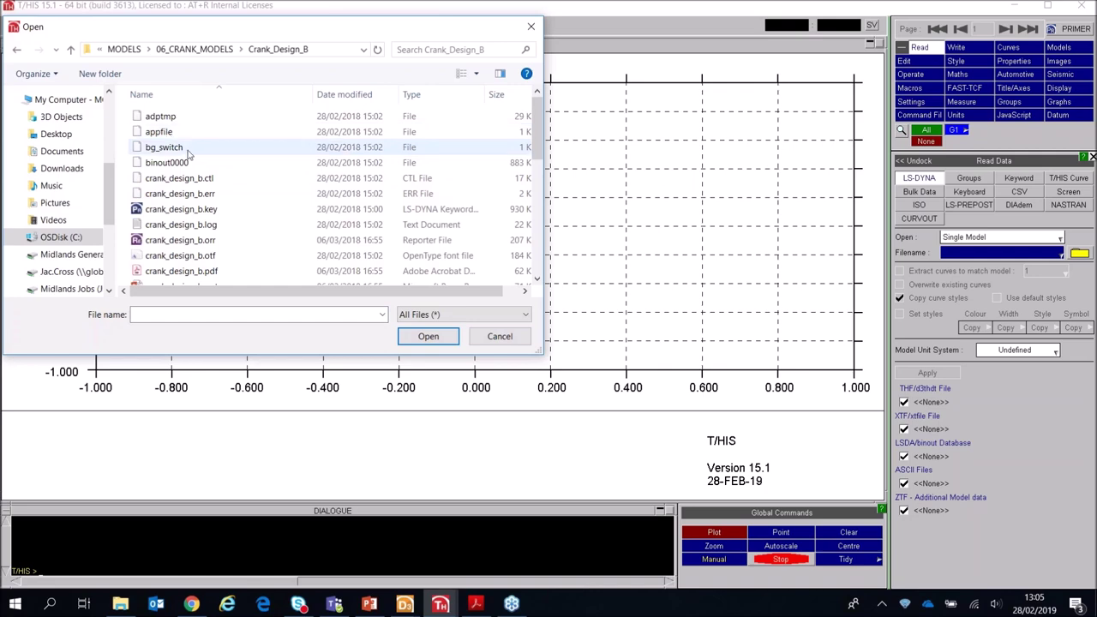
double_click(181, 209)
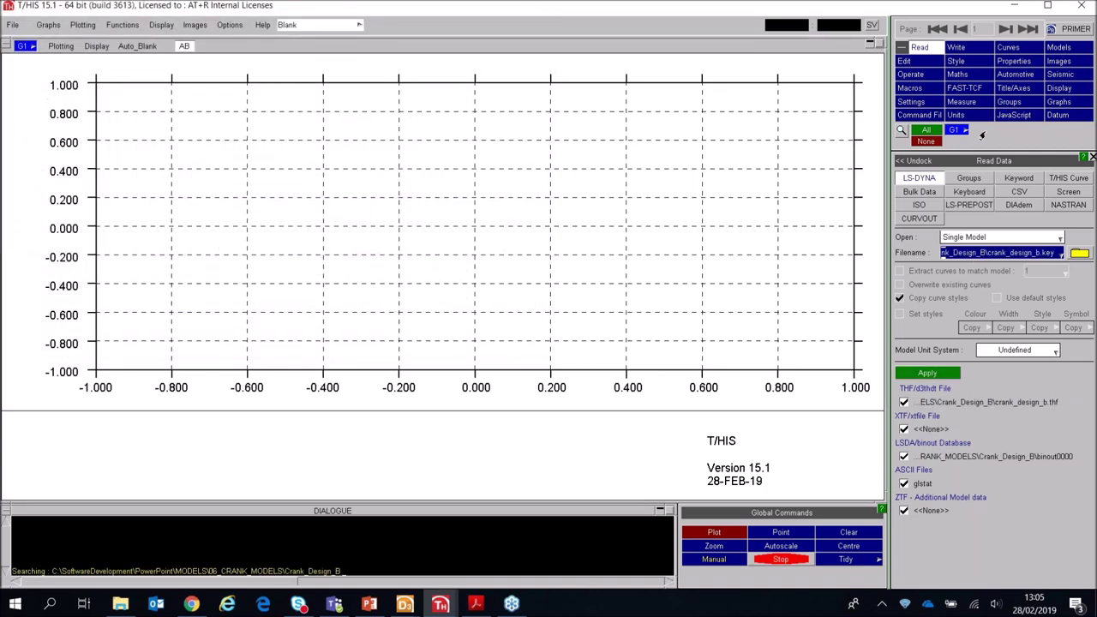
left_click(938, 377)
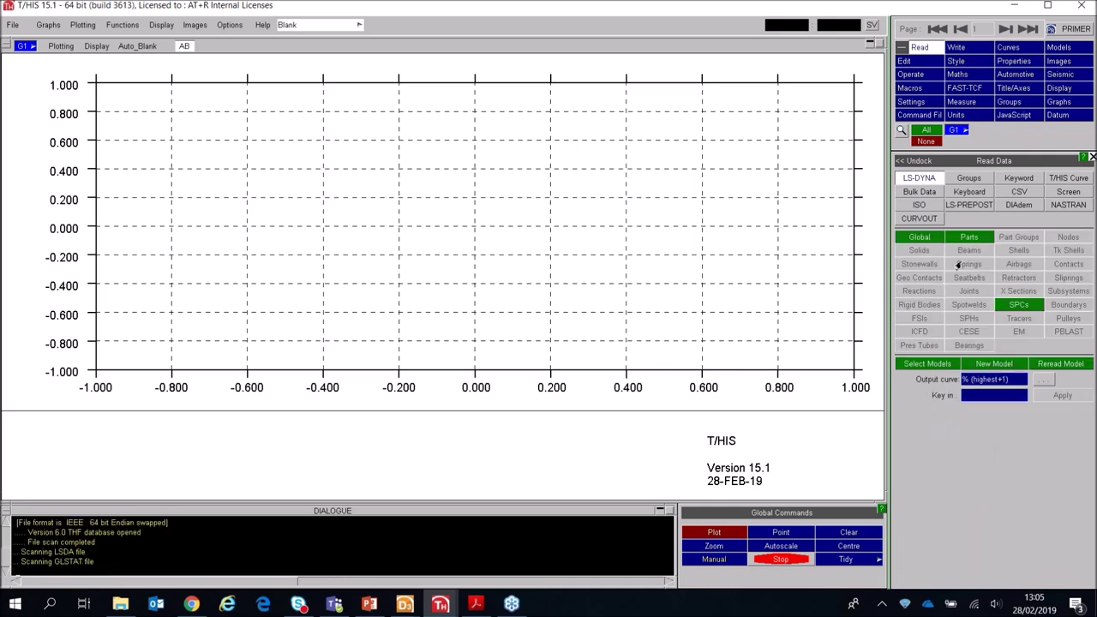
Step: Load the FAST-TCF script default.inp from the 06_CRANK_MODELS folder for running
left_click(966, 88)
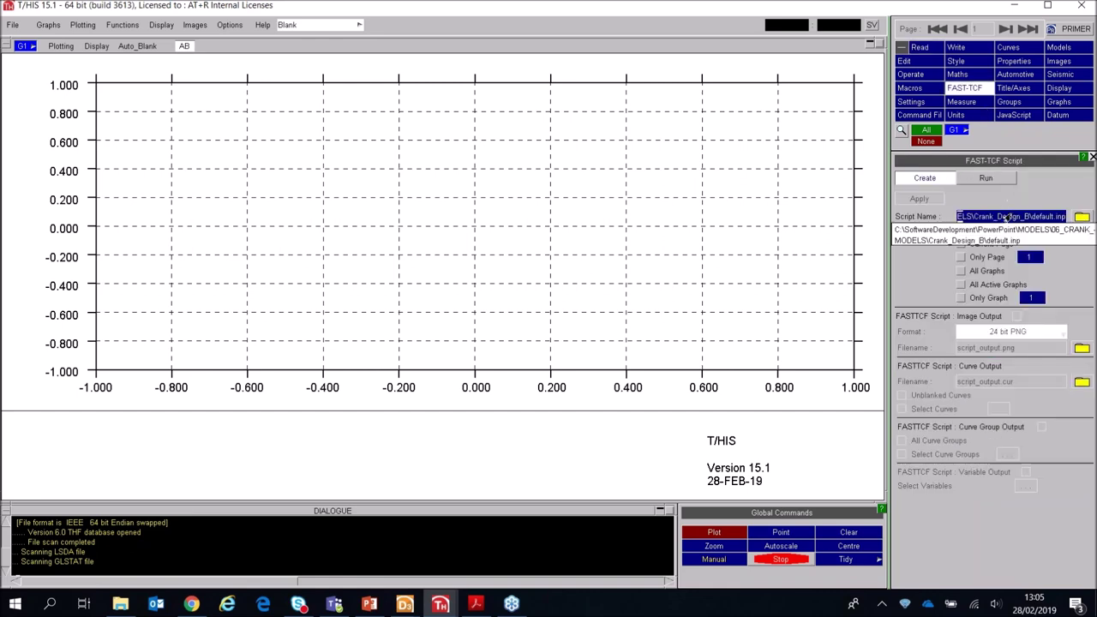
left_click(984, 178)
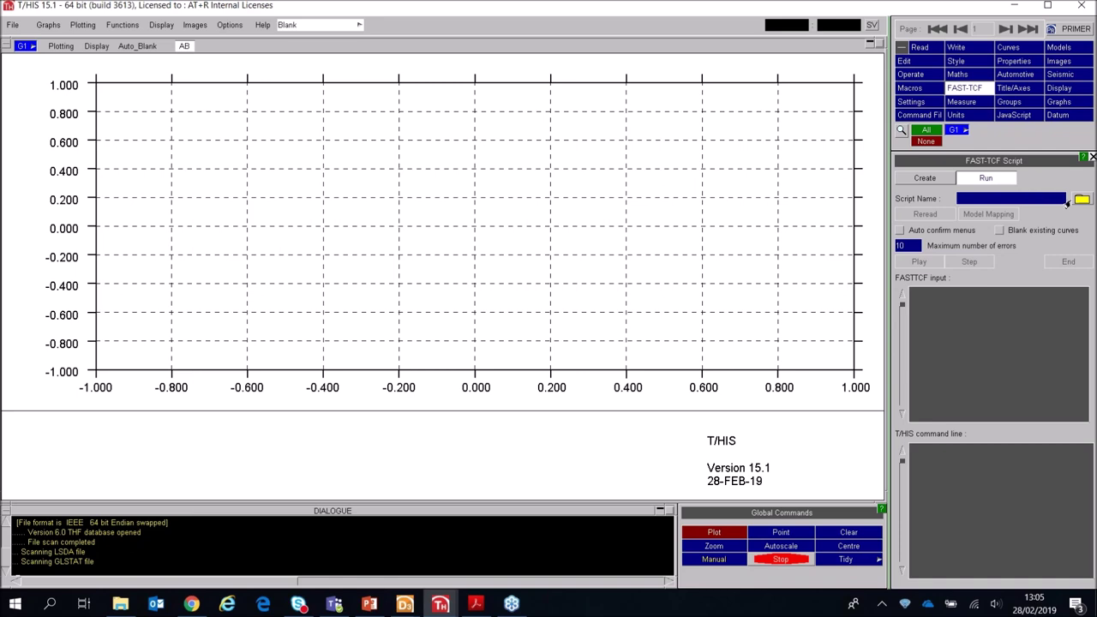
left_click(1082, 199)
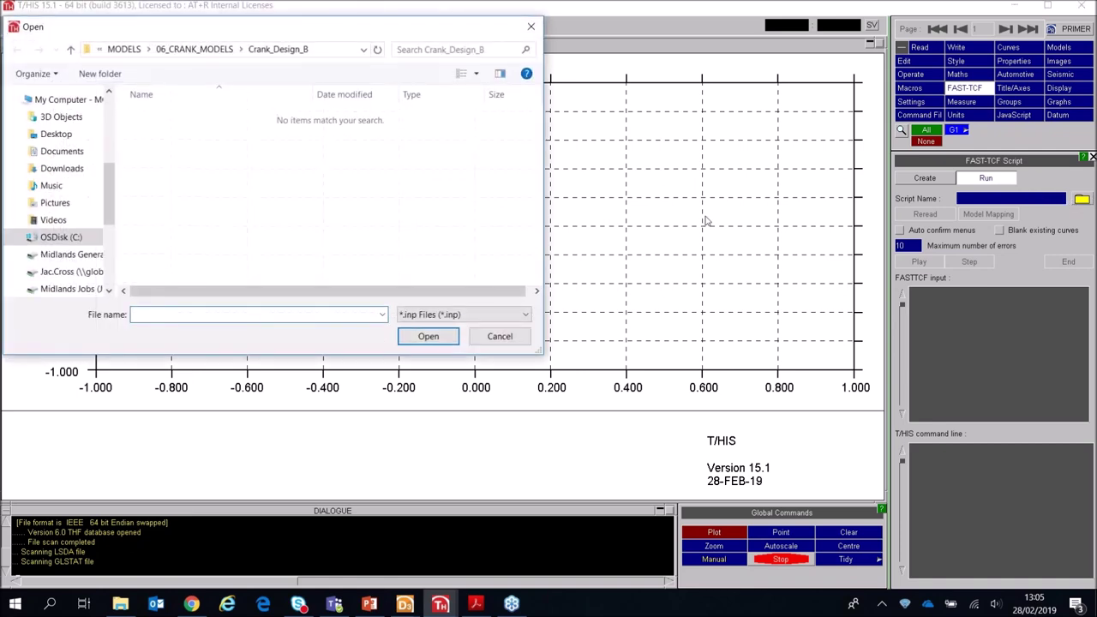
left_click(211, 50)
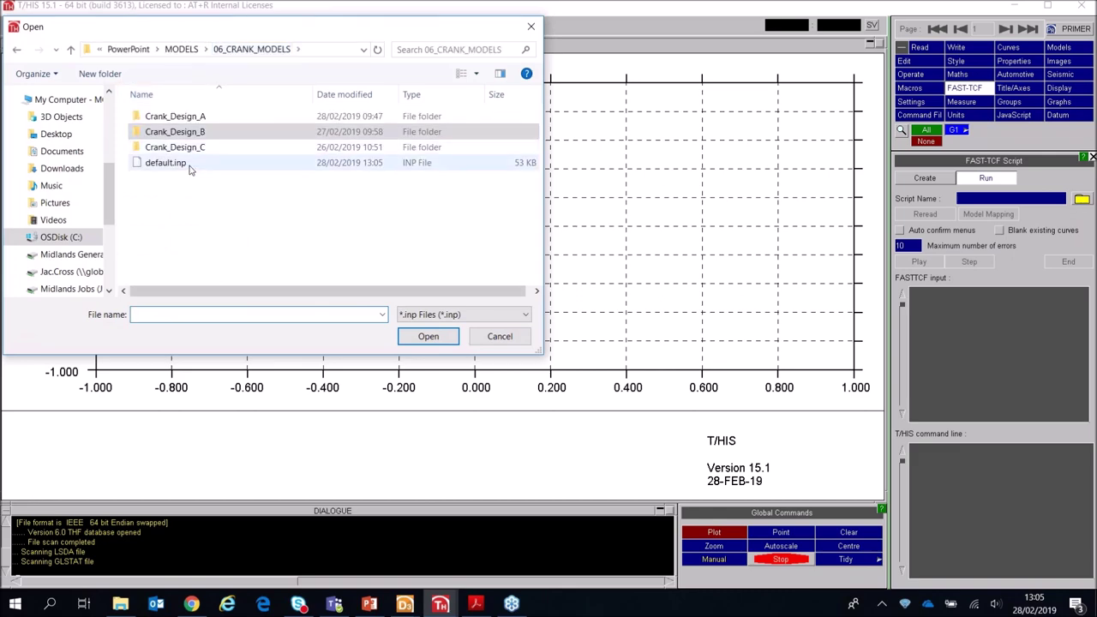
double_click(171, 164)
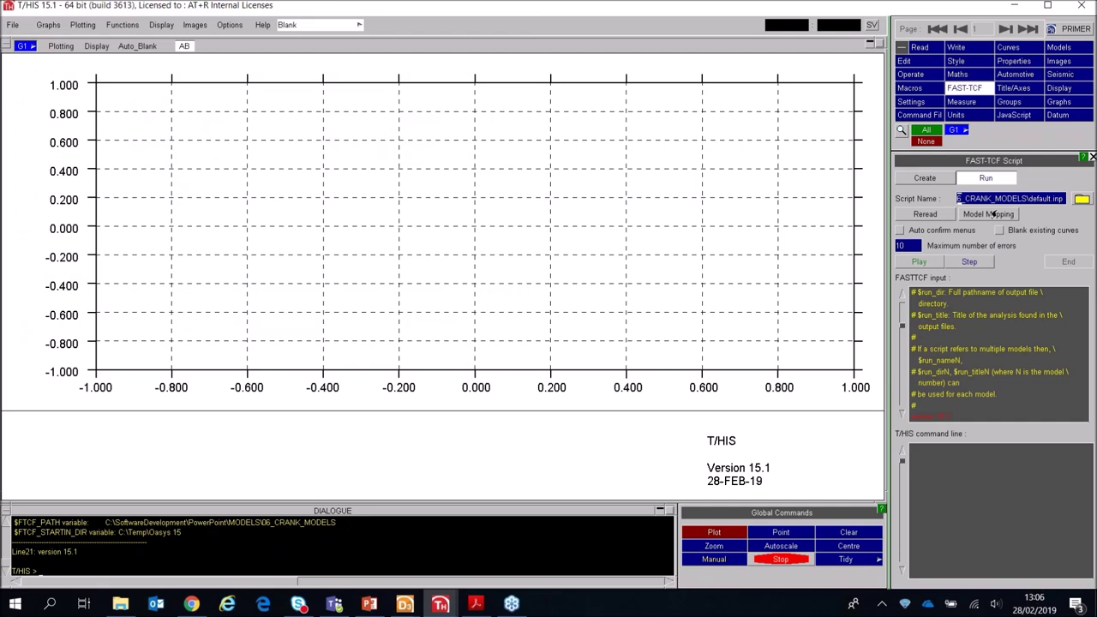
Step: Check the script's model mapping without changing it and play the whole script on the Crank Design B model
left_click(988, 216)
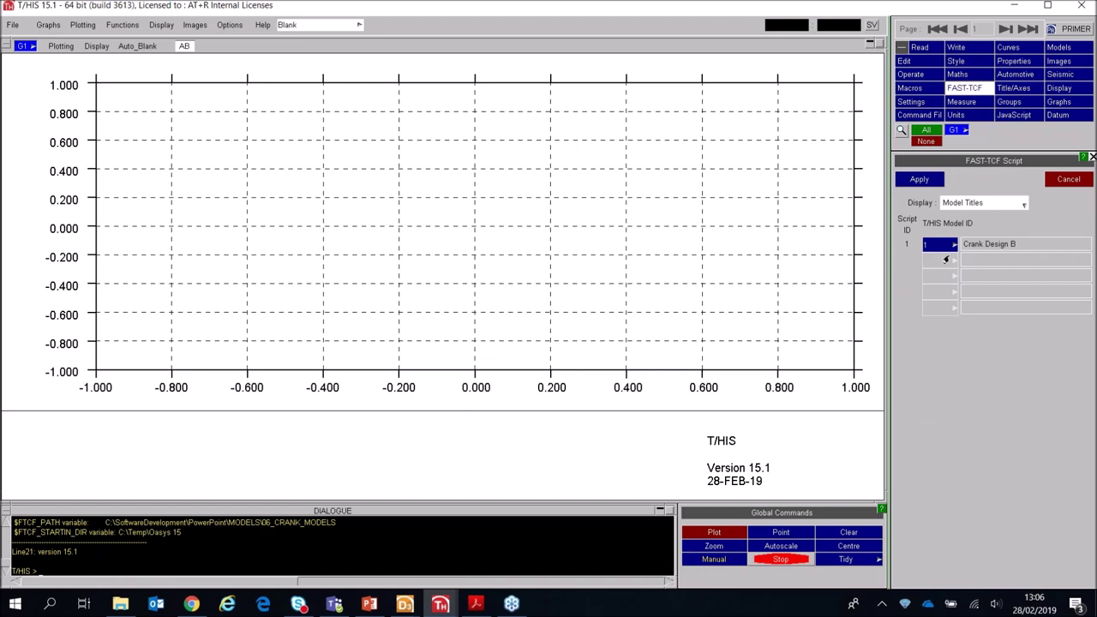
left_click(1069, 180)
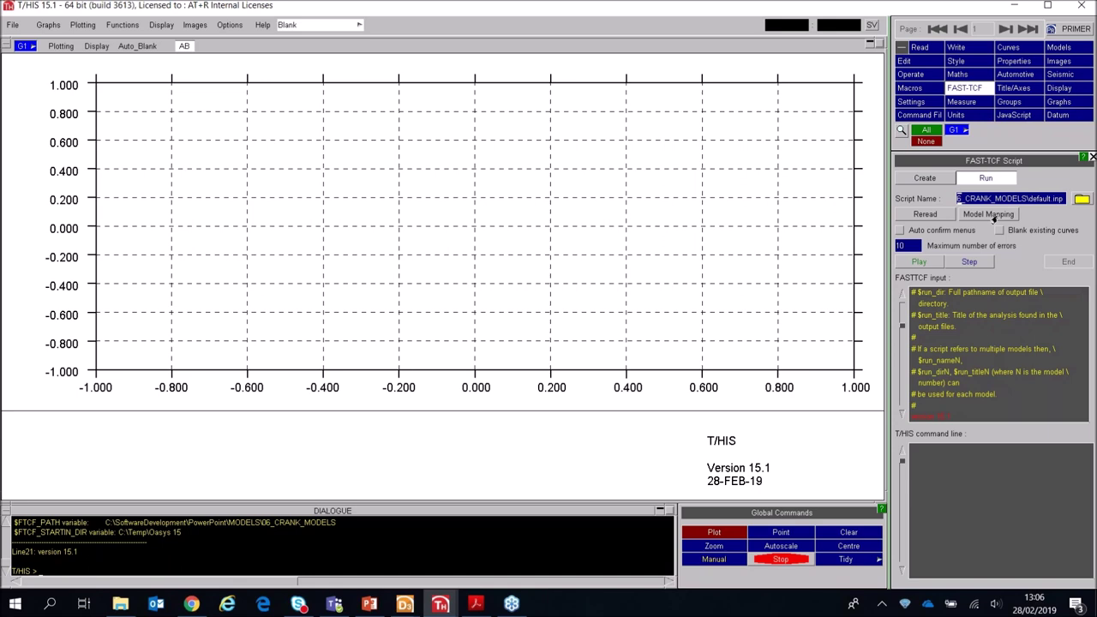
left_click(982, 214)
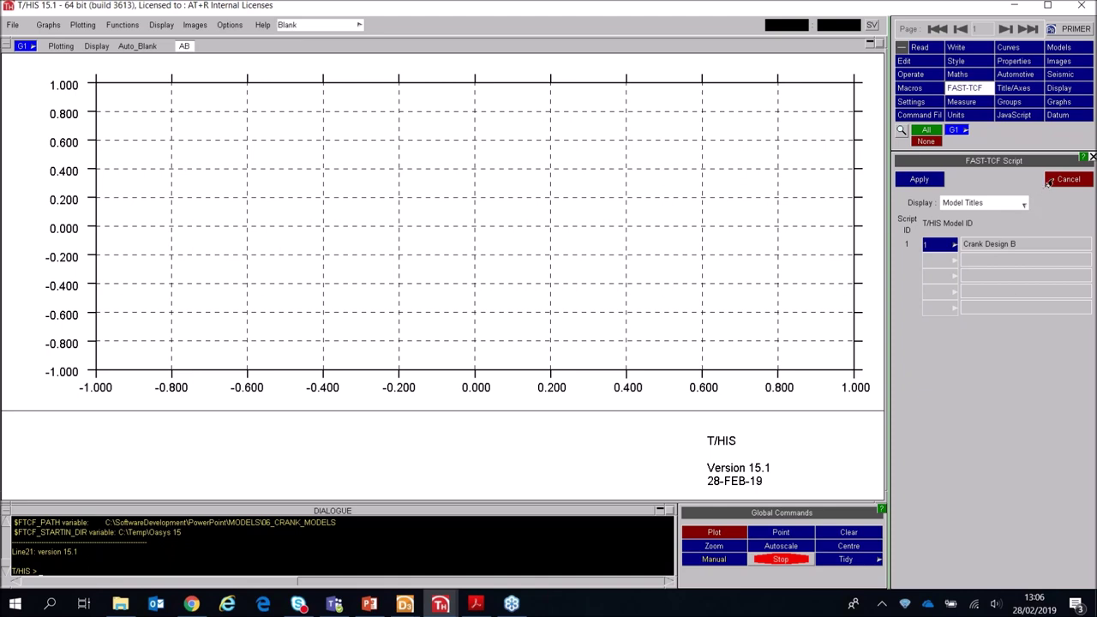
left_click(1050, 181)
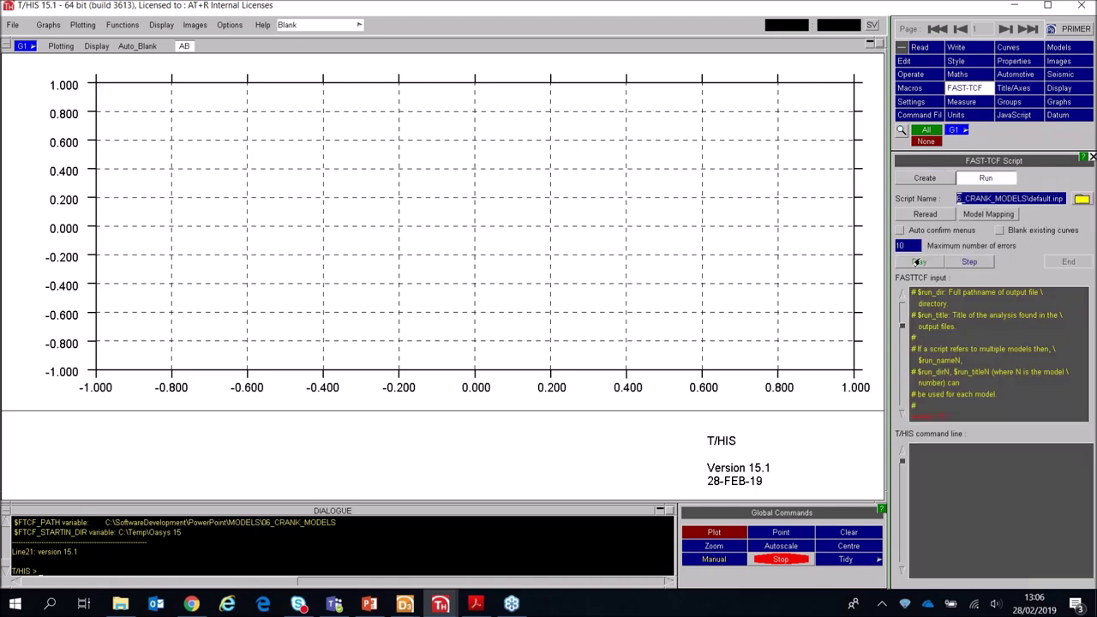
left_click(917, 262)
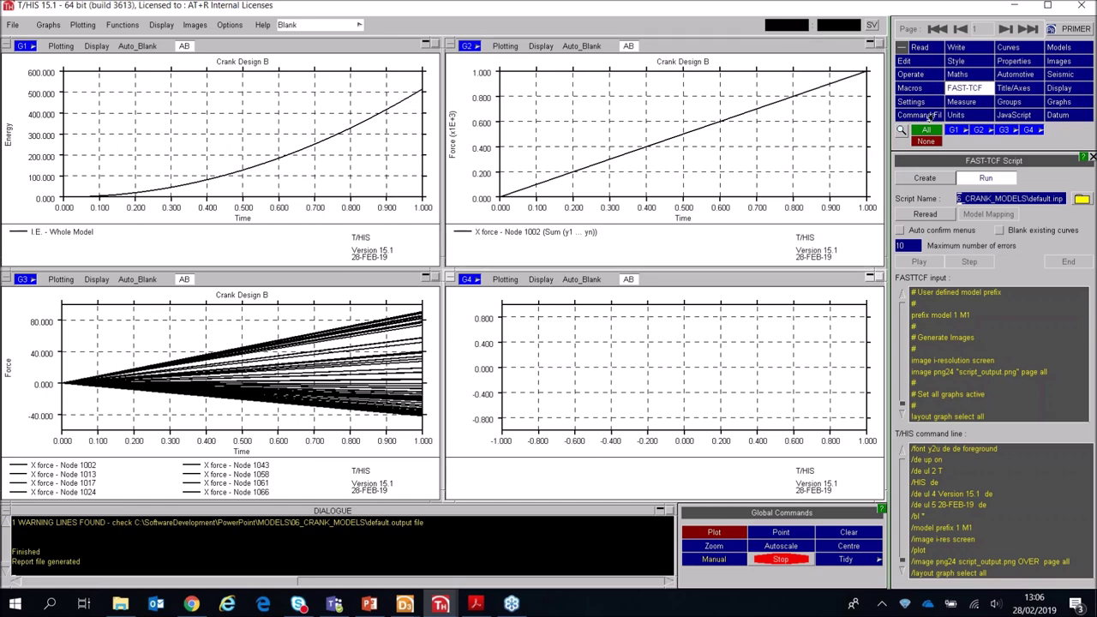
Step: Start reading a new LS-DYNA model and choose crank_design_a.key from the Crank_Design_A folder
left_click(921, 48)
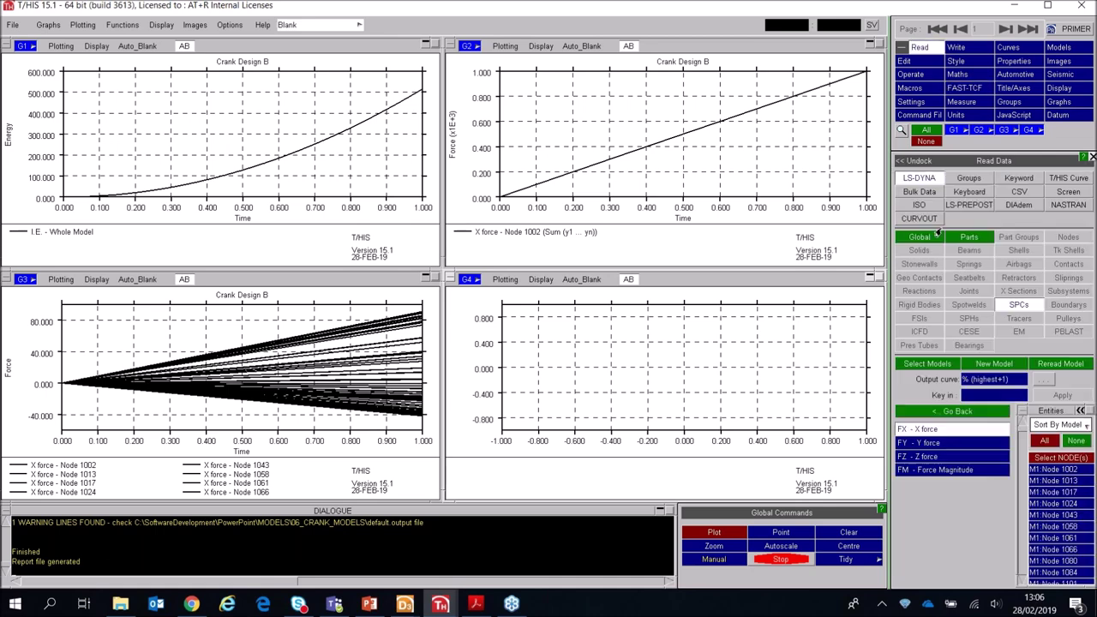
left_click(997, 365)
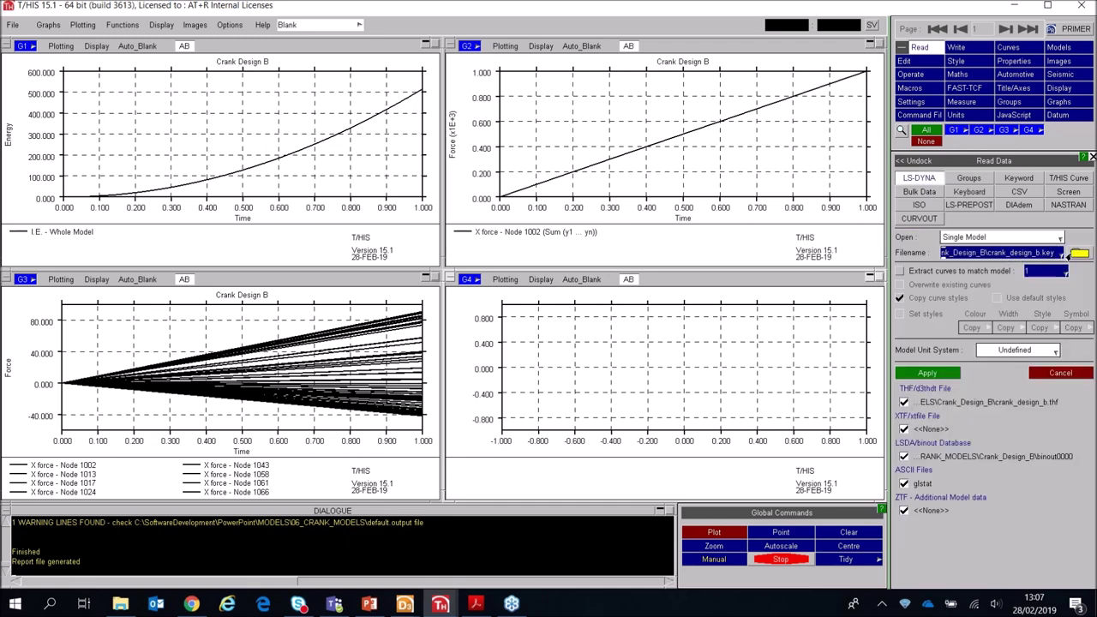
left_click(1079, 253)
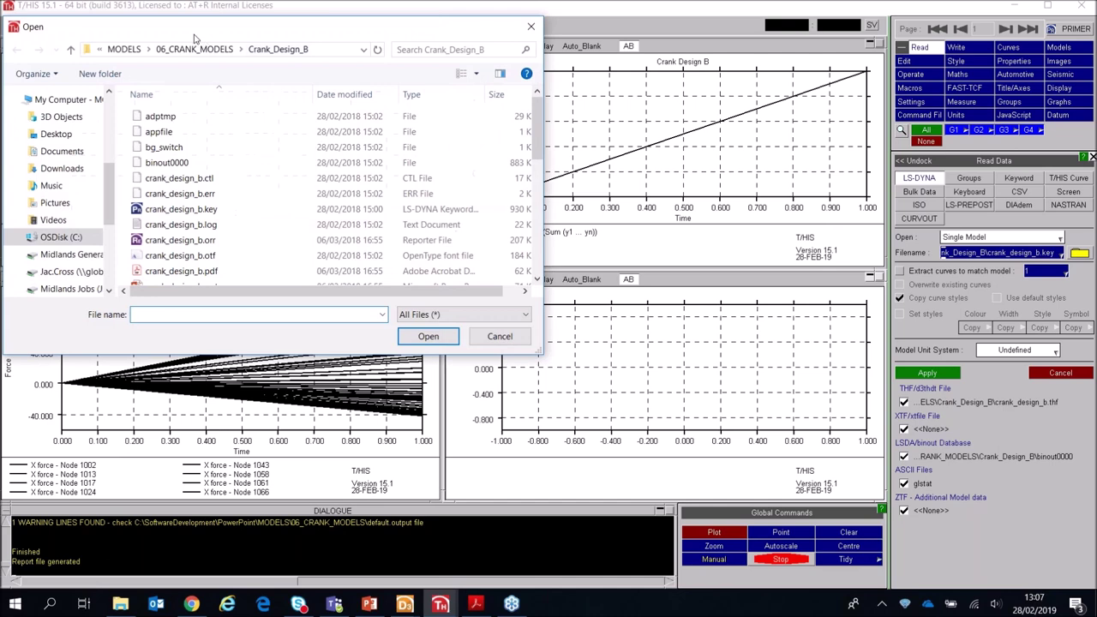
left_click(219, 54)
double_click(193, 119)
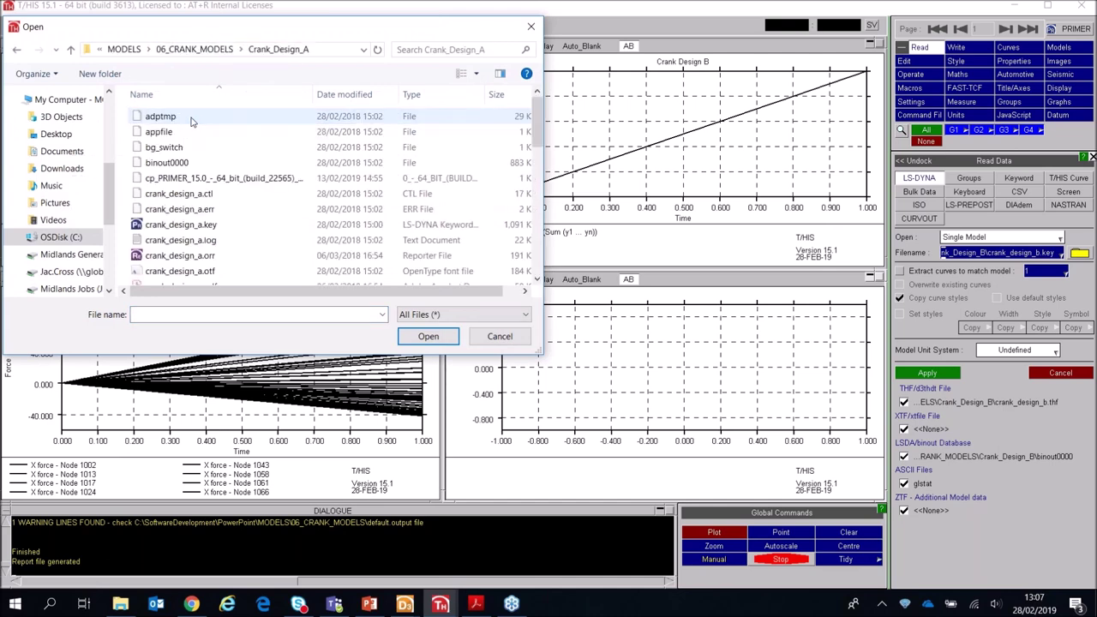
double_click(193, 225)
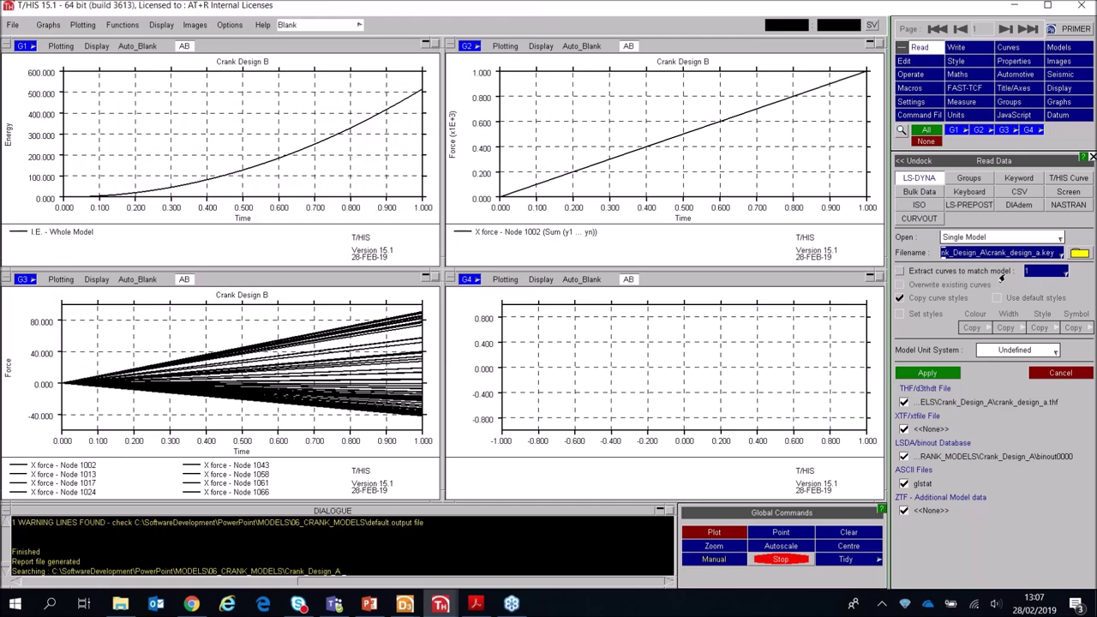
Step: Read the model with curves extracted to match model 1 in a red dashed style, and blank the curves in graph 4
left_click(900, 271)
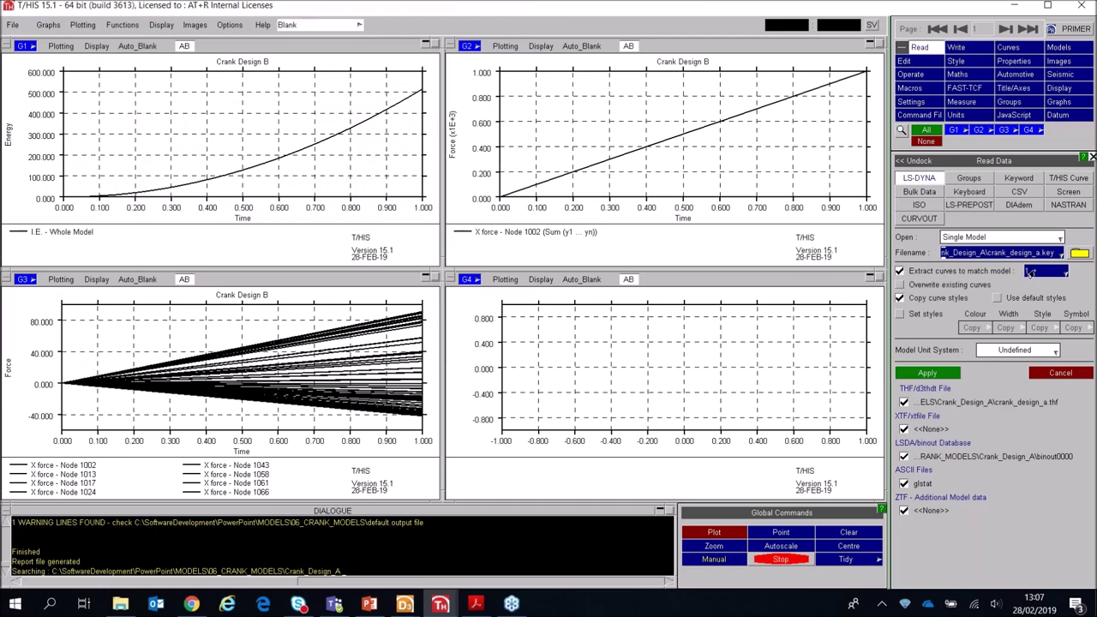
left_click(899, 314)
left_click(976, 330)
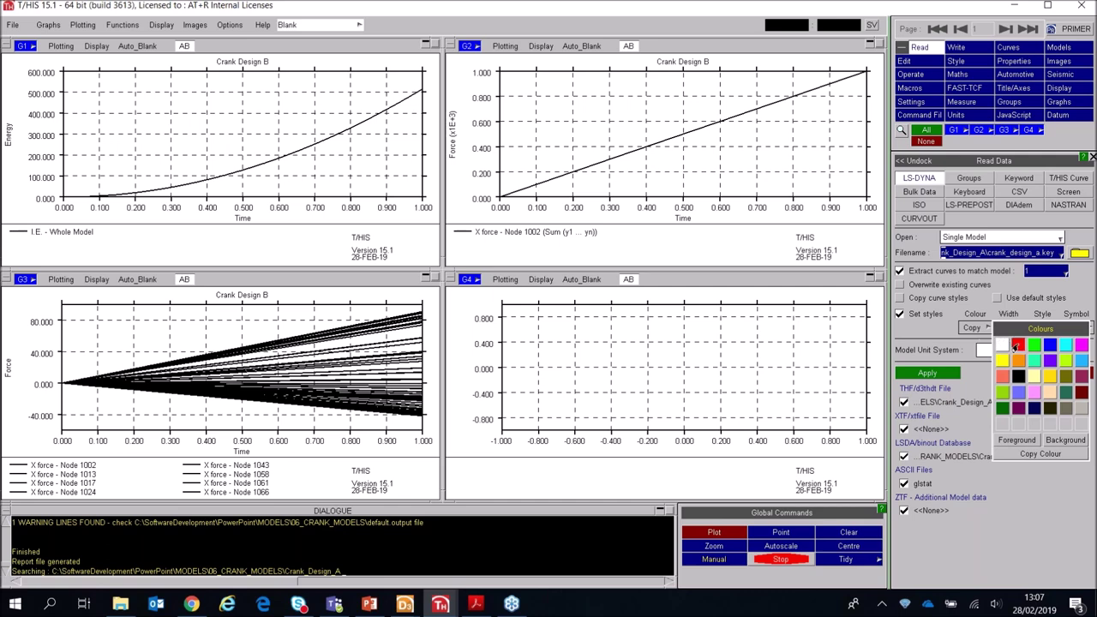
left_click(1017, 345)
left_click(1038, 330)
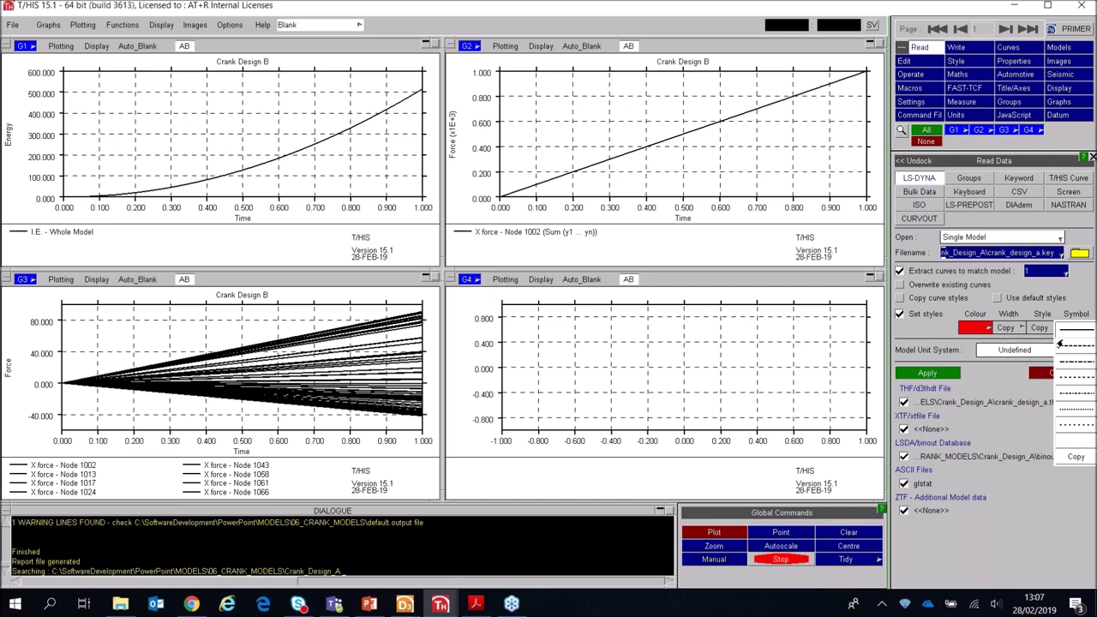
left_click(1073, 375)
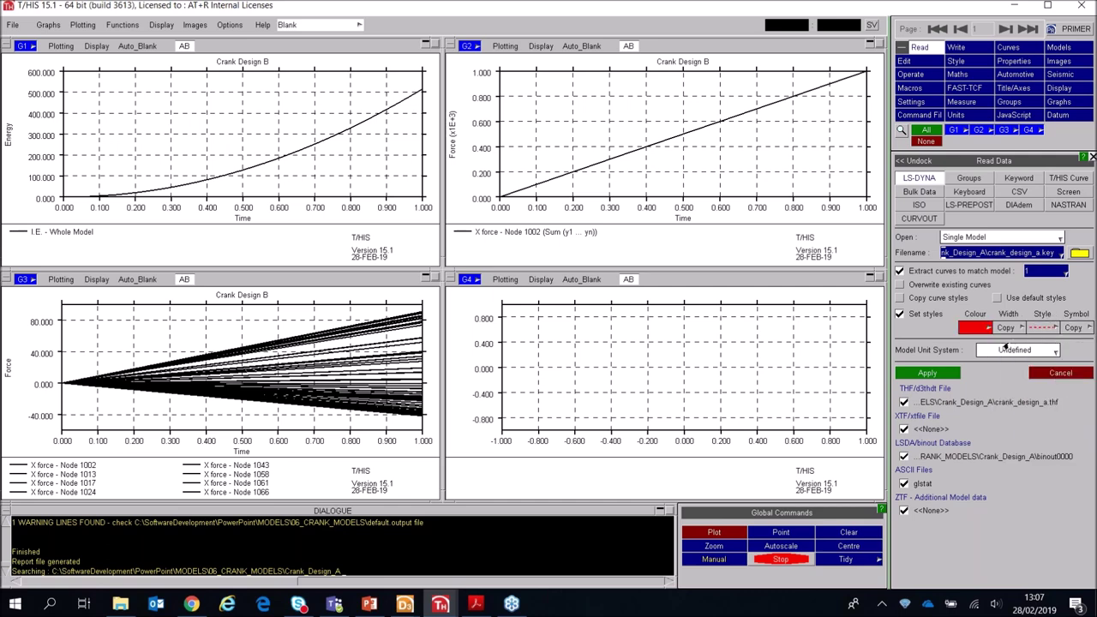
left_click(929, 374)
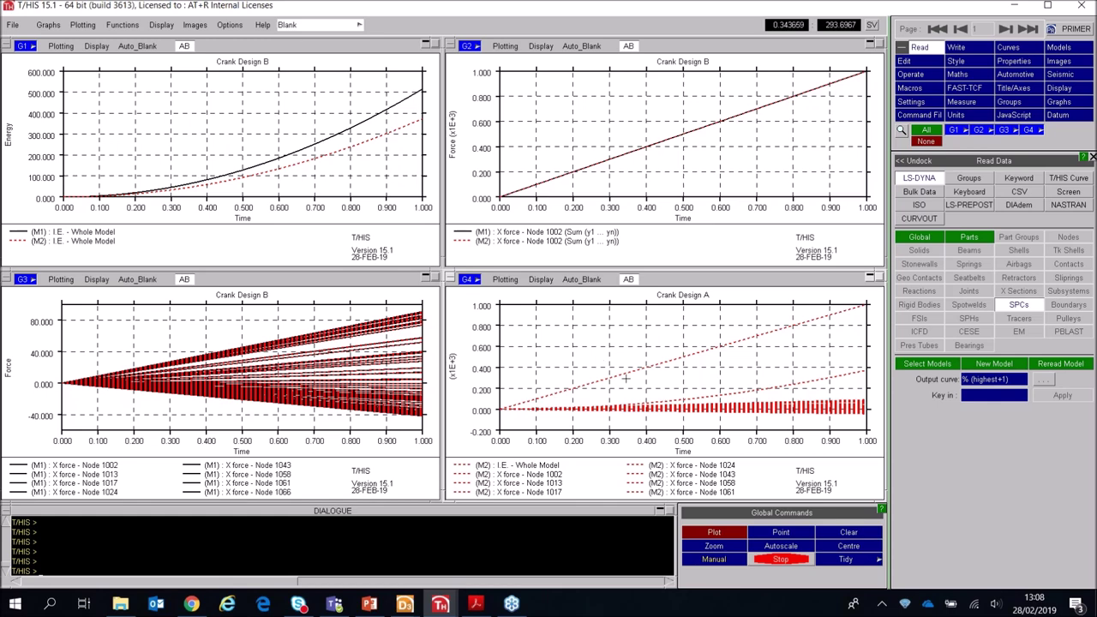
left_click(626, 377)
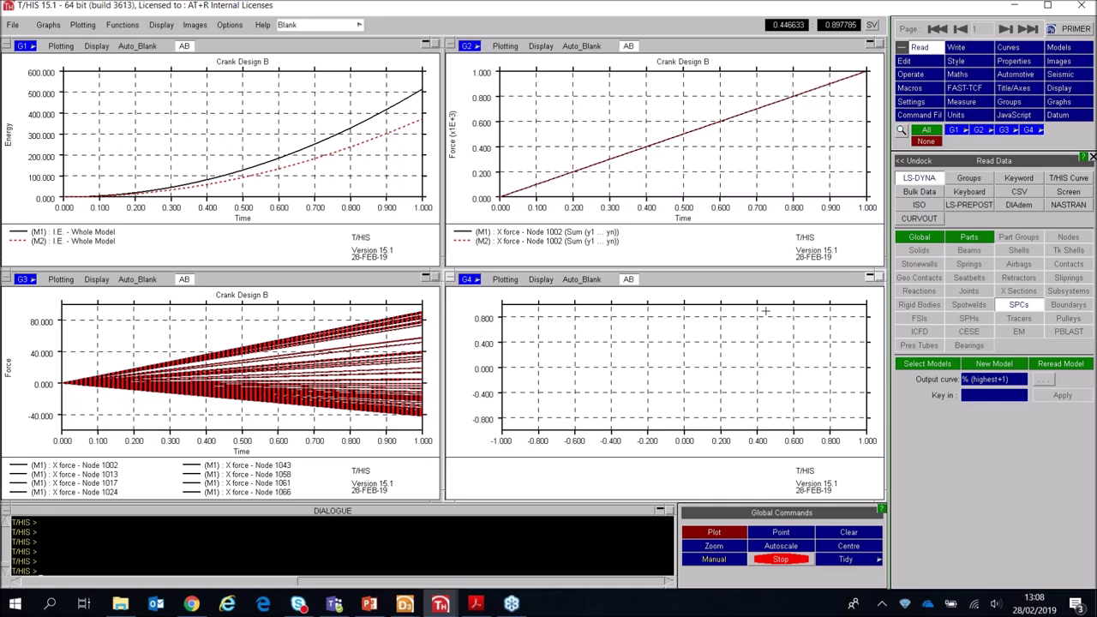
Step: Open the curve table, look through the curves of both models and sort them by entity ID
key("c")
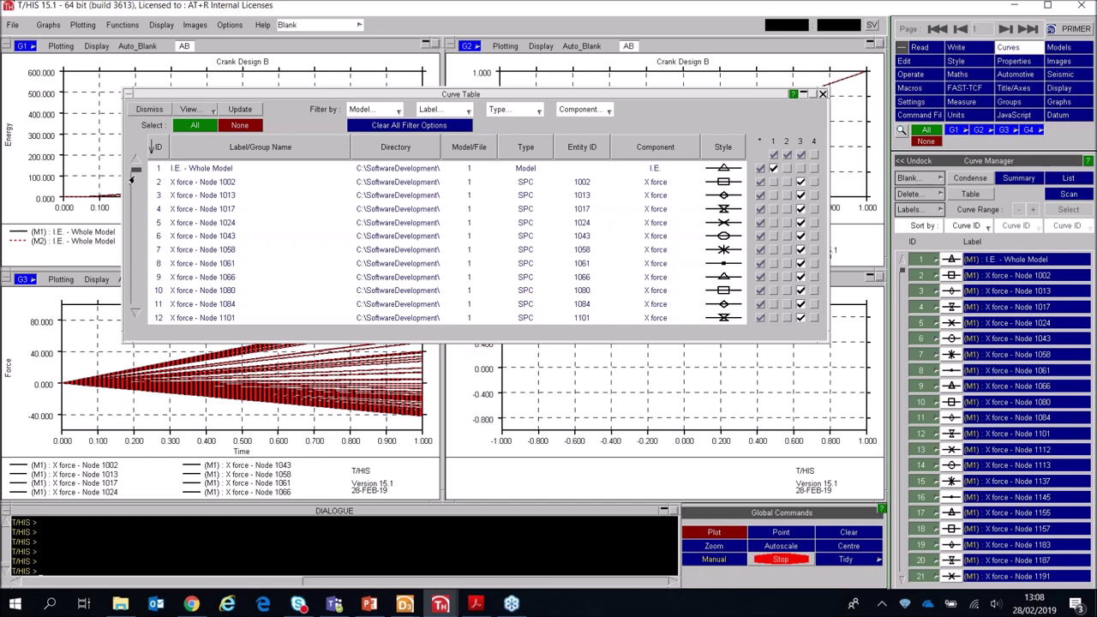
left_click_drag(133, 171, 134, 314)
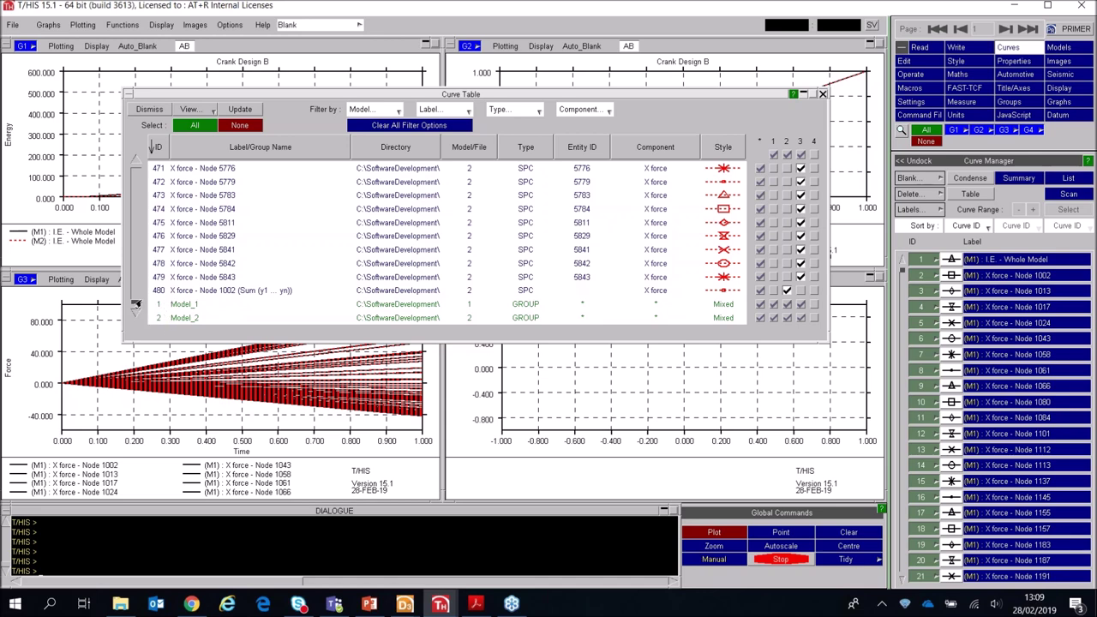
left_click_drag(136, 305, 128, 164)
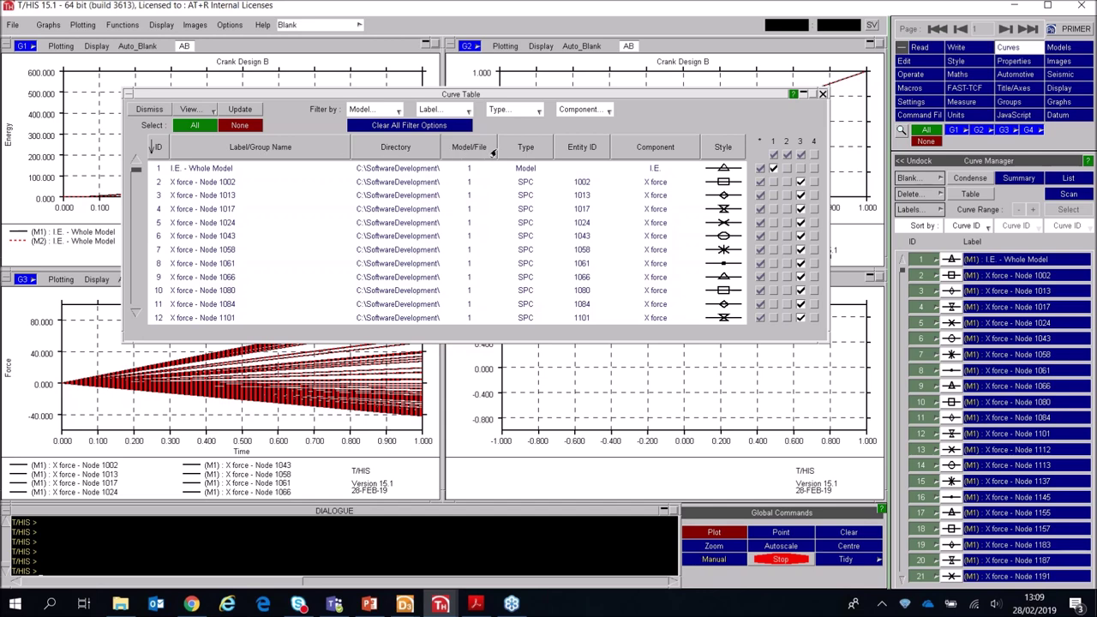
left_click(582, 149)
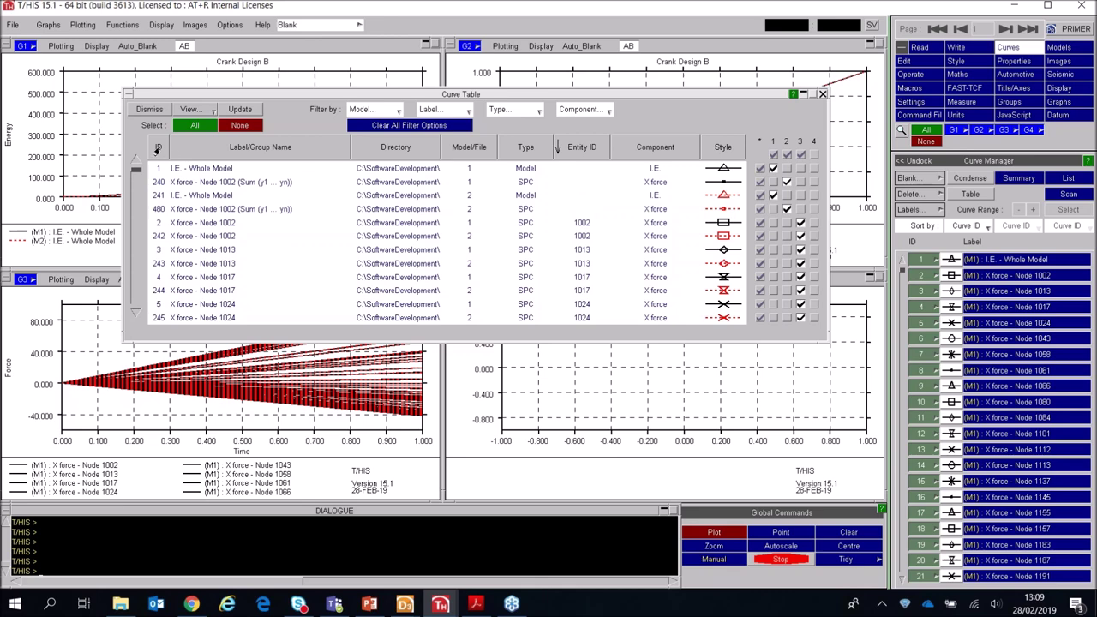
Step: Sort the curve table by curve ID and place the Model/File and Entity ID columns ahead of the Label/Group Name column
left_click(156, 150)
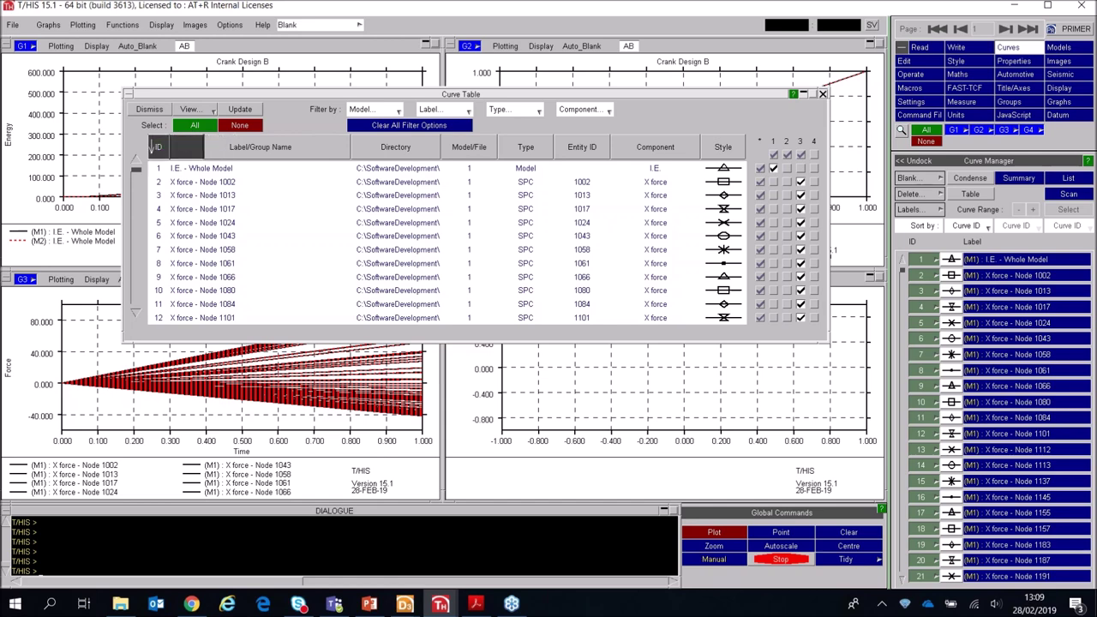
left_click_drag(171, 147, 176, 147)
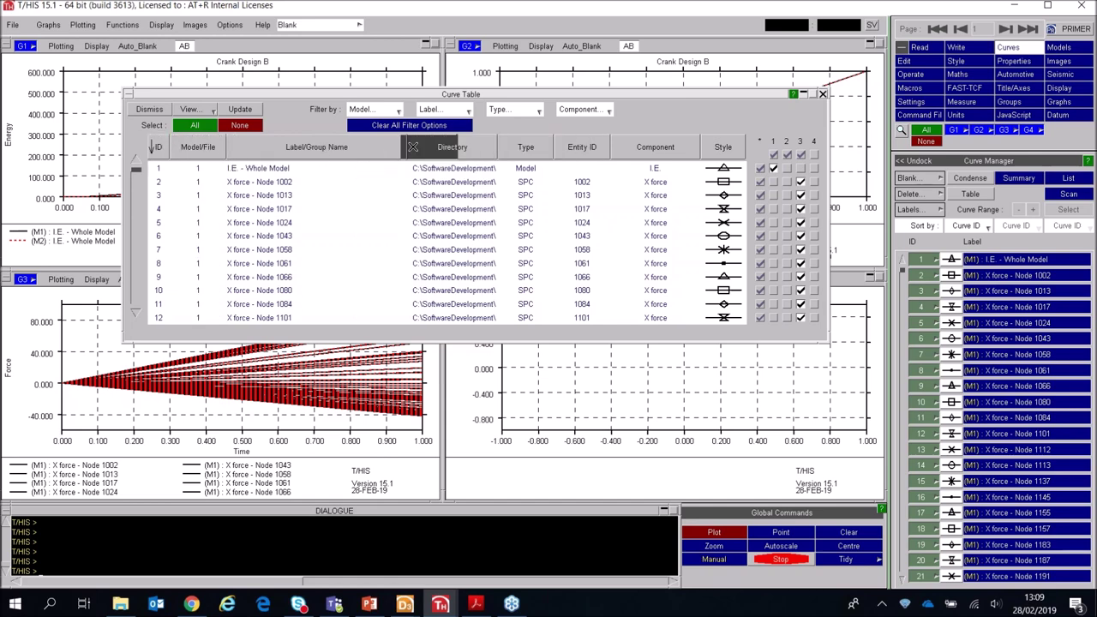
left_click_drag(252, 147, 207, 147)
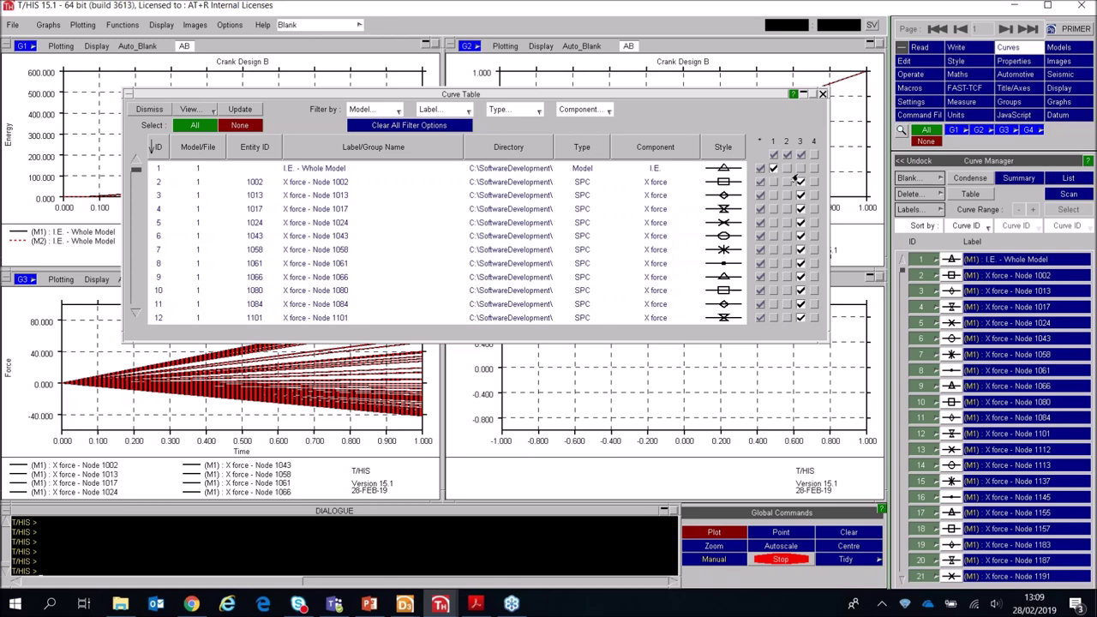
Step: Blank the Model_2 group in graph 3, unblank it in graph 4, and return the table to curve ID order
left_click(582, 148)
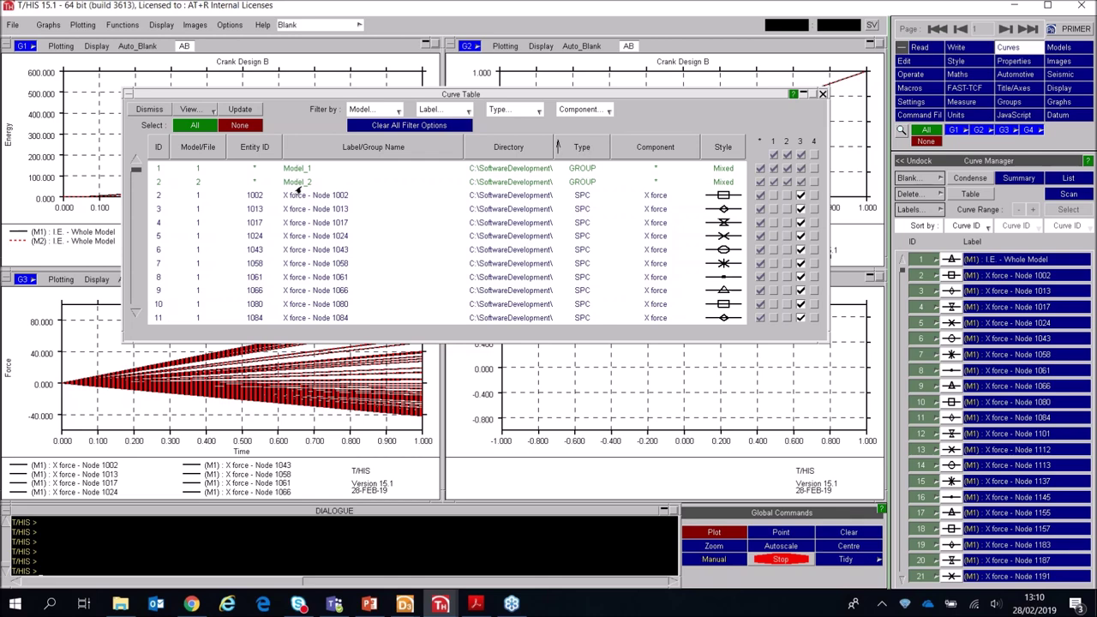
left_click(799, 182)
left_click(813, 181)
left_click(157, 148)
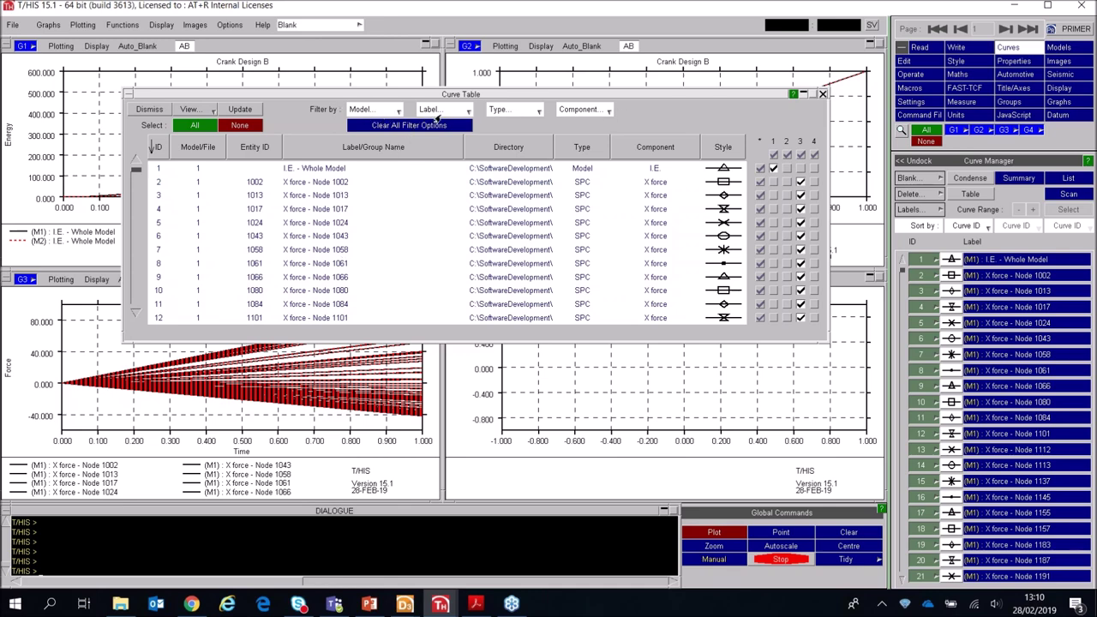
Step: Filter the table to Model 2 and blank its whole-model I.E. curve and summed X force curve in graph 4
left_click(387, 113)
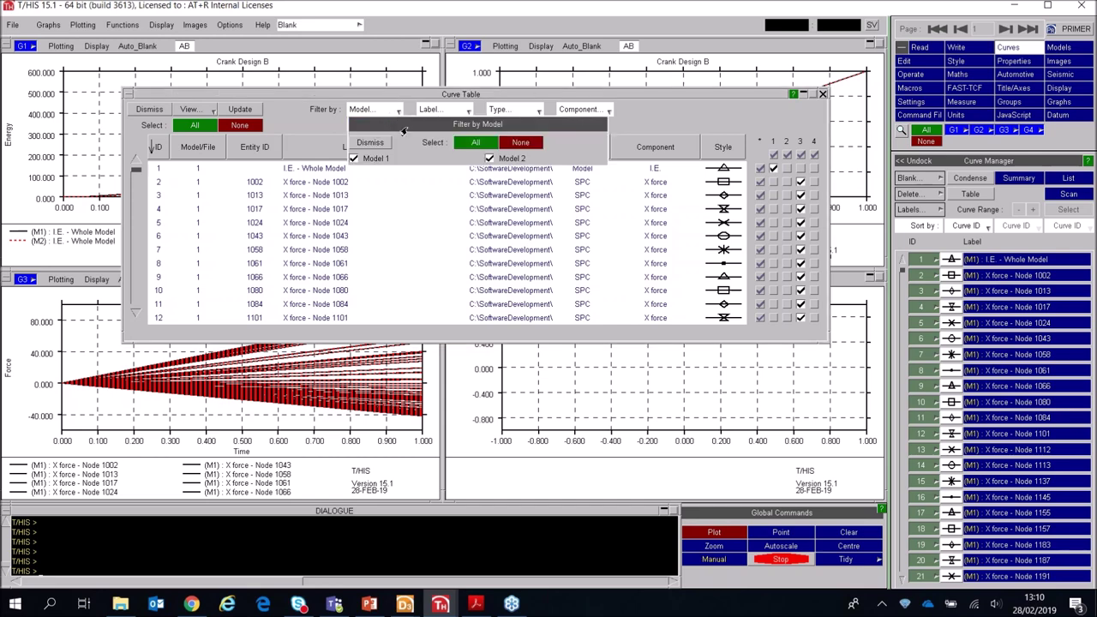
left_click(353, 160)
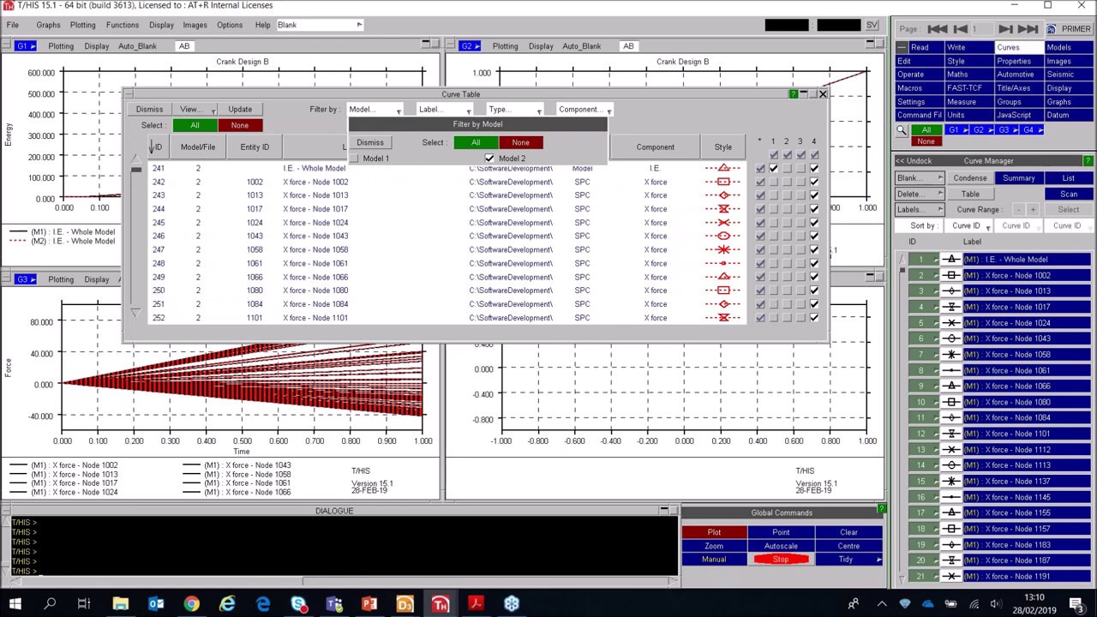
left_click(370, 144)
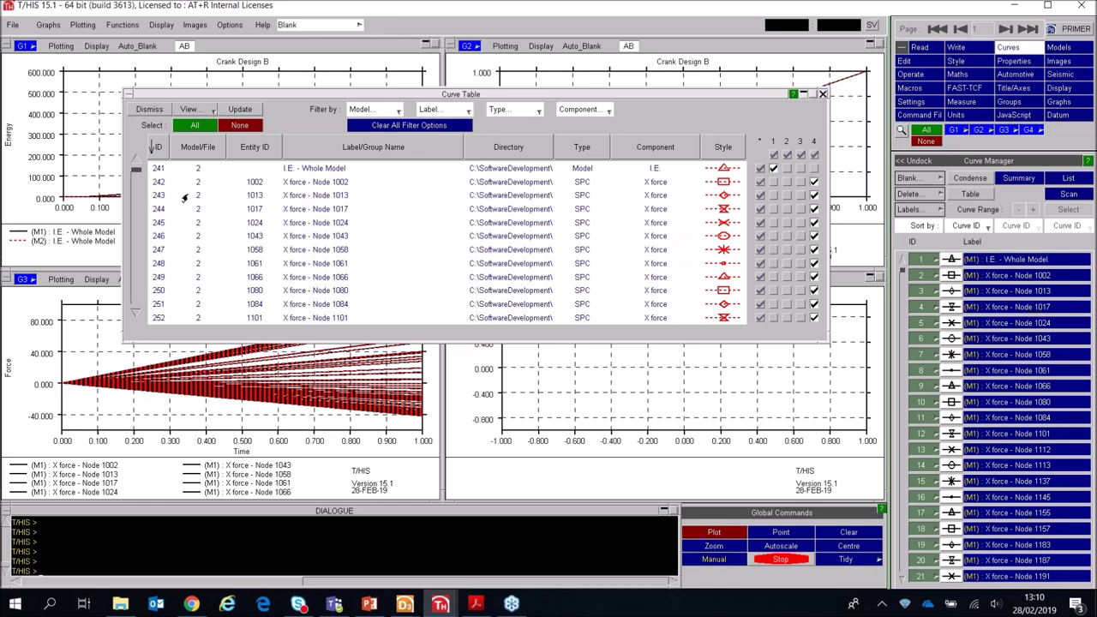
left_click_drag(135, 175, 135, 321)
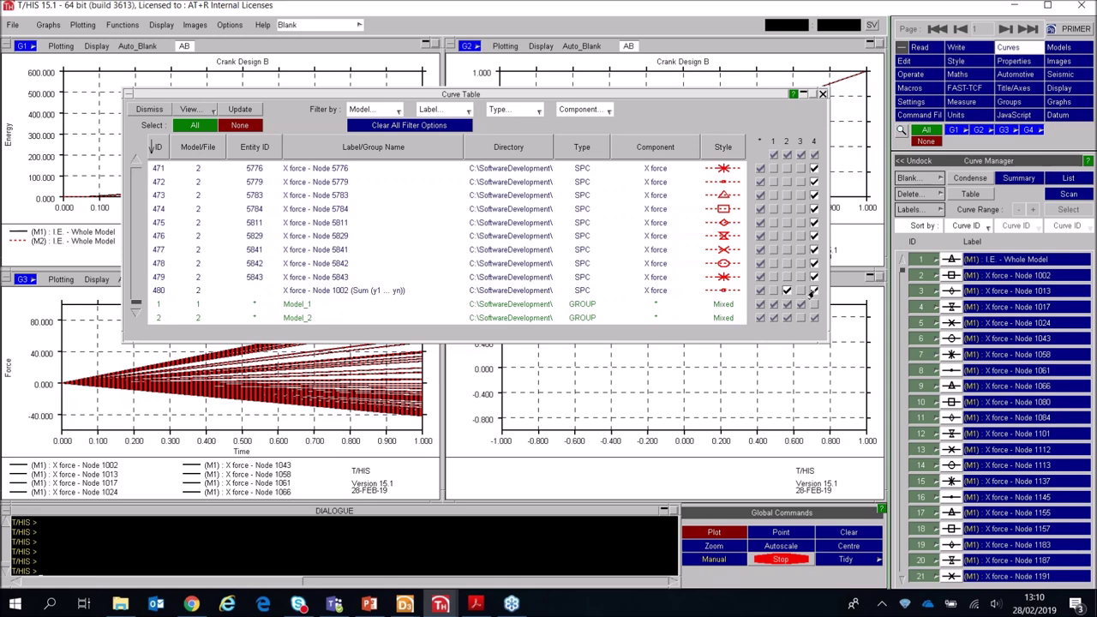
Step: Include Model 1 in the table's model filter again and close the curve table to inspect the four graphs
left_click(383, 113)
left_click(356, 159)
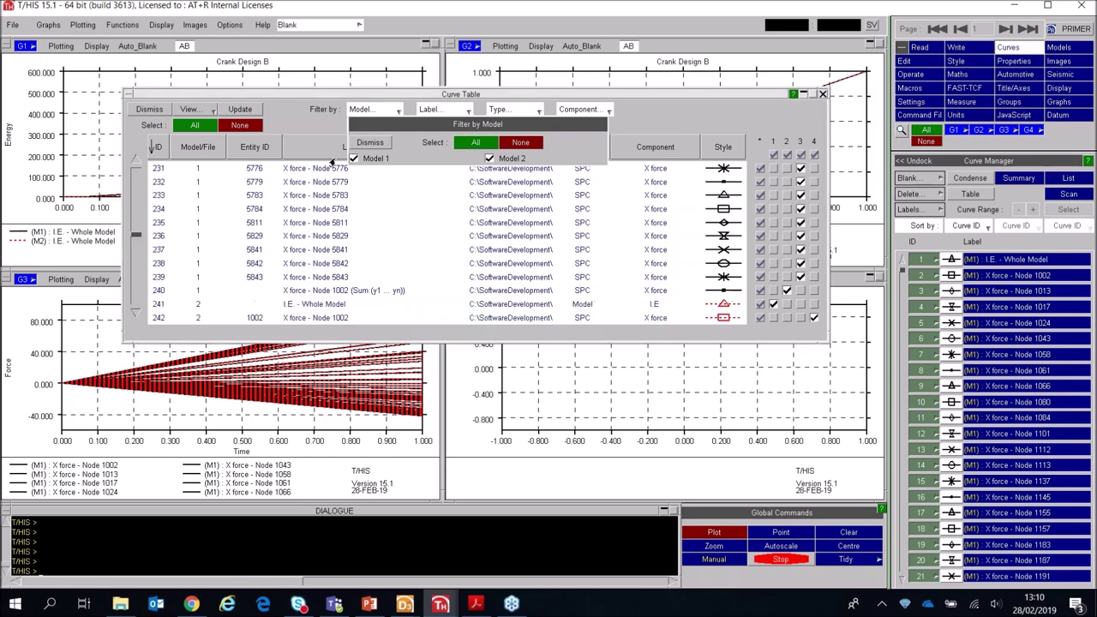
left_click(359, 141)
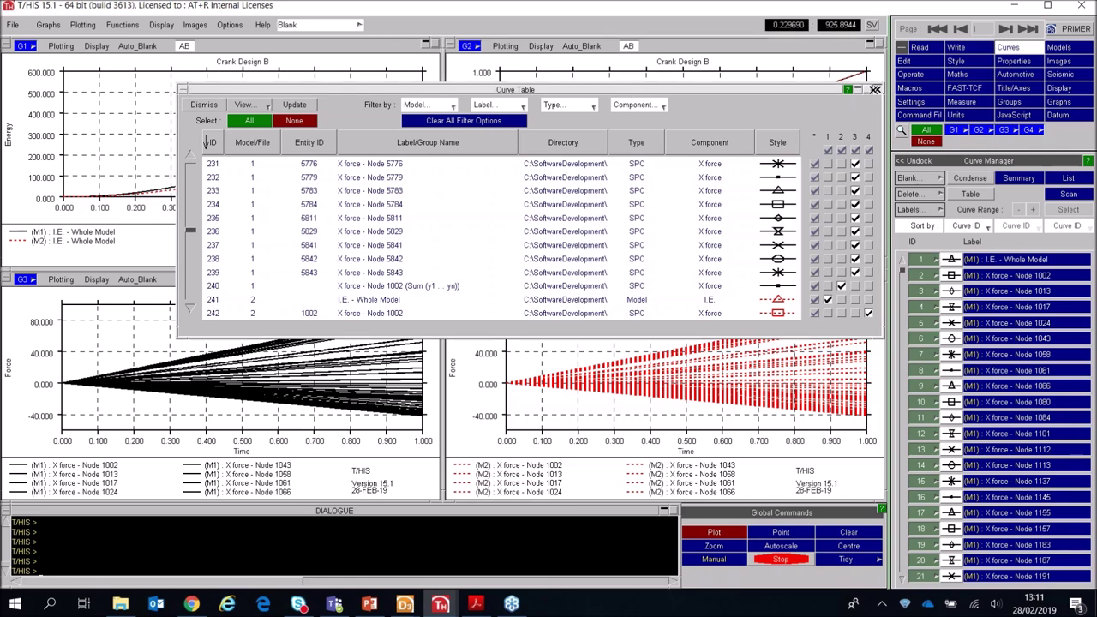
left_click(874, 90)
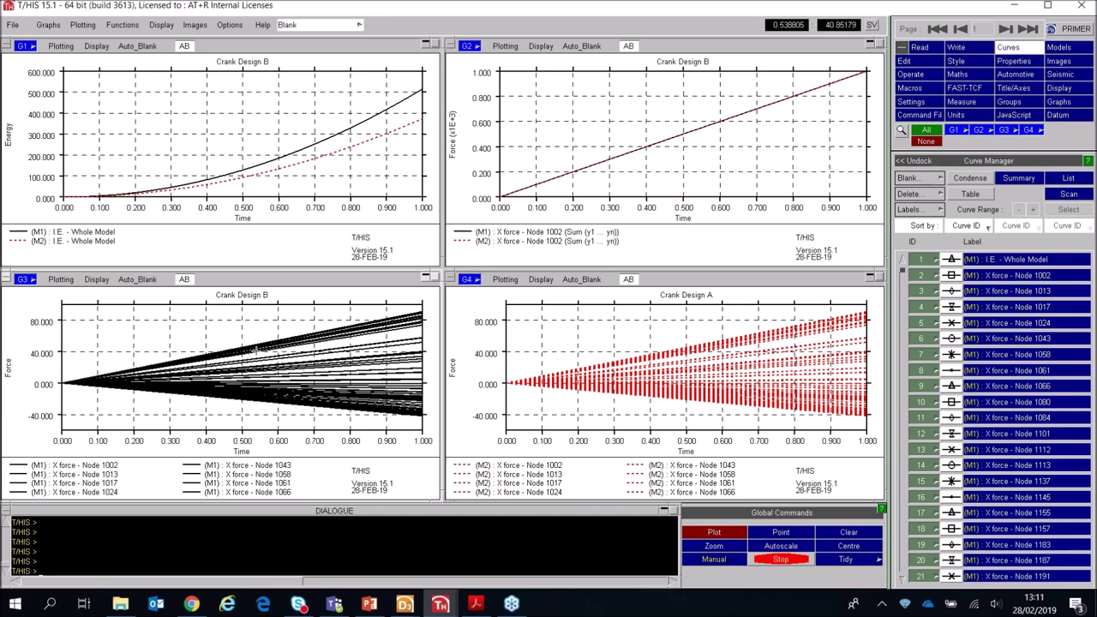
left_click(316, 334)
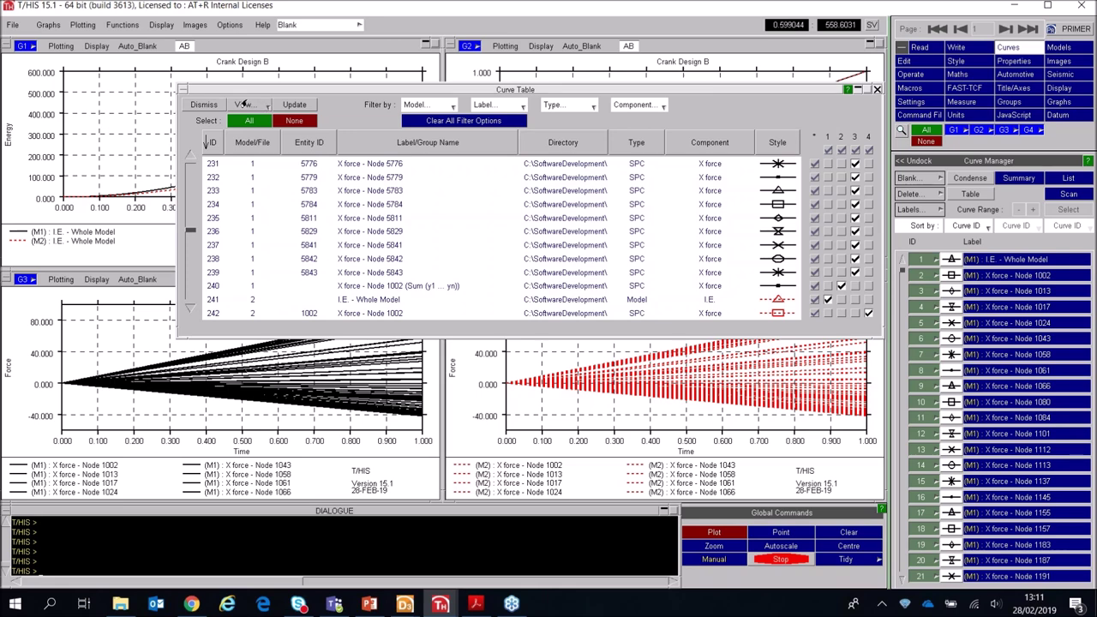
Step: Try hiding the Label/Group Name, Model/File and Type columns of the curve table, and show all three again
left_click(266, 106)
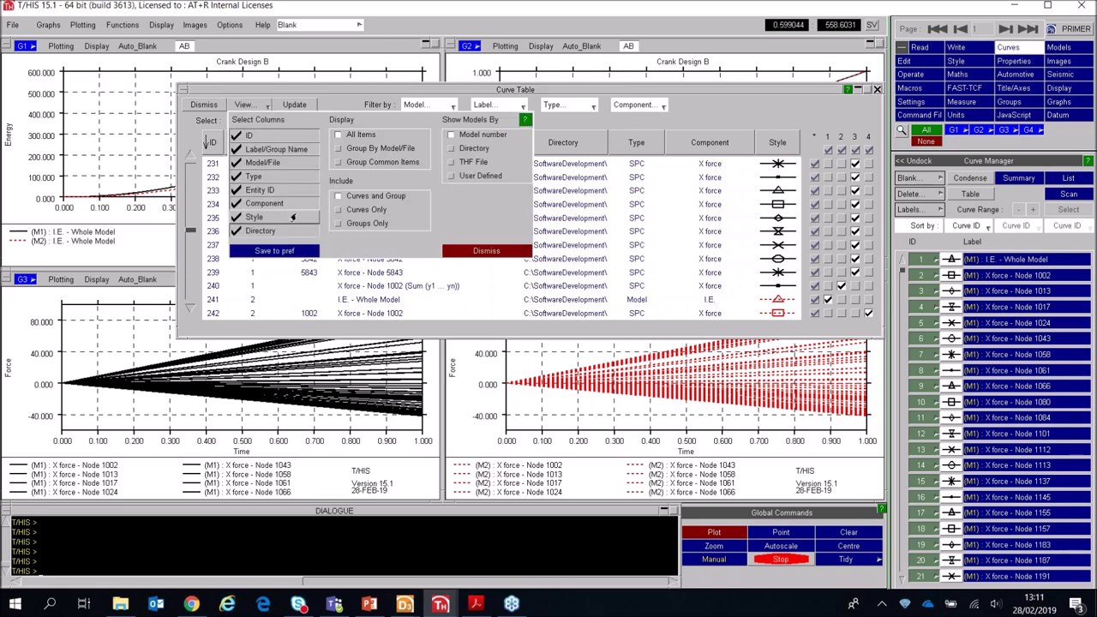
left_click(285, 163)
left_click(276, 149)
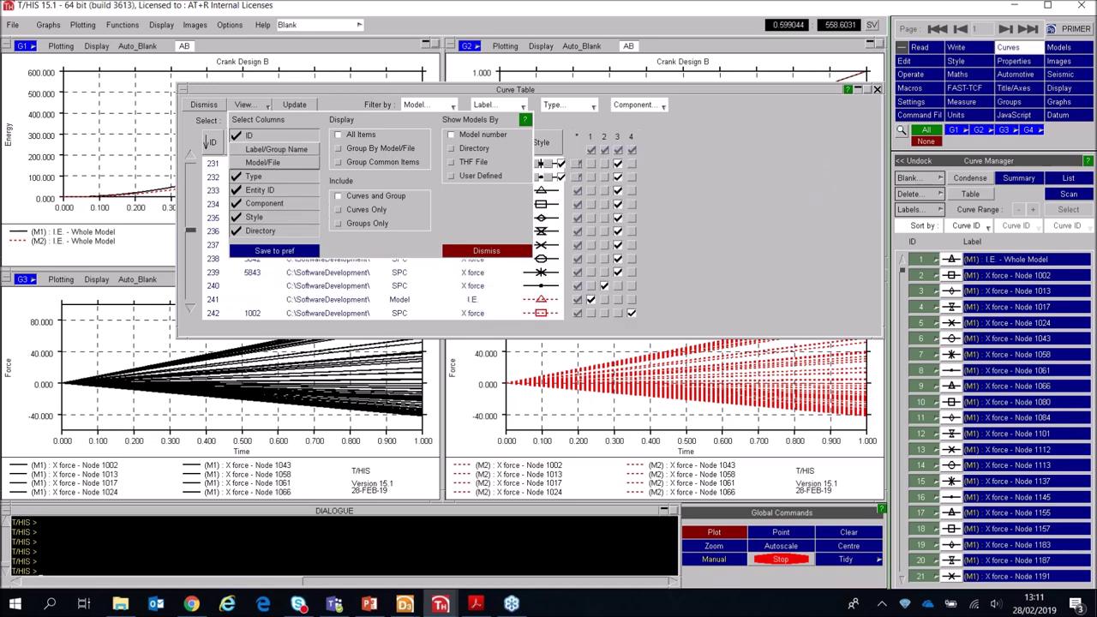
left_click(257, 177)
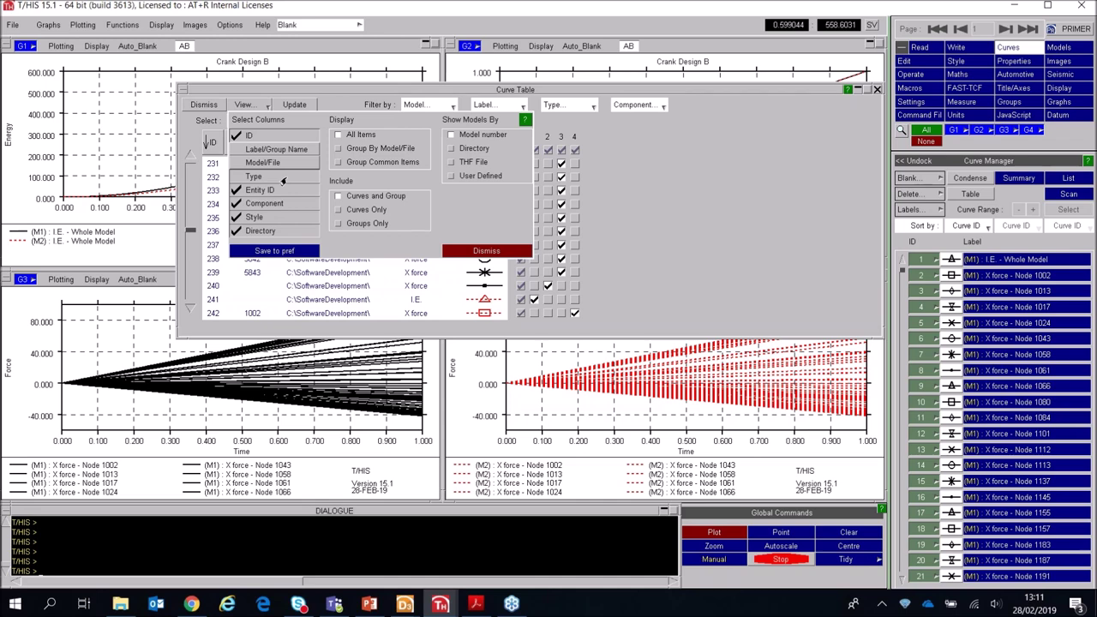
left_click(283, 149)
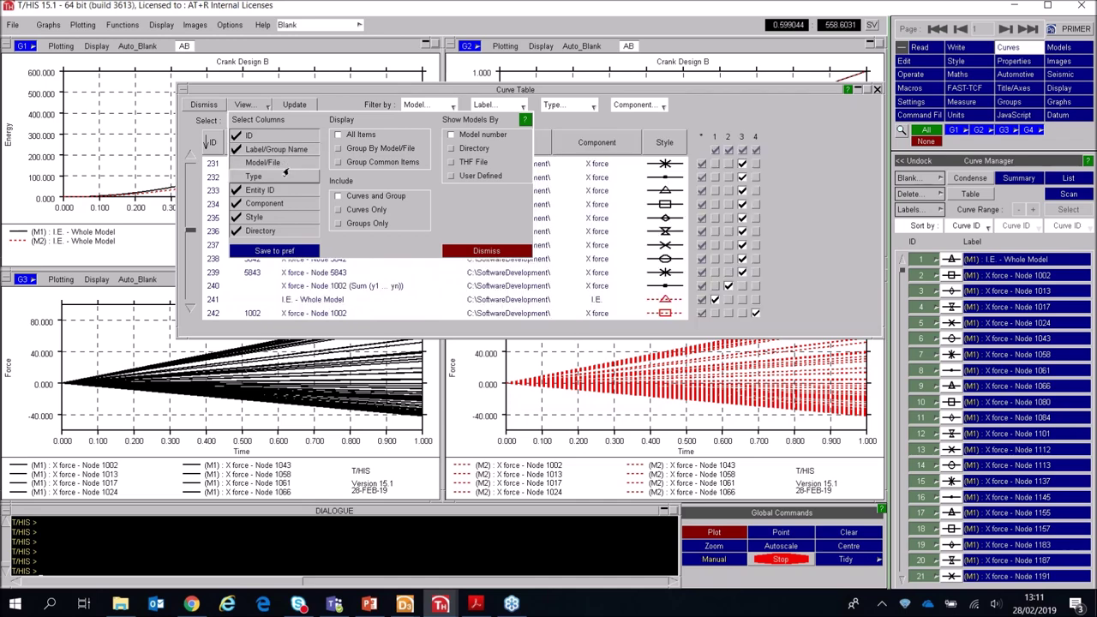
left_click(286, 163)
left_click(288, 178)
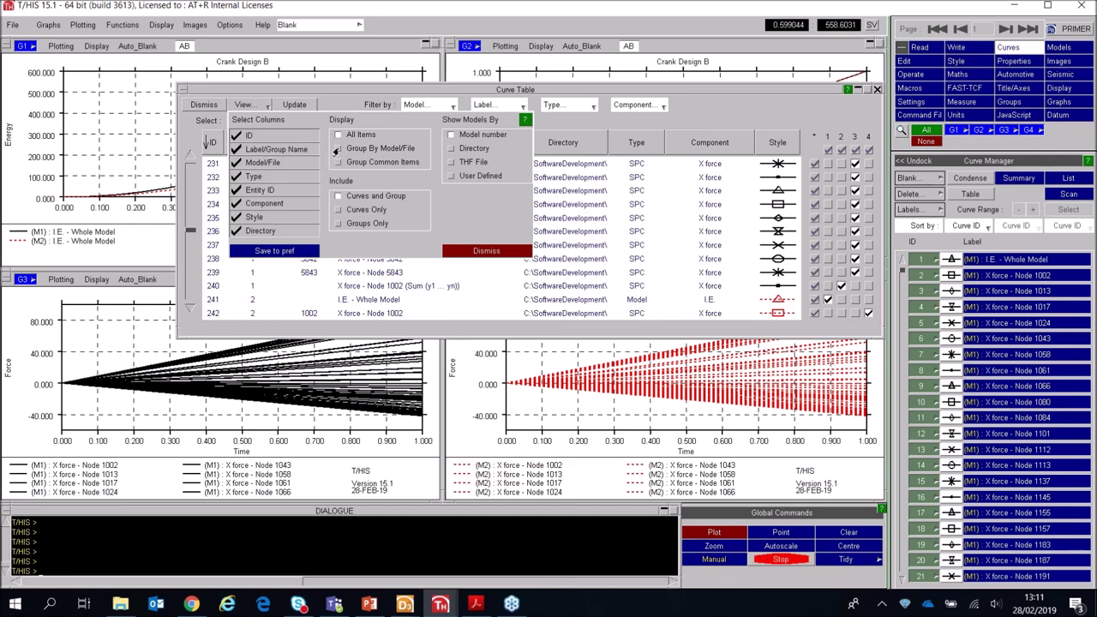
Step: Try grouping the table rows by model/file and by common items, and restore the display of all items
left_click(337, 149)
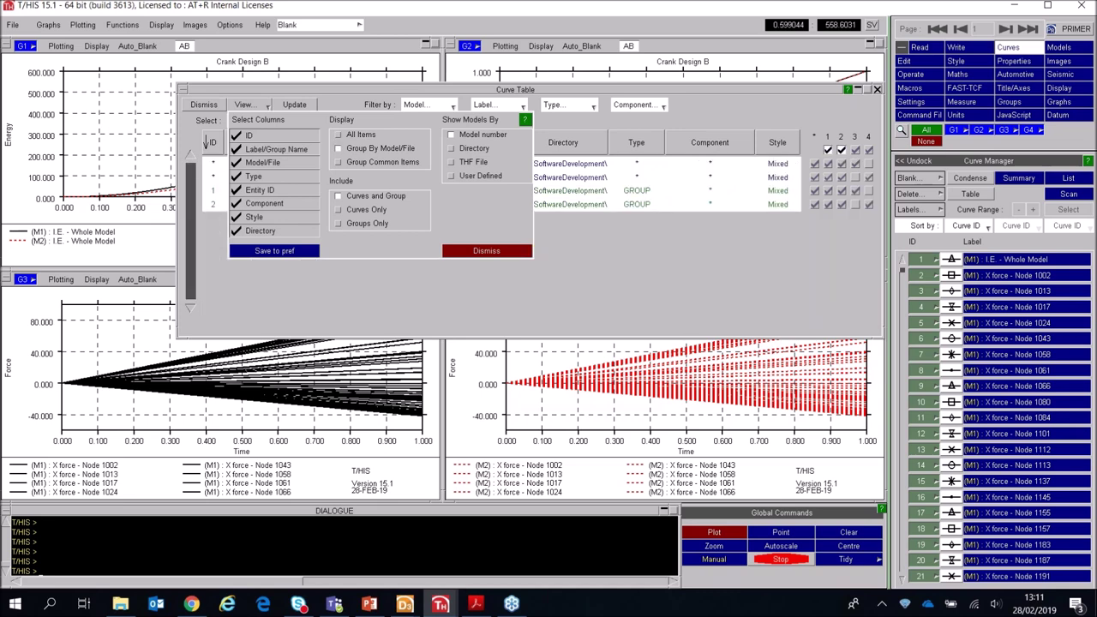
left_click(691, 123)
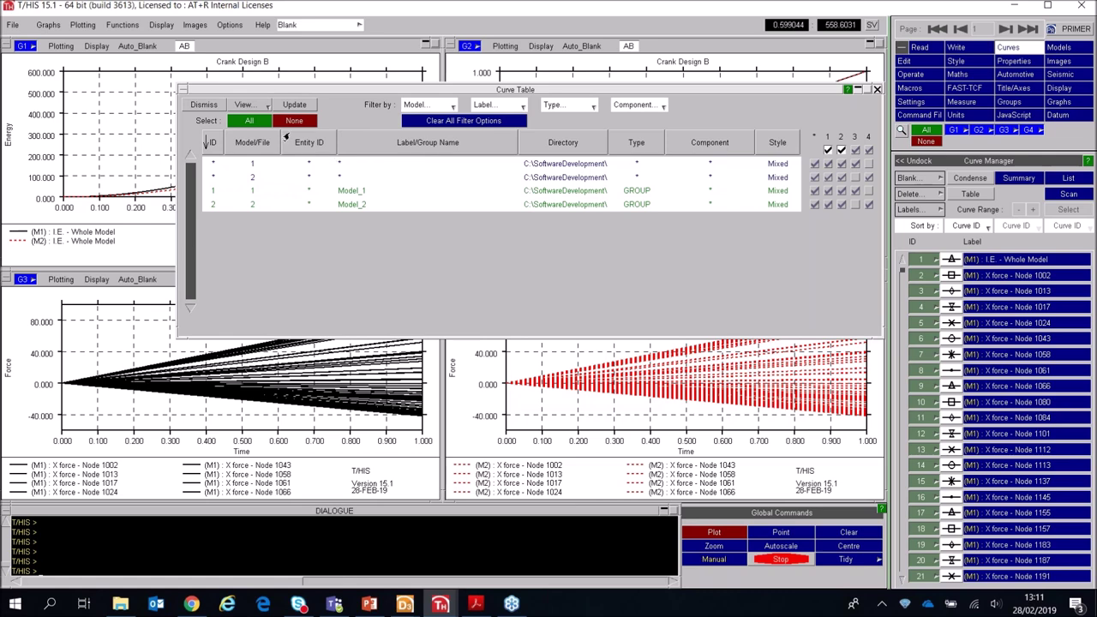
left_click(266, 105)
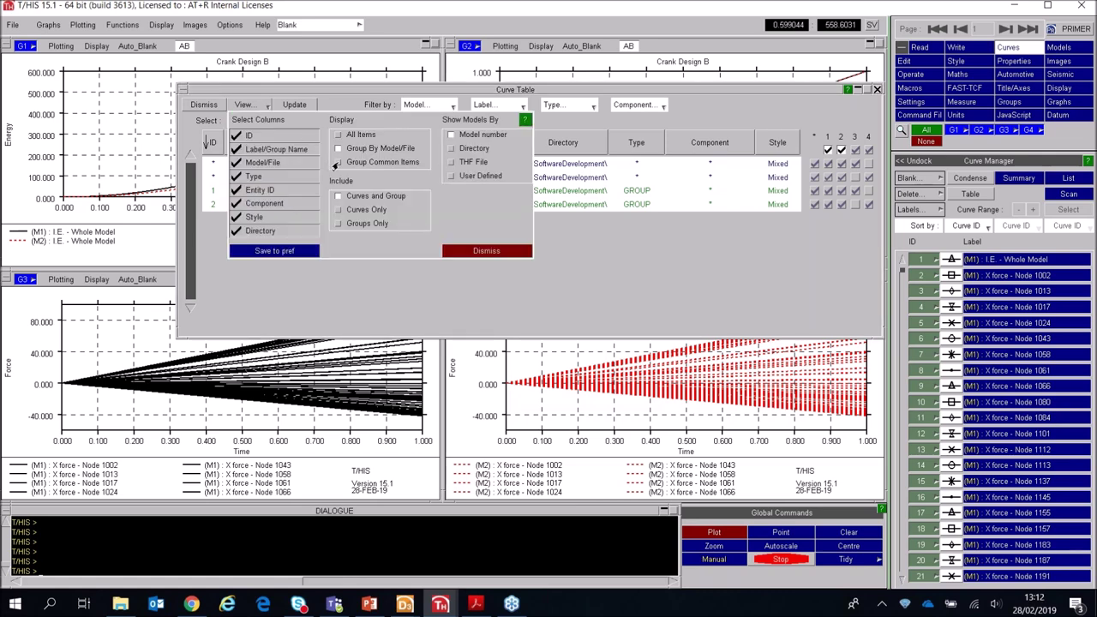
left_click(337, 163)
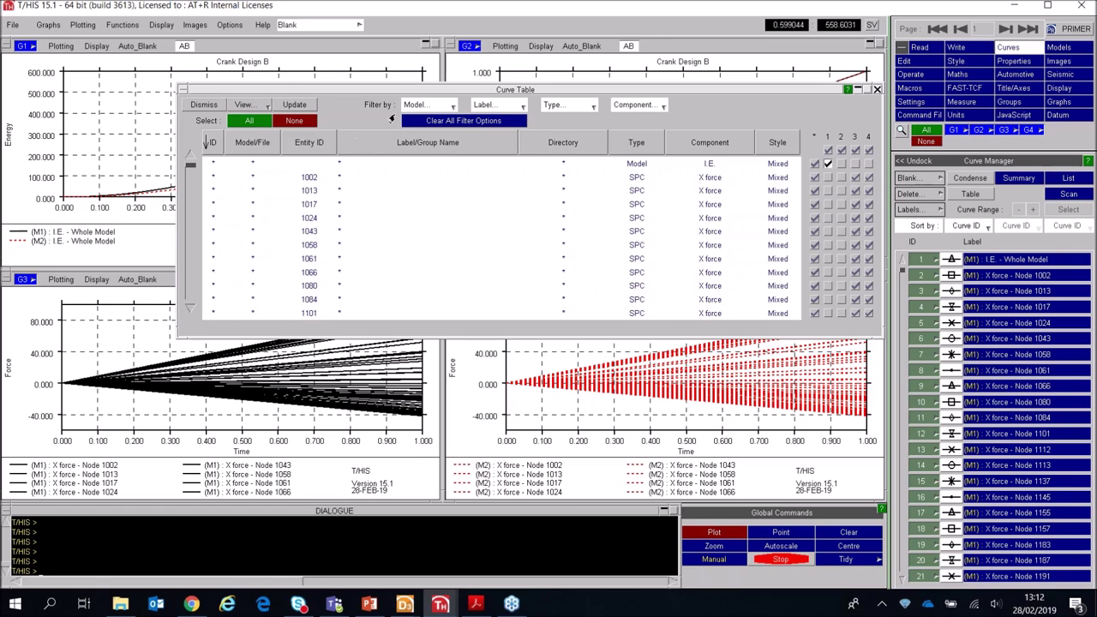
left_click(259, 105)
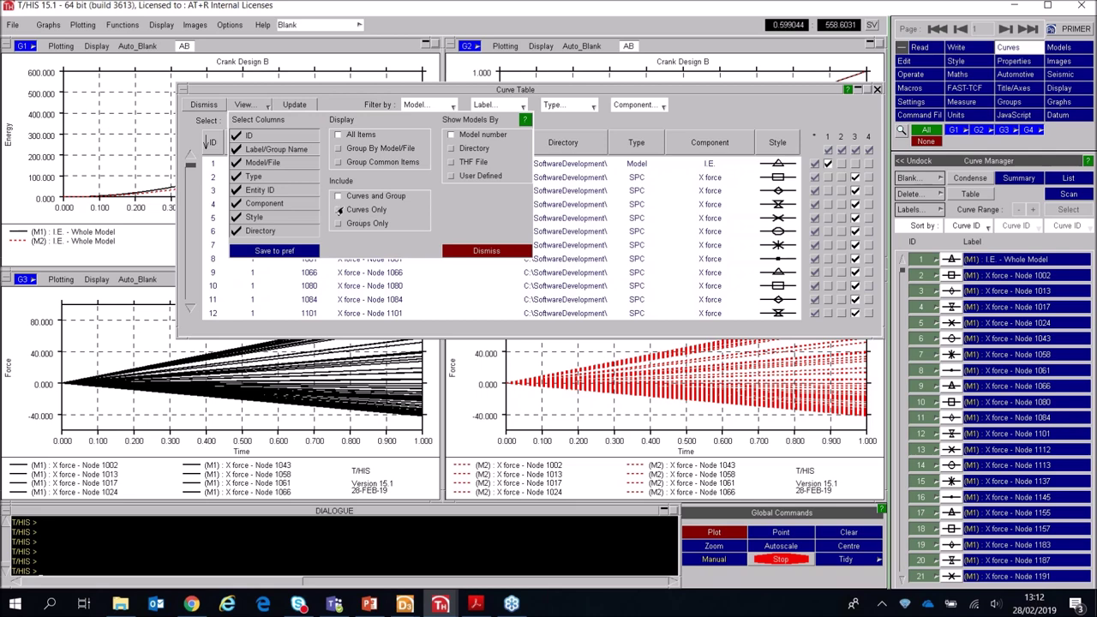
Step: Try limiting the curve table to groups only, and return it to including both curves and groups
left_click(338, 223)
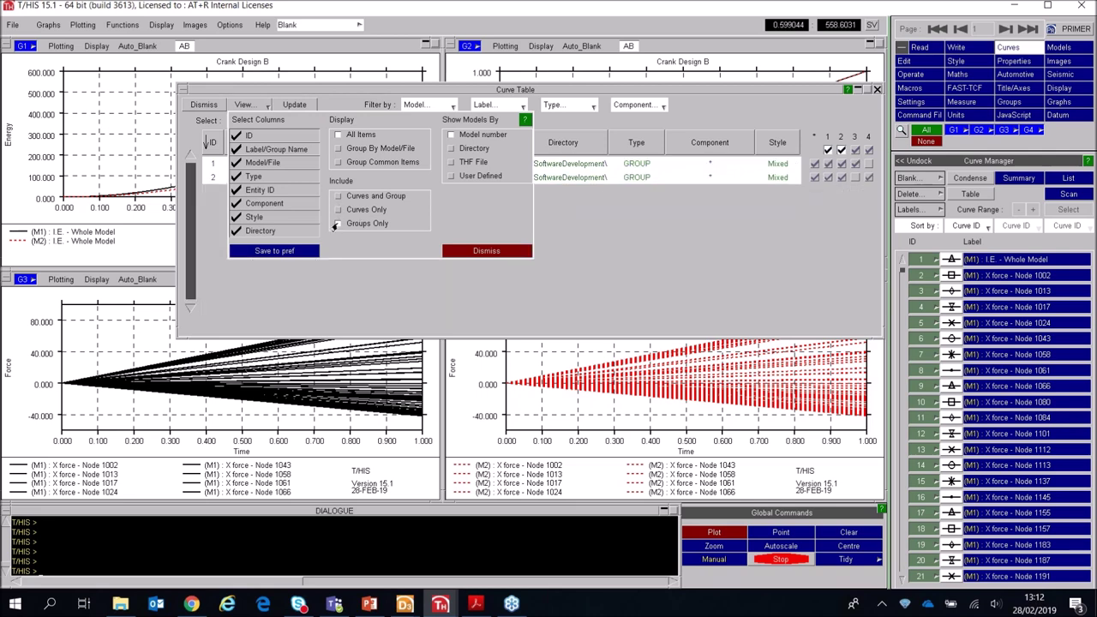
left_click(612, 211)
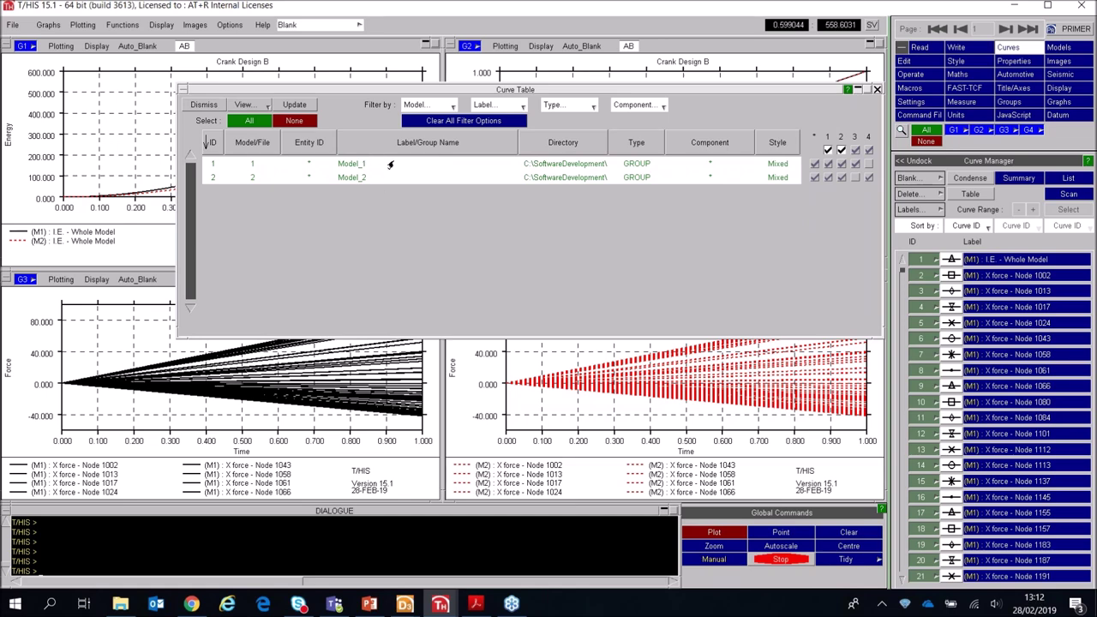
left_click(266, 107)
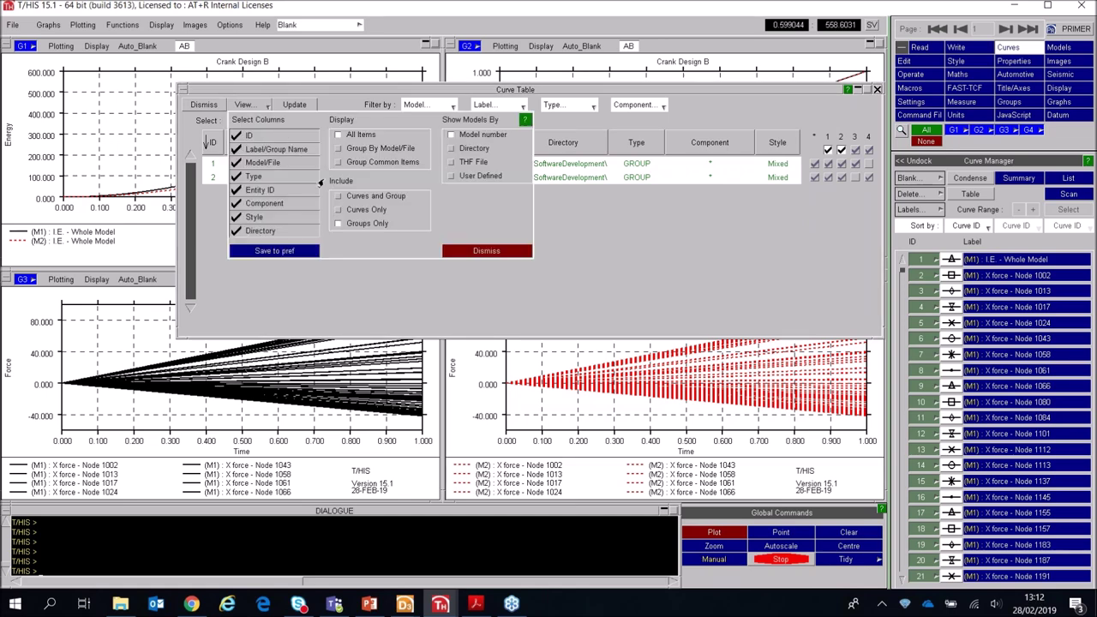
left_click(336, 197)
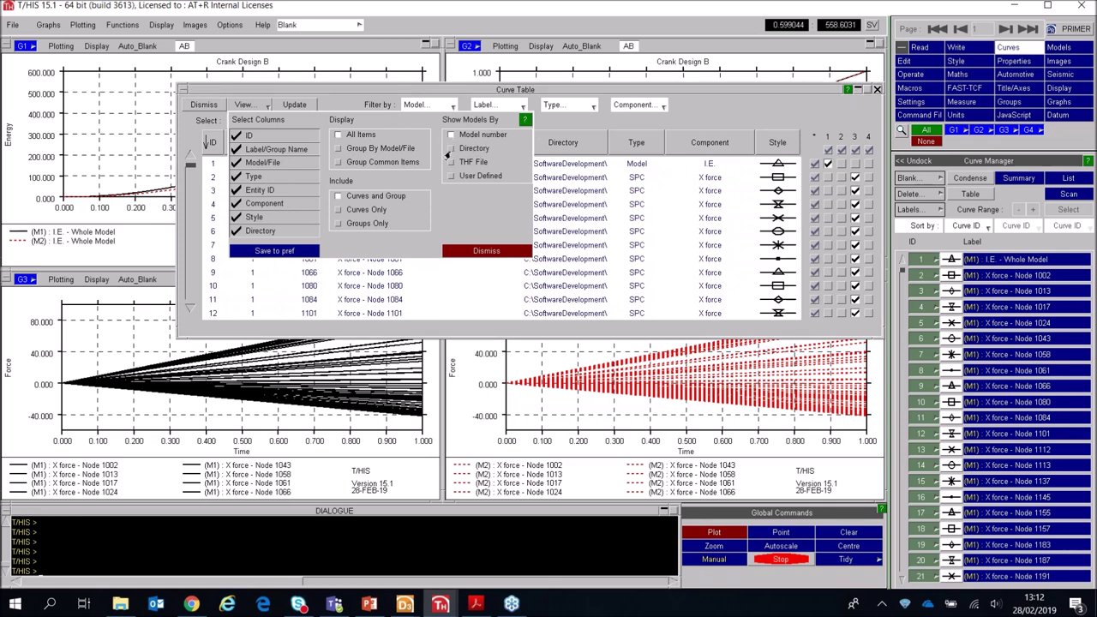
left_click(555, 129)
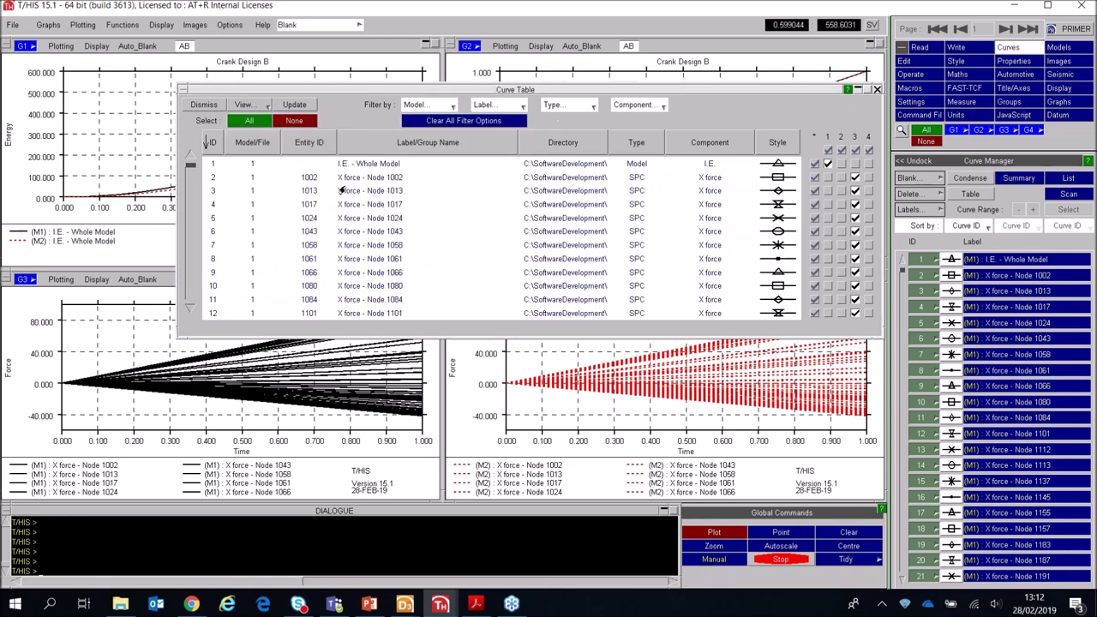
Step: Show the models in the curve table by THF file name
left_click(262, 105)
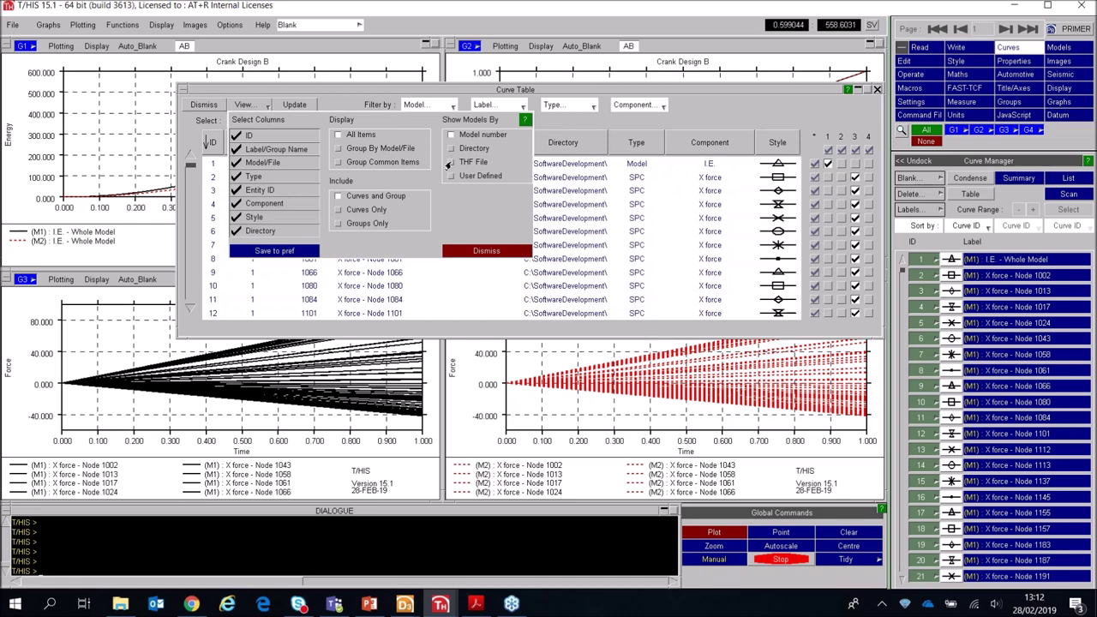
left_click(450, 163)
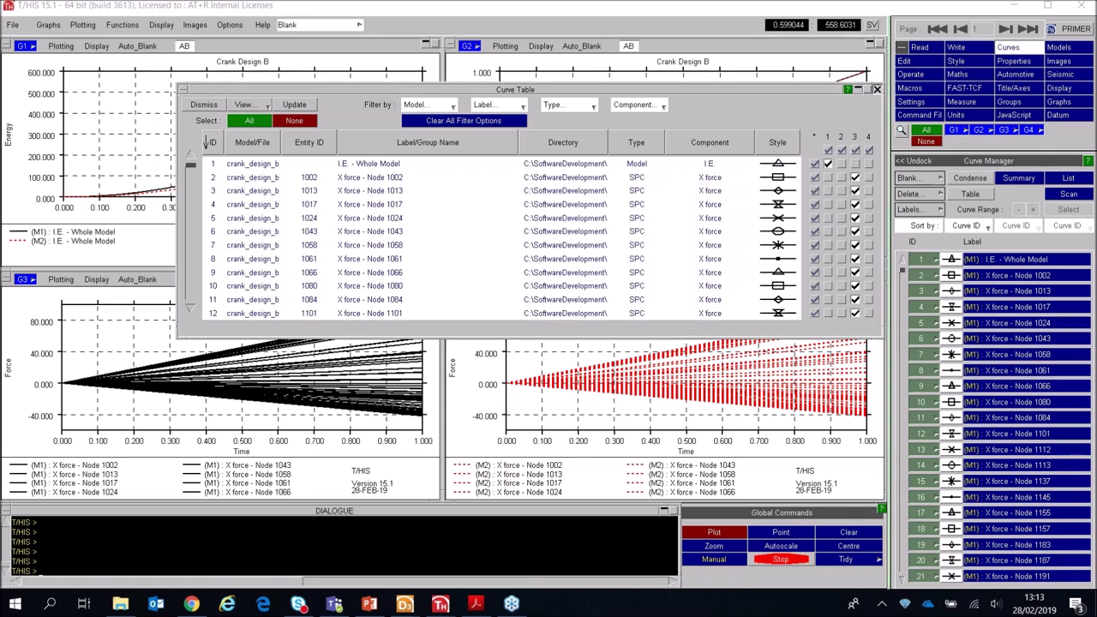
Step: Minimise T/HIS and switch to the POST top tips presentation in PowerPoint
left_click(1016, 7)
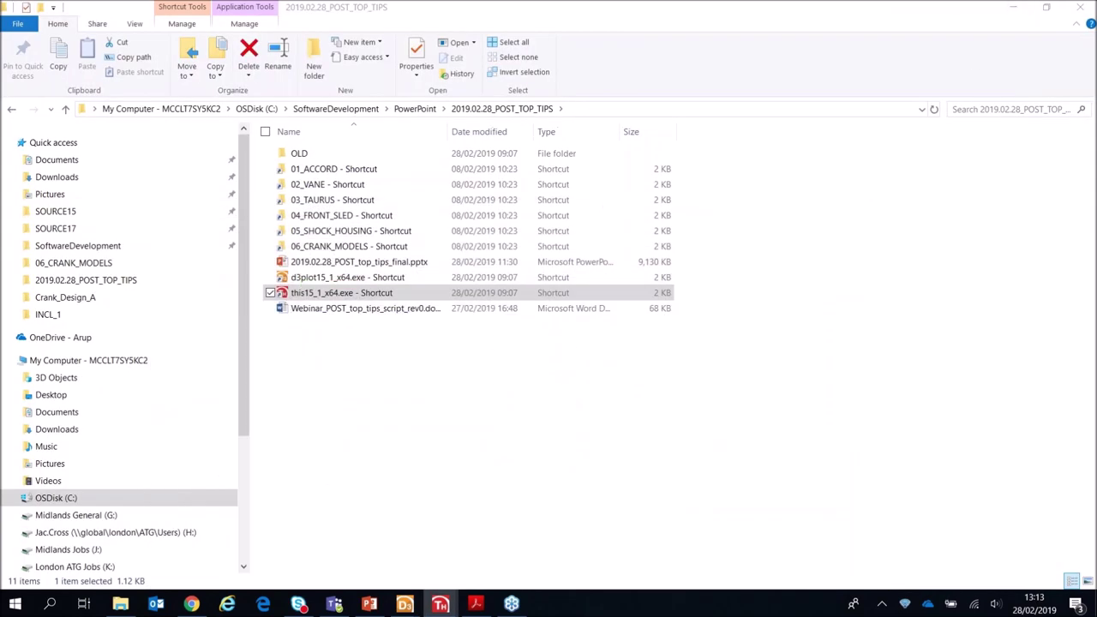
left_click(374, 606)
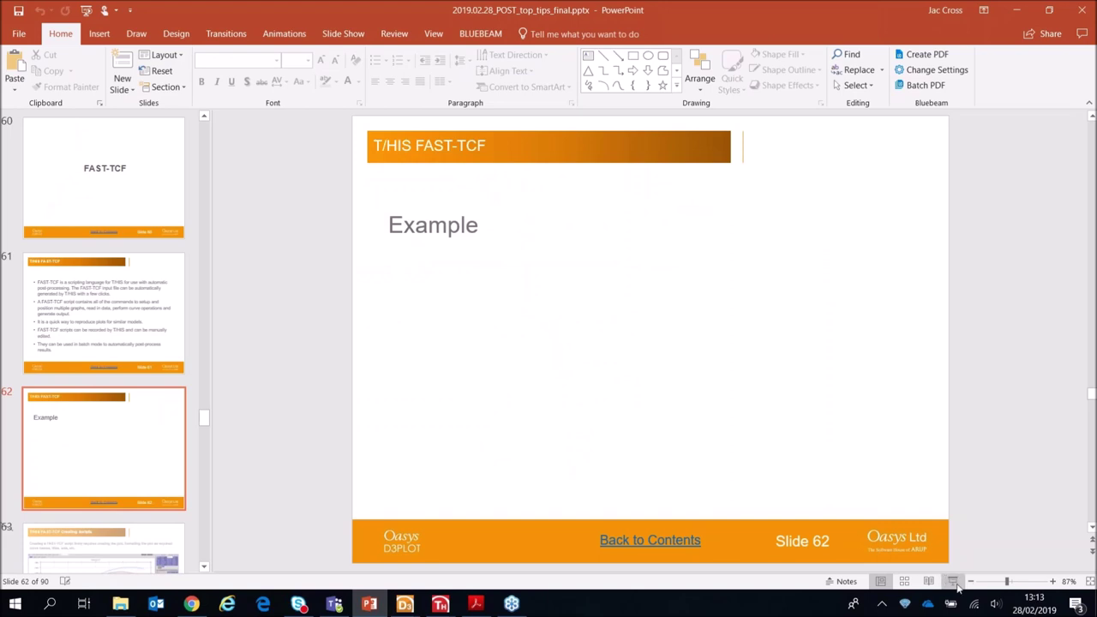